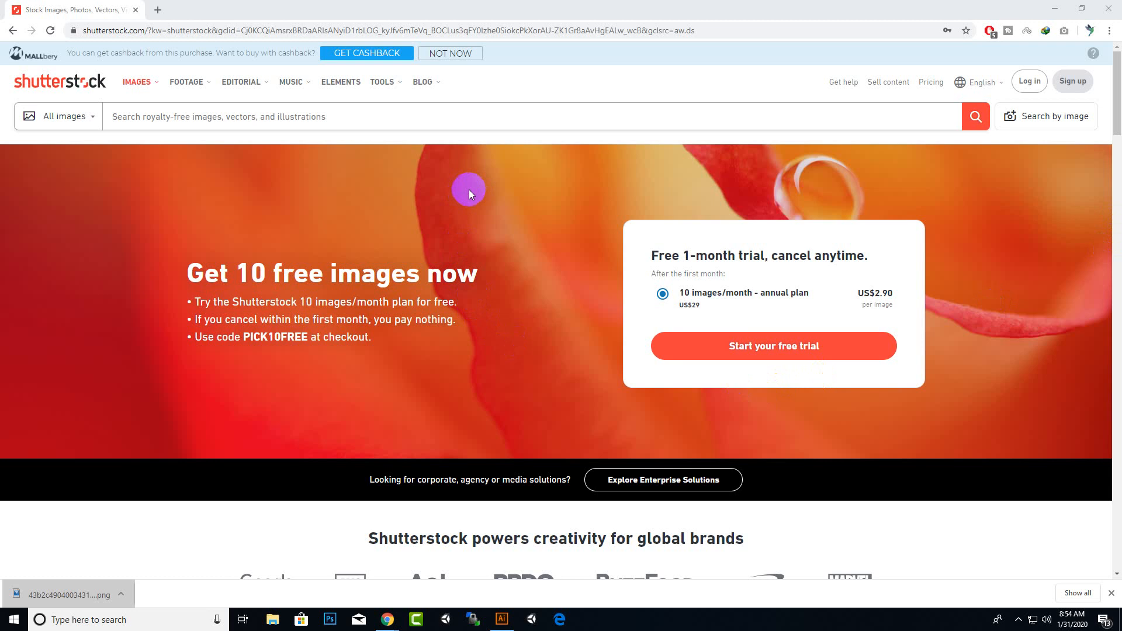
Highlight the Shutterstock site address in the browser's address bar
{"action": "left_click", "coordinate": [129, 32]}
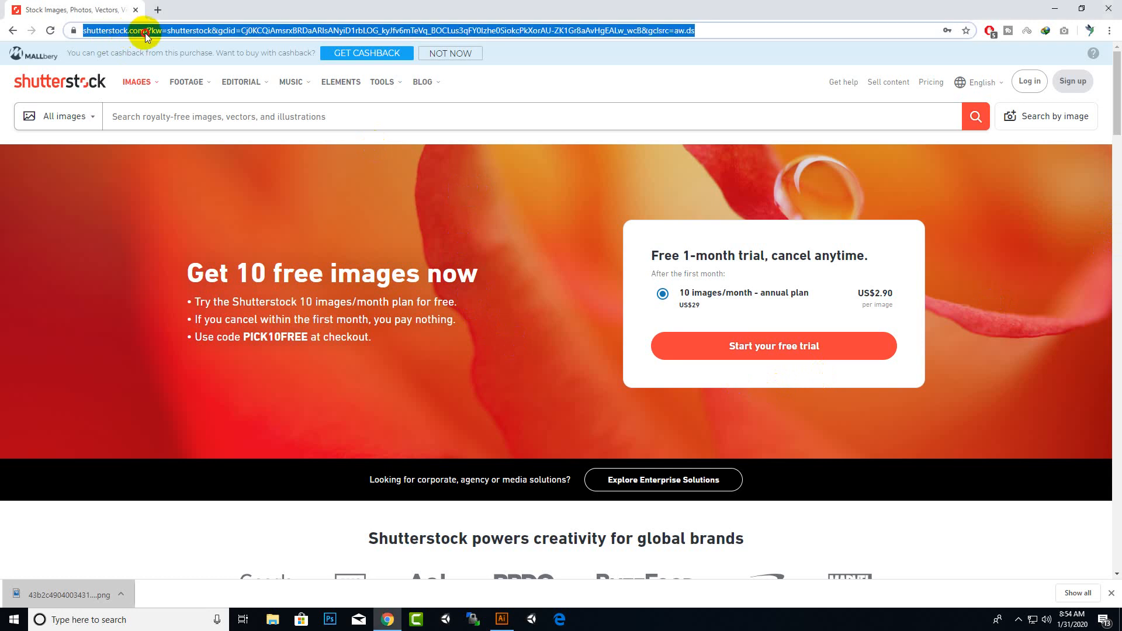
{"action": "left_click", "coordinate": [145, 33]}
{"action": "left_click_drag", "start_coordinate": [191, 31], "coordinate": [84, 31]}
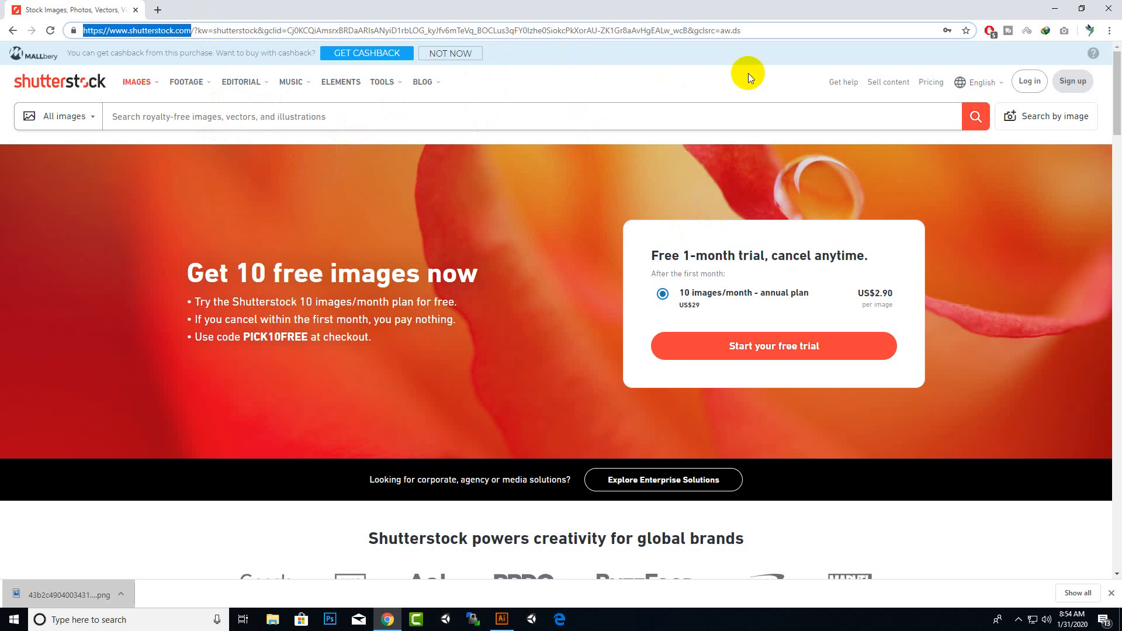
Open the Sell content contributor site and go to its Log in page
{"action": "left_click", "coordinate": [880, 84]}
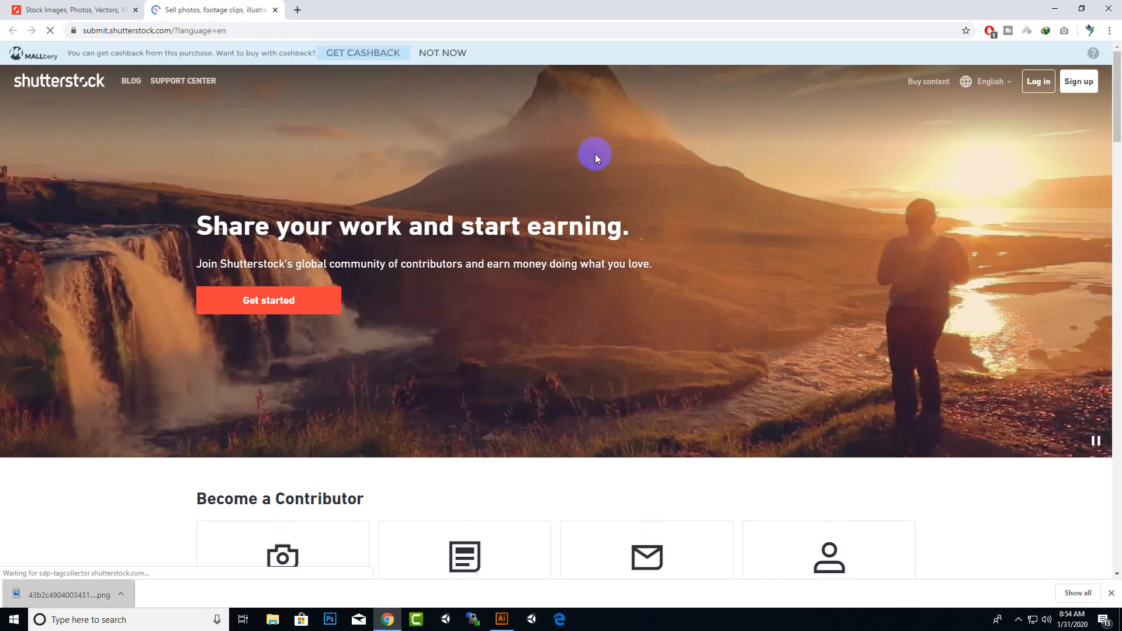
{"action": "left_click", "coordinate": [1007, 84]}
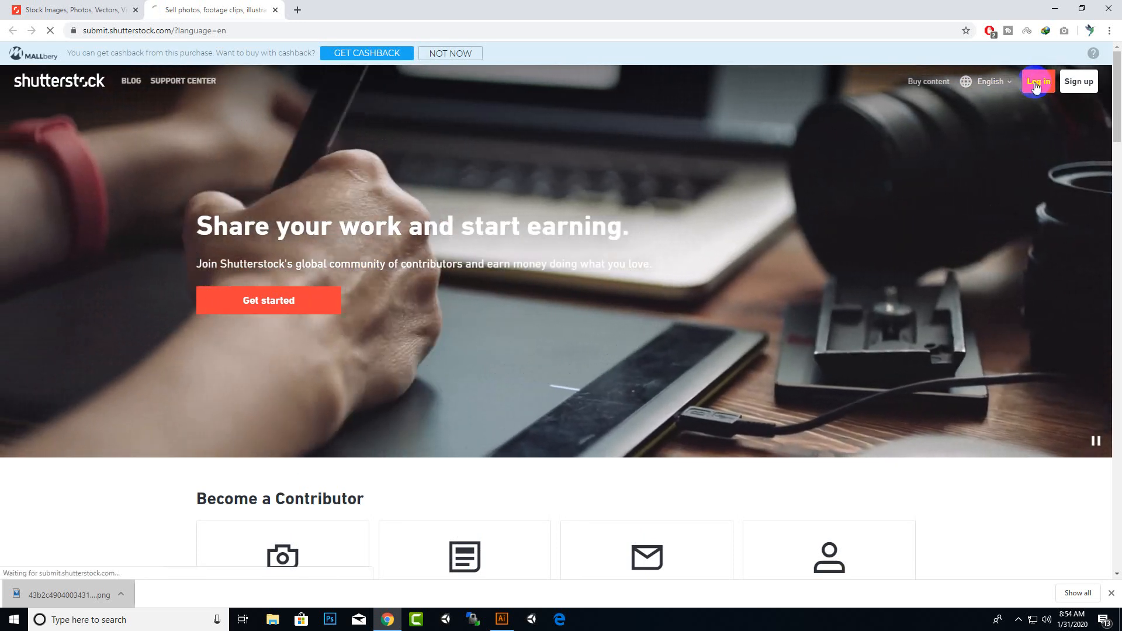
{"action": "left_click", "coordinate": [1035, 86]}
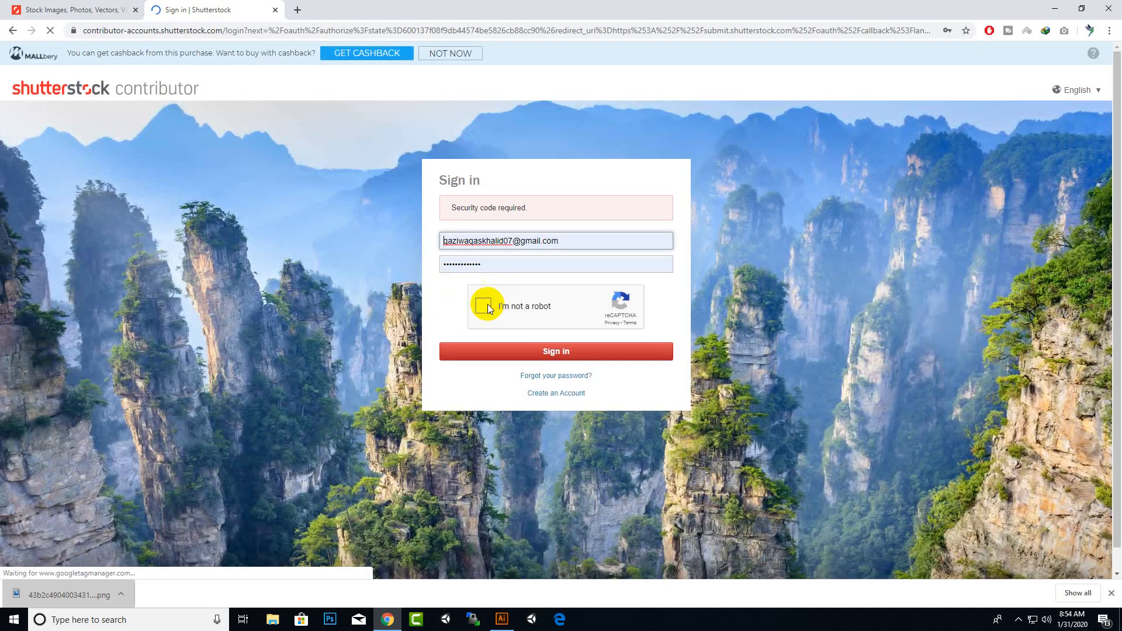
Complete the I'm not a robot check and sign in to the contributor account
{"action": "left_click", "coordinate": [484, 306]}
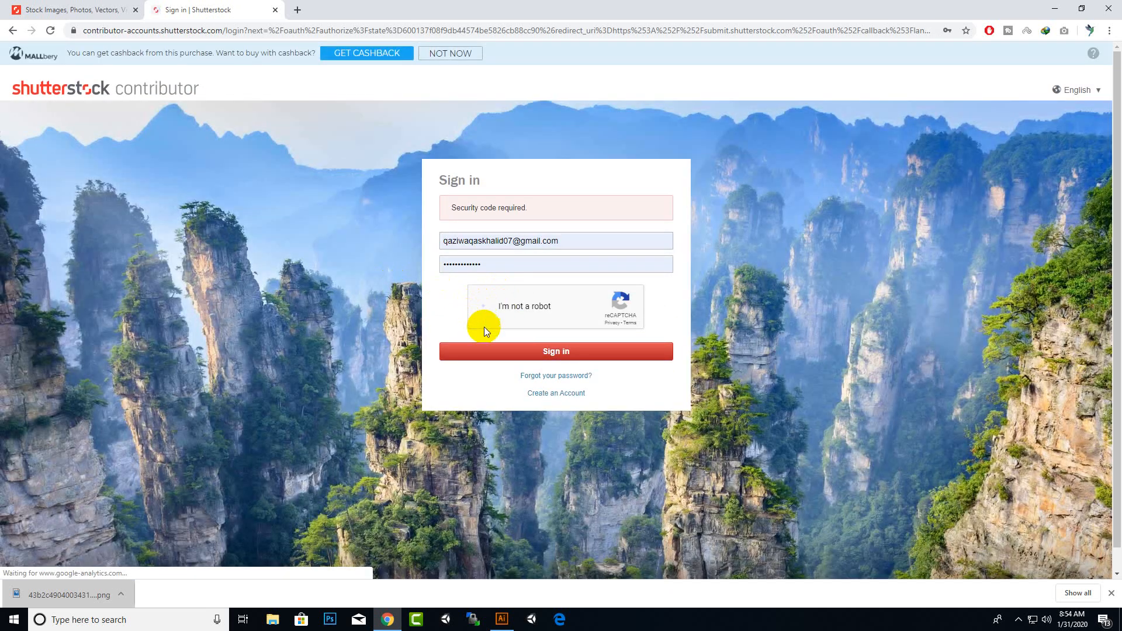
{"action": "left_click", "coordinate": [504, 353]}
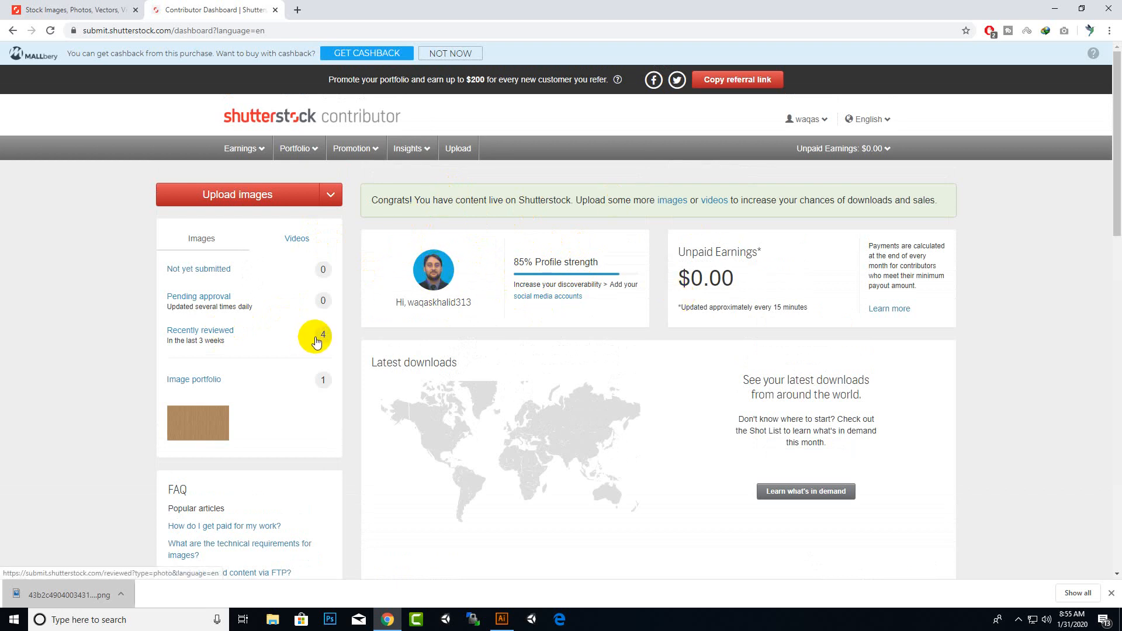
Open the recently reviewed images and dismiss the location update dialog
{"action": "left_click", "coordinate": [214, 332]}
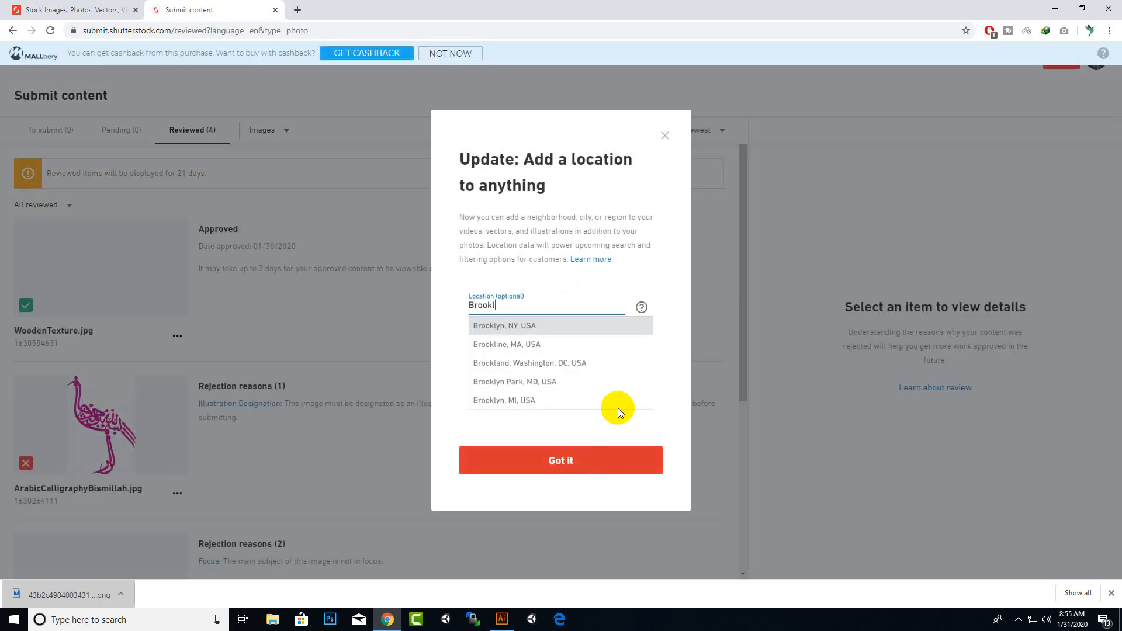
{"action": "left_click", "coordinate": [583, 461]}
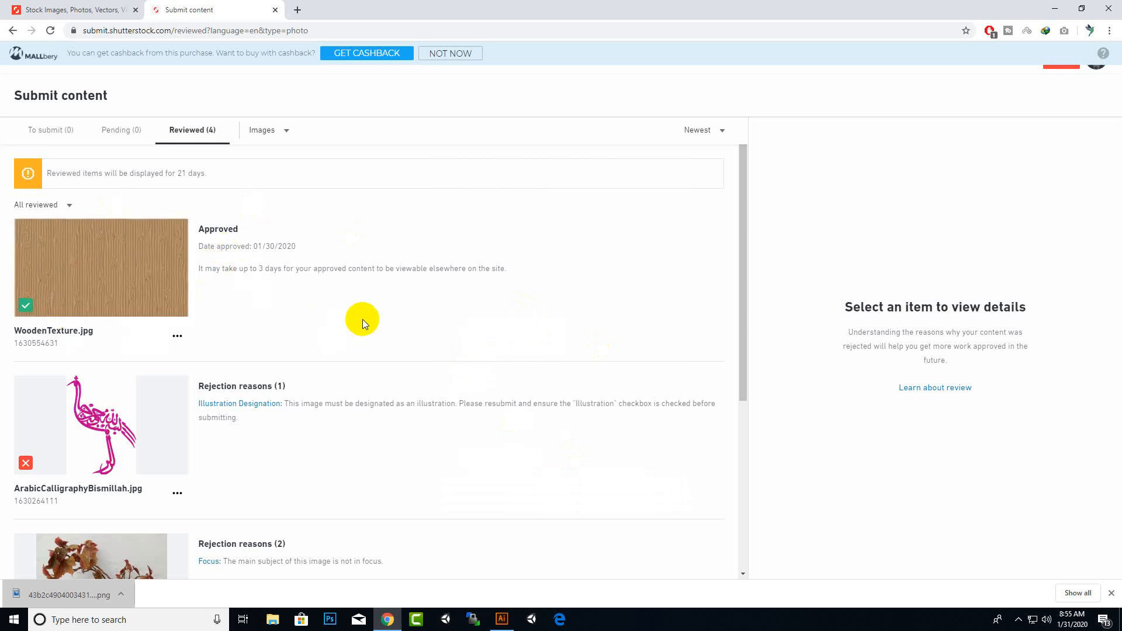
Select the approved WoodenTexture.jpg to view its details and keywords
{"action": "left_click", "coordinate": [138, 260]}
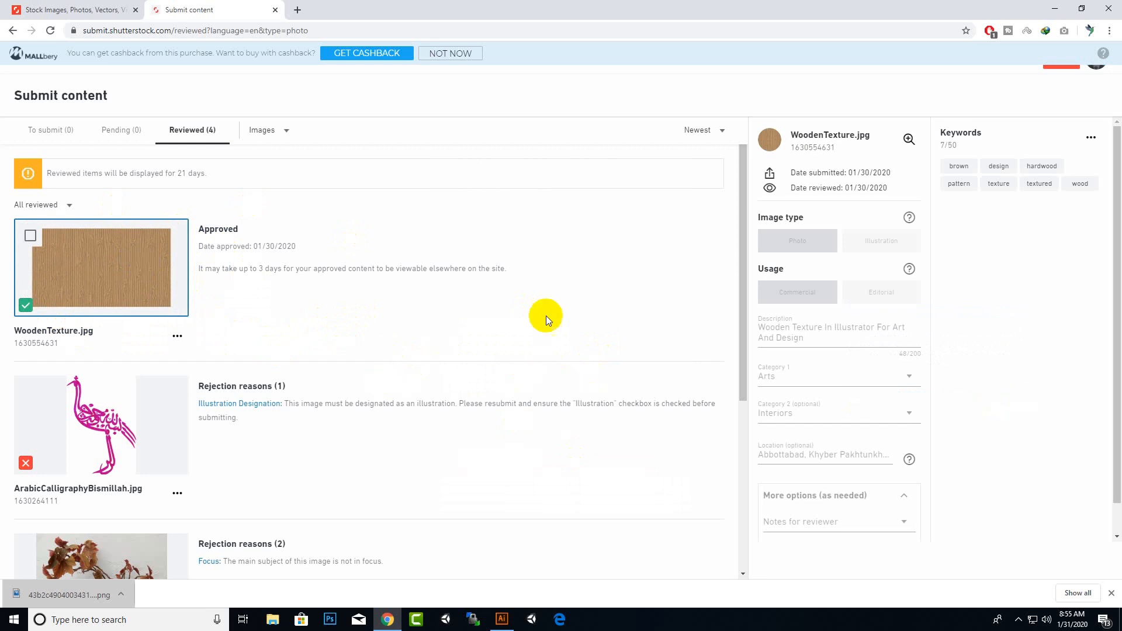
{"action": "scroll", "coordinate": [451, 369], "scroll_direction": "down", "scroll_amount": 3}
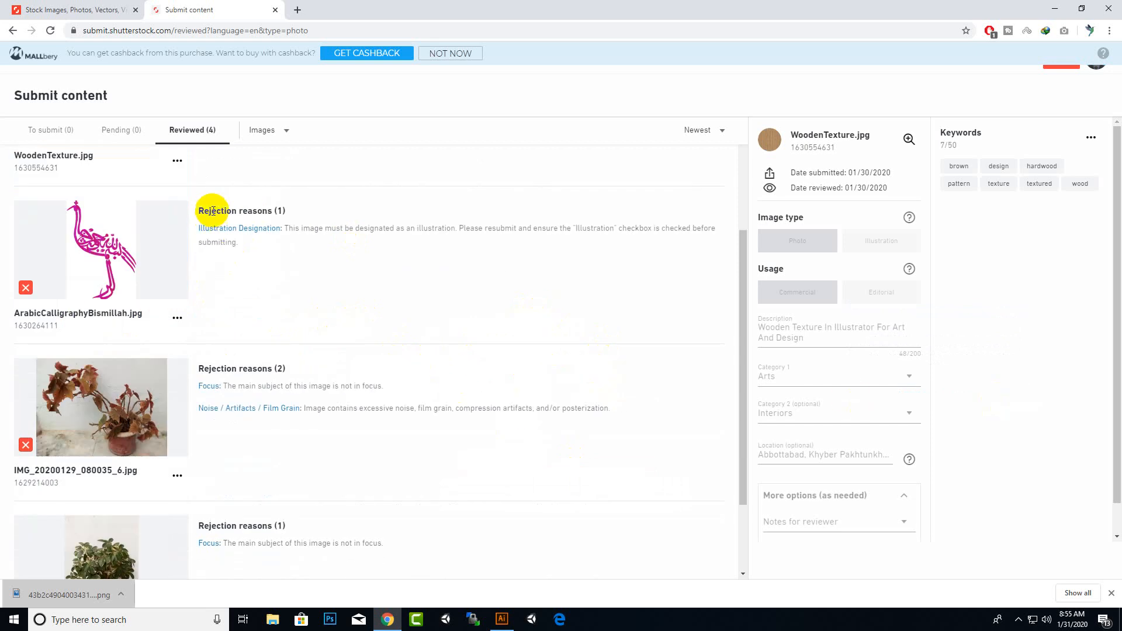
Read through the rejection reasons listed for the other reviewed images
{"action": "left_click_drag", "start_coordinate": [212, 212], "coordinate": [284, 211]}
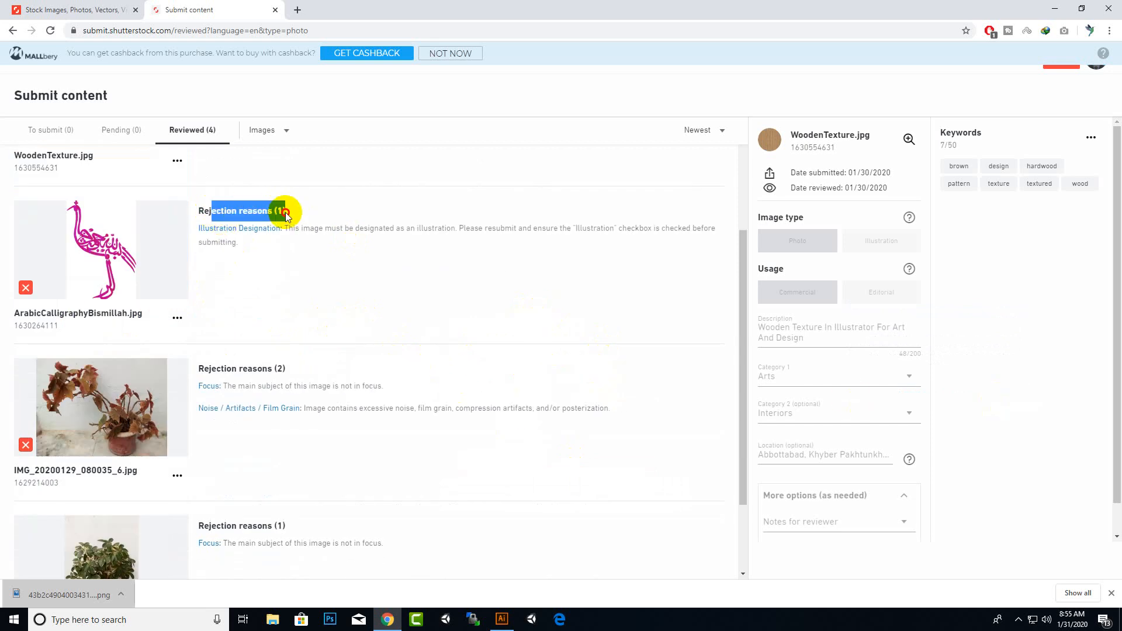
{"action": "left_click", "coordinate": [366, 230]}
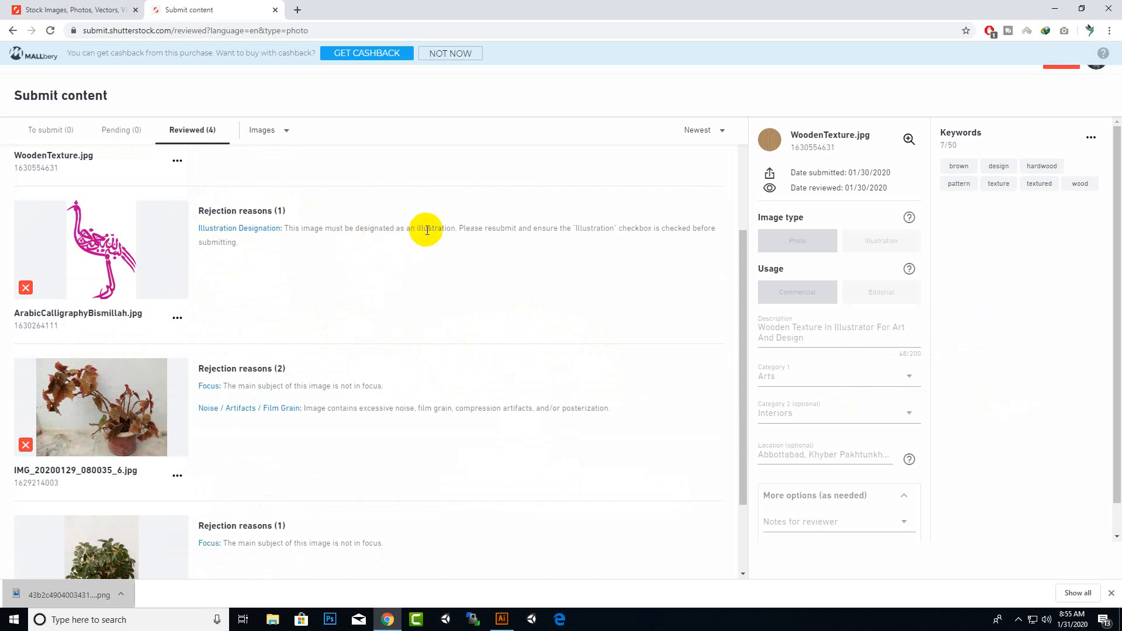
{"action": "left_click_drag", "start_coordinate": [429, 229], "coordinate": [521, 229]}
{"action": "scroll", "coordinate": [176, 349], "scroll_direction": "down", "scroll_amount": 1}
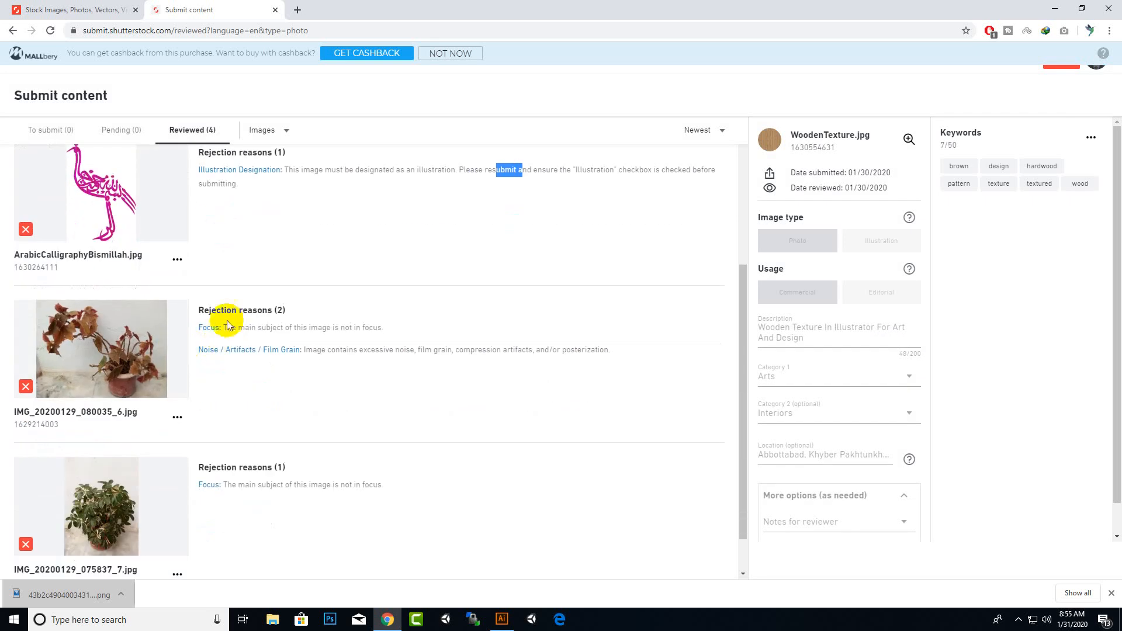
{"action": "left_click_drag", "start_coordinate": [232, 327], "coordinate": [386, 328]}
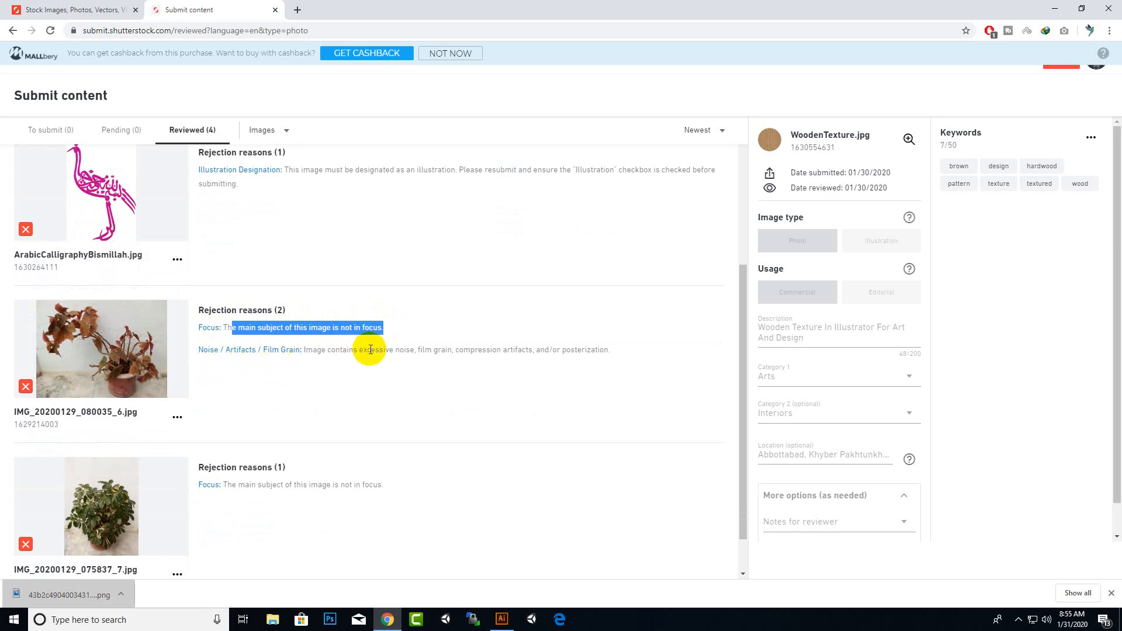
{"action": "left_click_drag", "start_coordinate": [371, 350], "coordinate": [609, 349]}
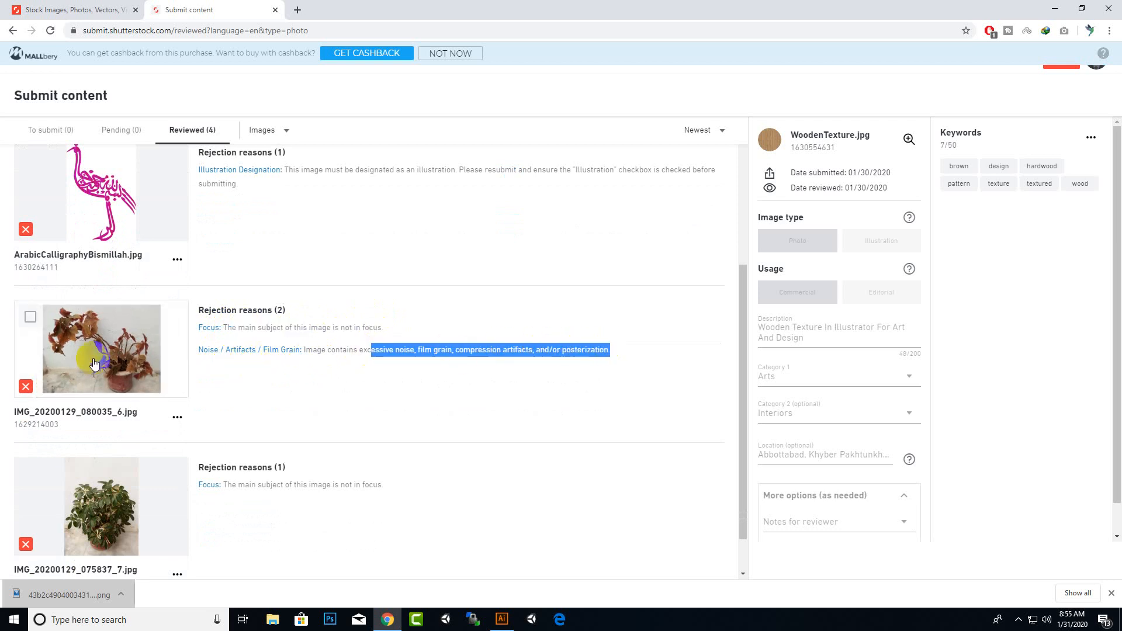
{"action": "scroll", "coordinate": [336, 342], "scroll_direction": "down", "scroll_amount": 1}
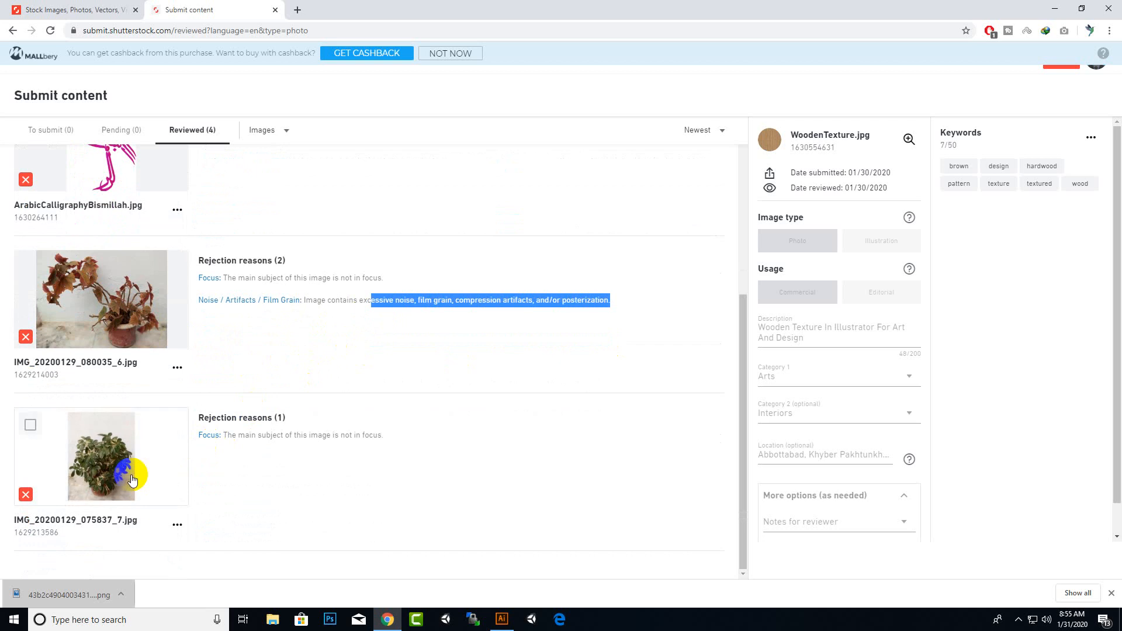
{"action": "left_click", "coordinate": [106, 464]}
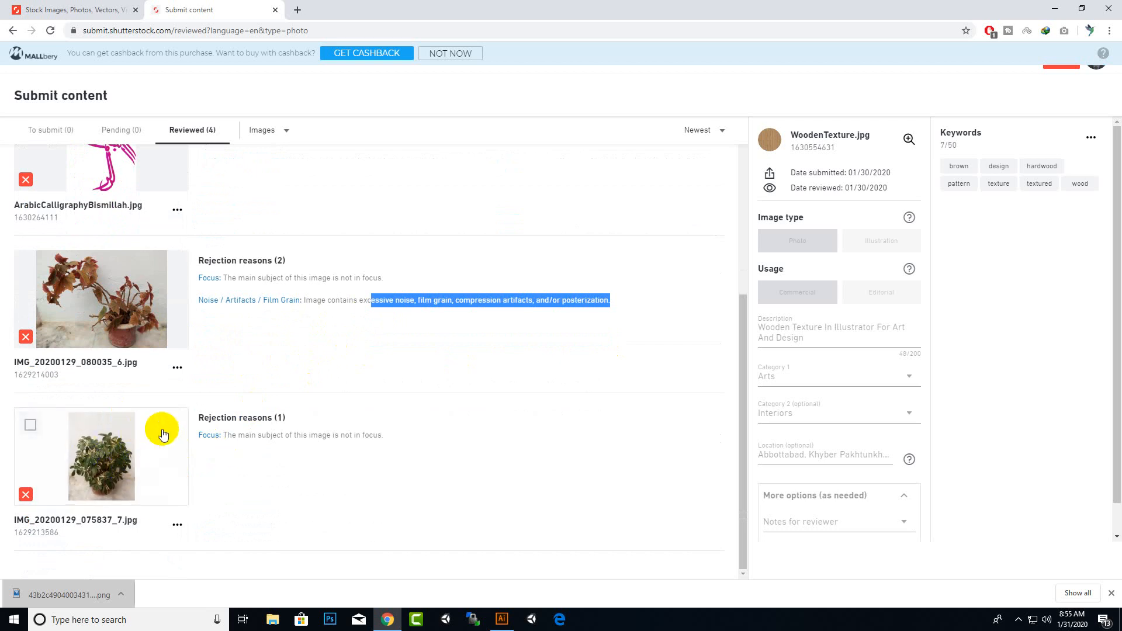
{"action": "scroll", "coordinate": [176, 408], "scroll_direction": "up", "scroll_amount": 2}
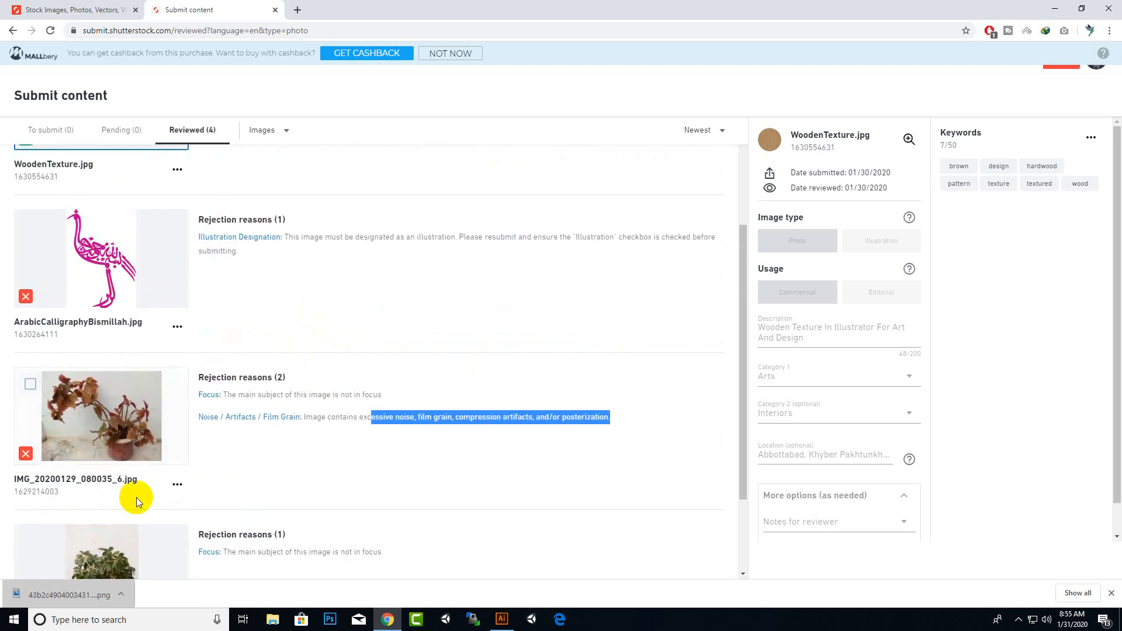
{"action": "scroll", "coordinate": [138, 494], "scroll_direction": "down", "scroll_amount": 2}
{"action": "scroll", "coordinate": [135, 491], "scroll_direction": "up", "scroll_amount": 5}
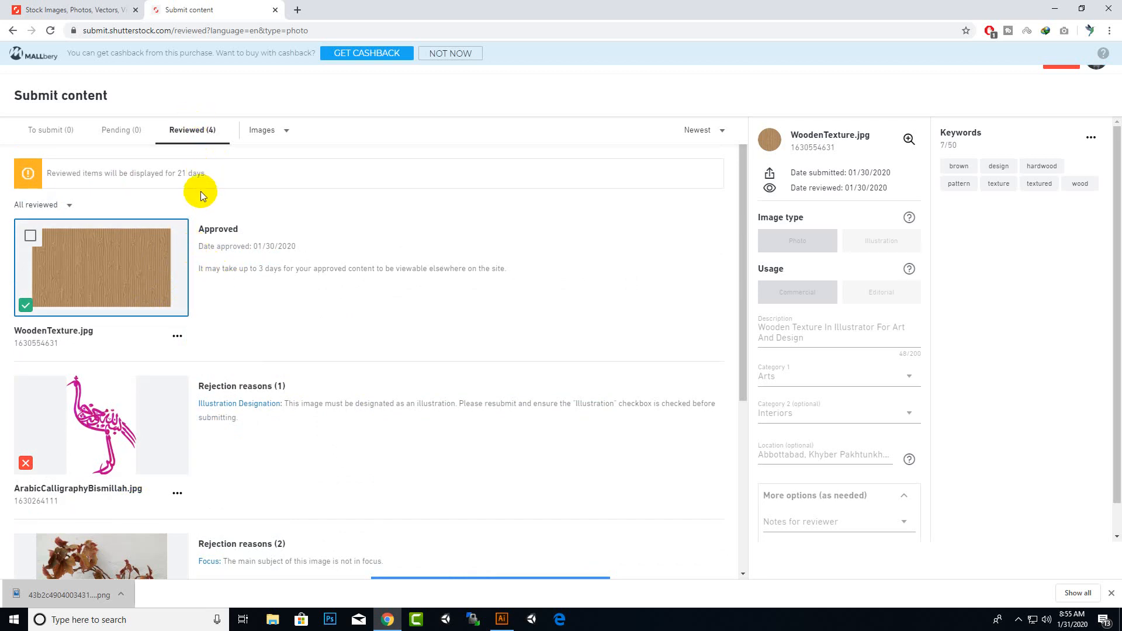
{"action": "left_click", "coordinate": [285, 131]}
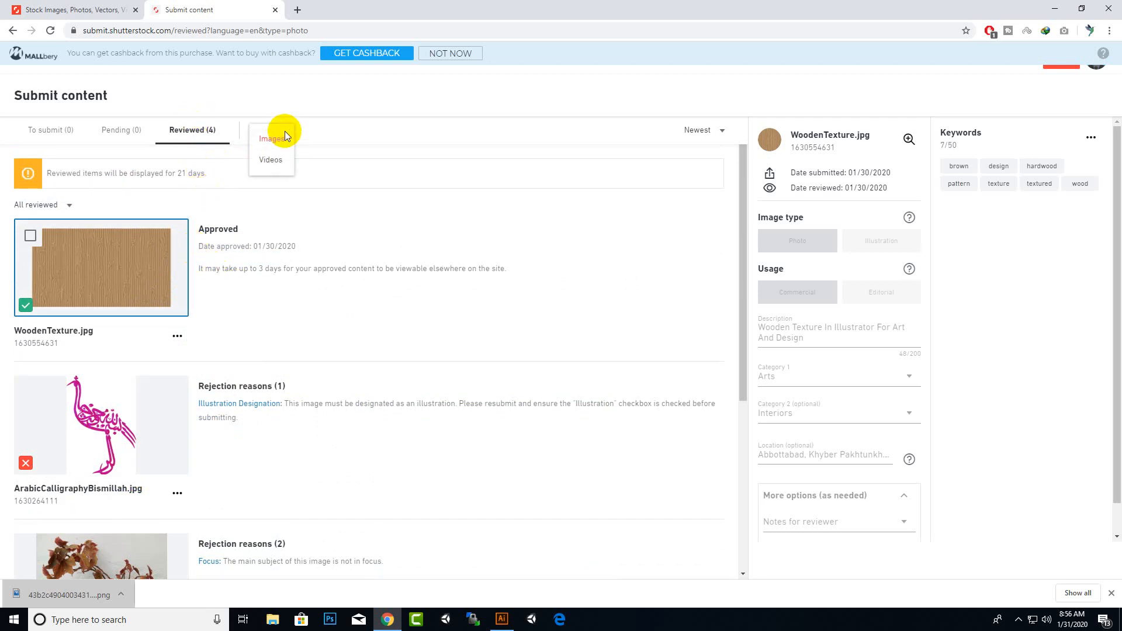
{"action": "left_click", "coordinate": [443, 137]}
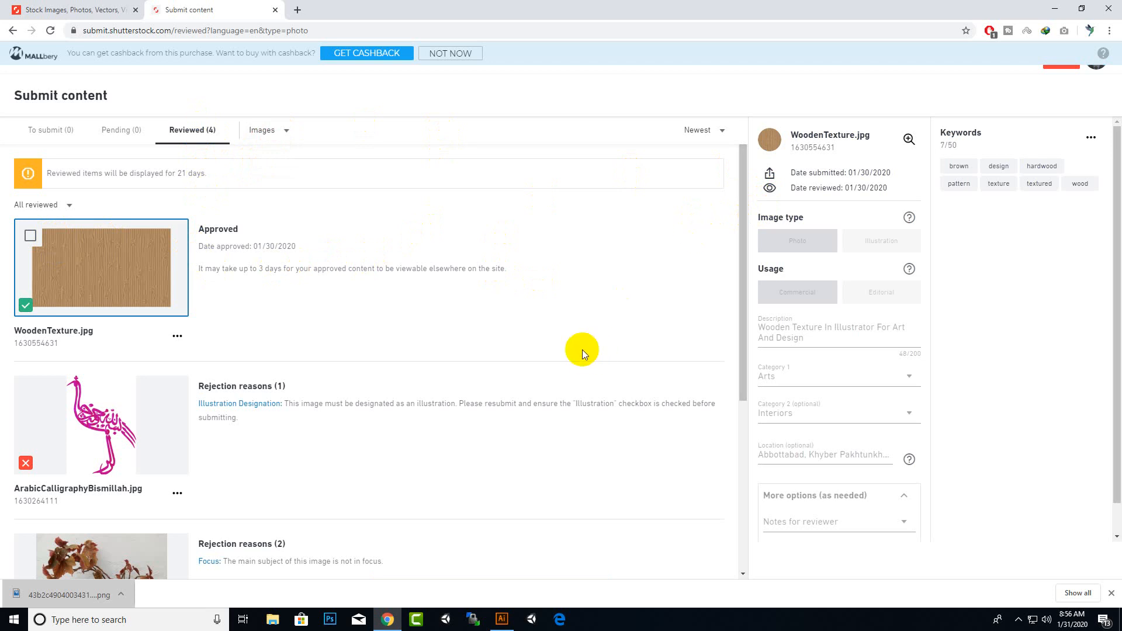
Switch to Illustrator and open the New Document dialog to view the 3000 x 3000 px preset
{"action": "left_click", "coordinate": [502, 620]}
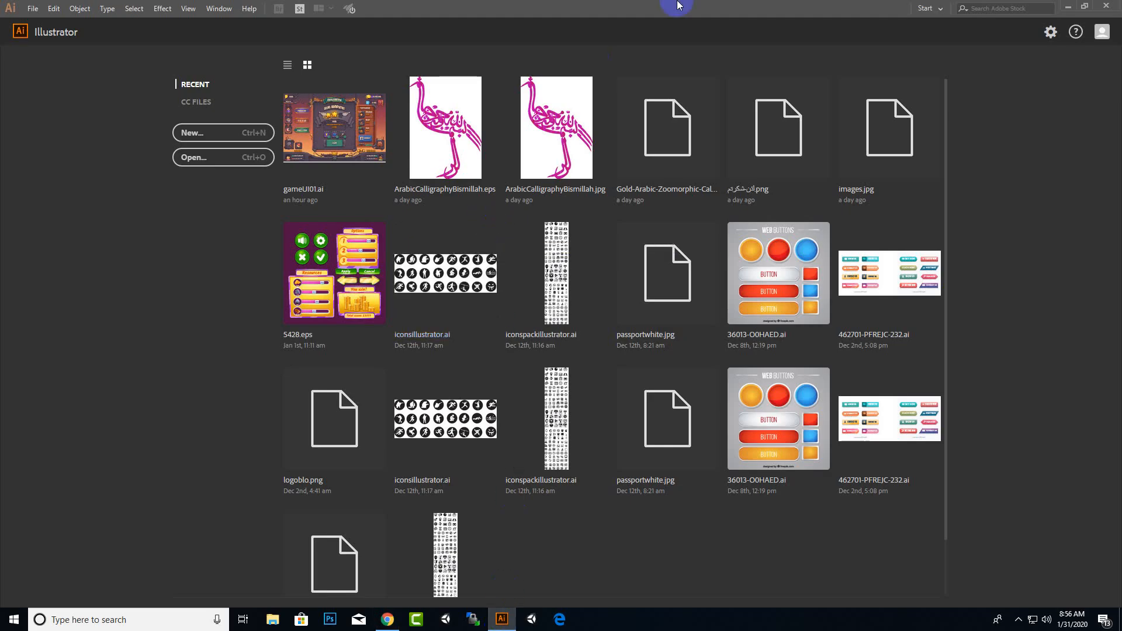
{"action": "left_click", "coordinate": [200, 140]}
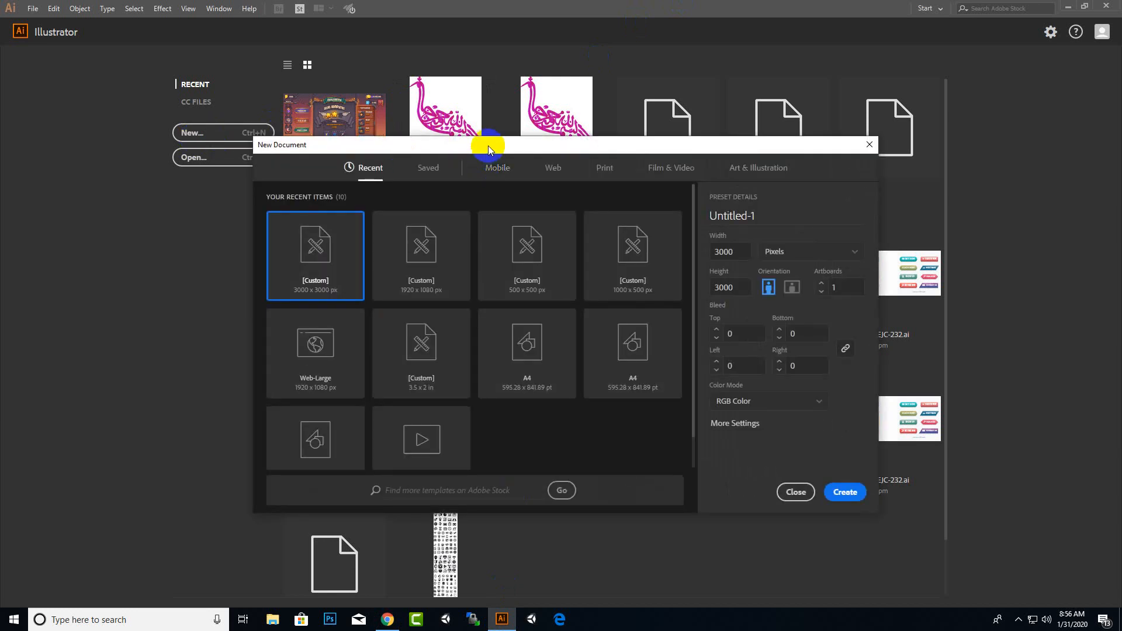
{"action": "left_click_drag", "start_coordinate": [488, 146], "coordinate": [514, 145]}
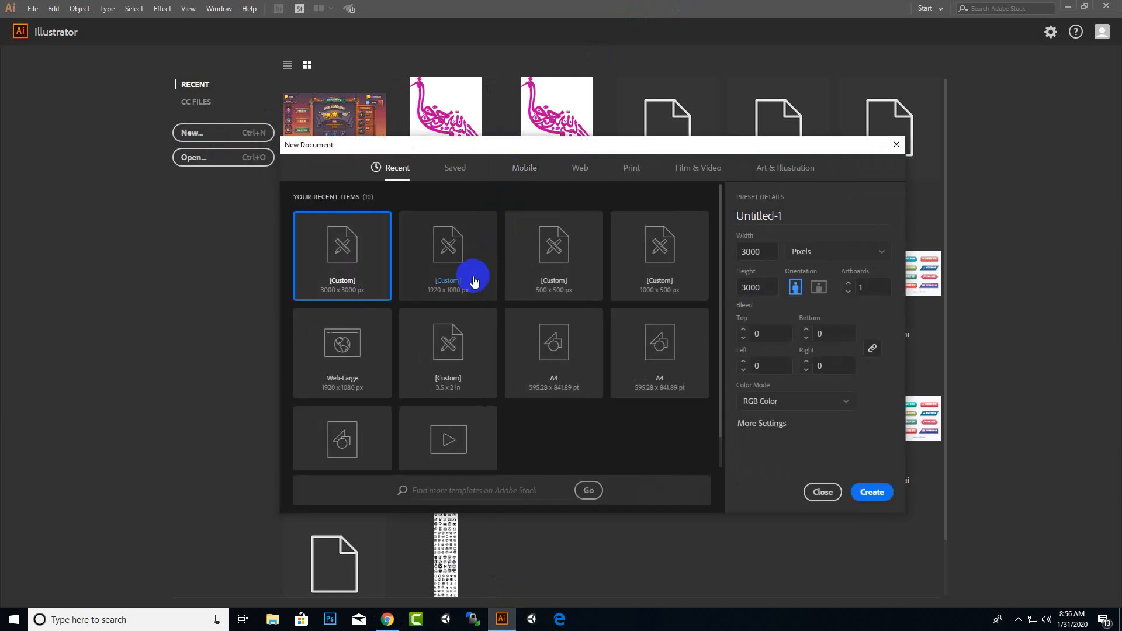
Back in the browser, open a new tab and enter 2000 * 2000 4000 4mp 4mb in the address bar
{"action": "left_click", "coordinate": [387, 620]}
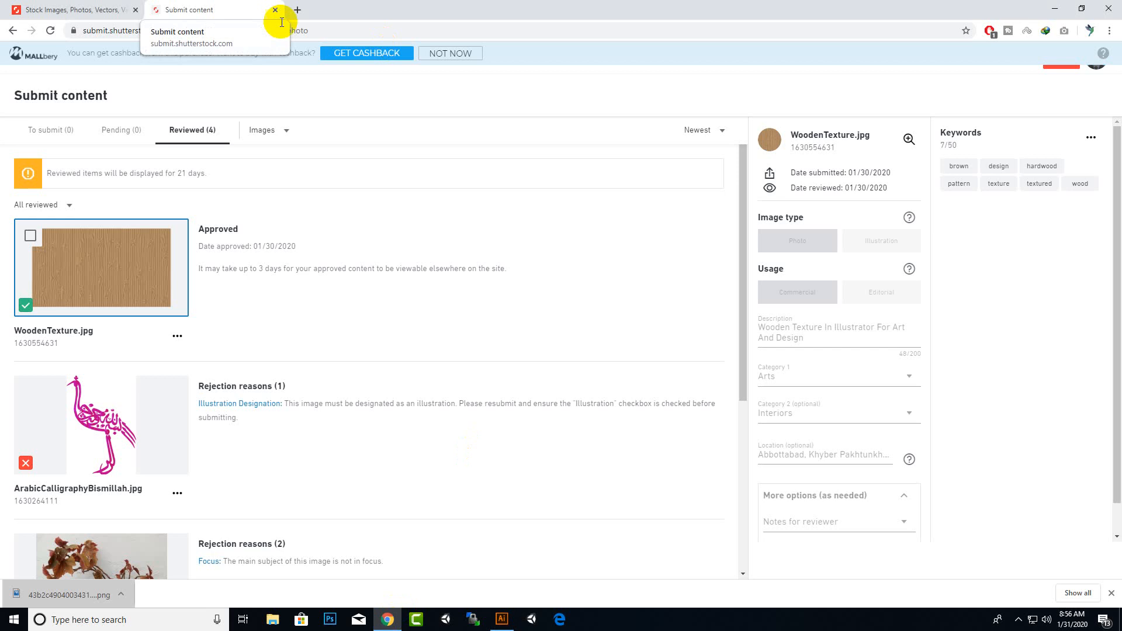
{"action": "left_click", "coordinate": [298, 11]}
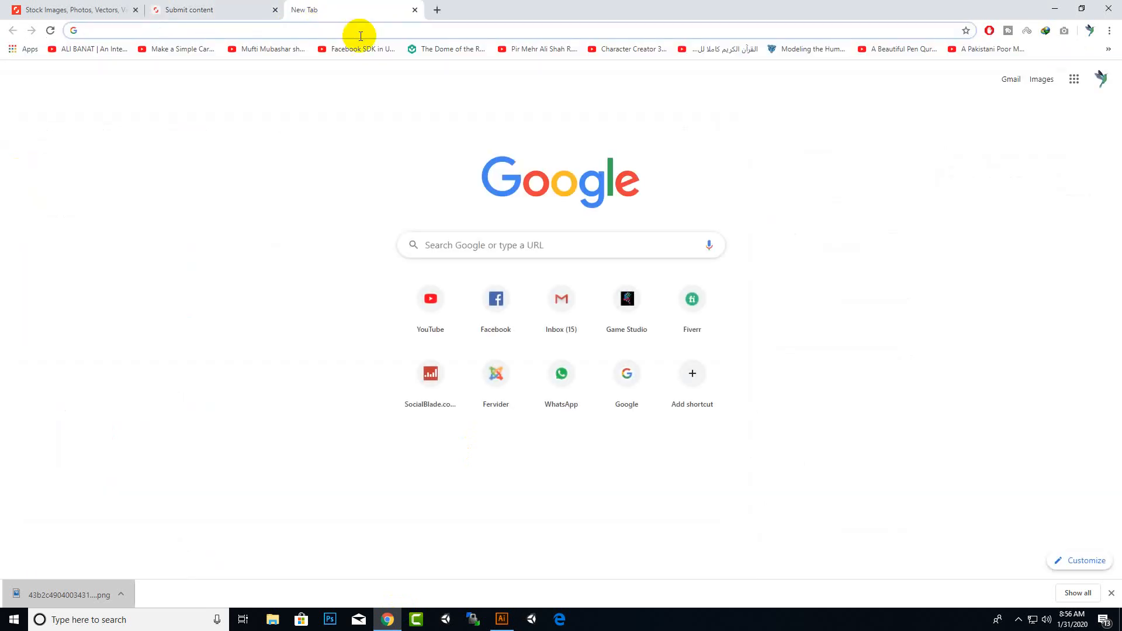
{"action": "type", "text": "2000"}
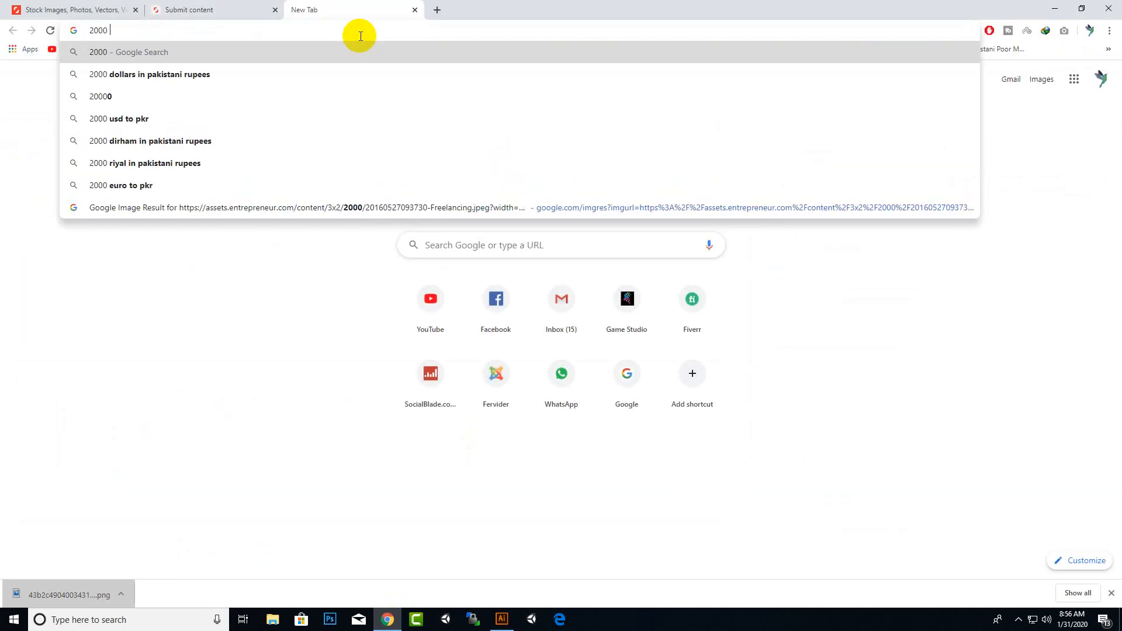
{"action": "type", "text": " * 2000"}
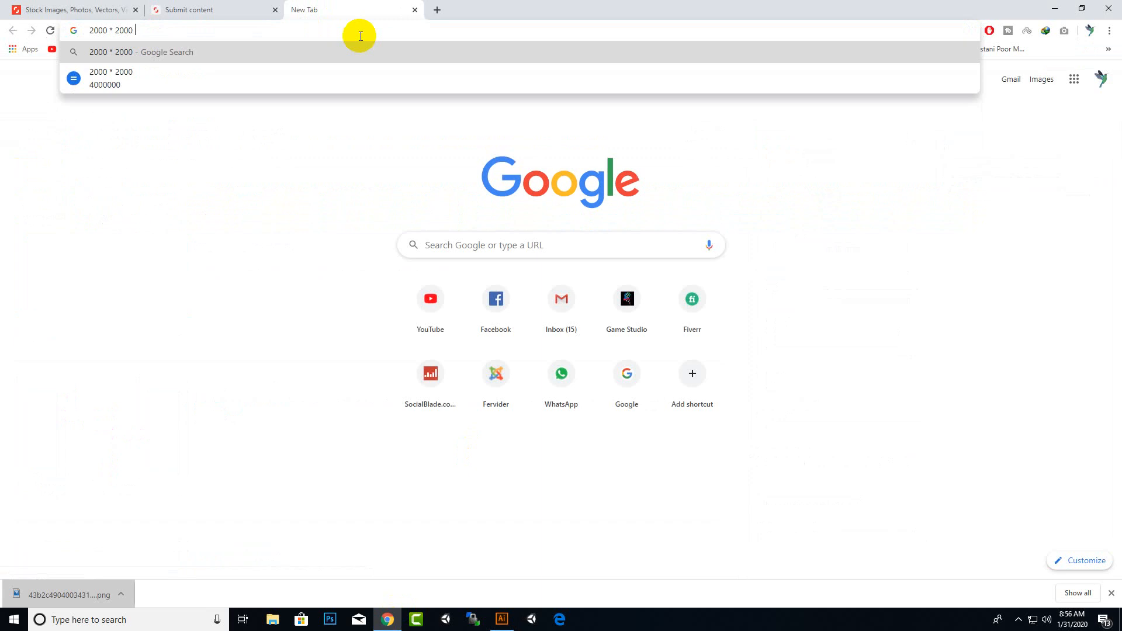
{"action": "type", "text": " 400"}
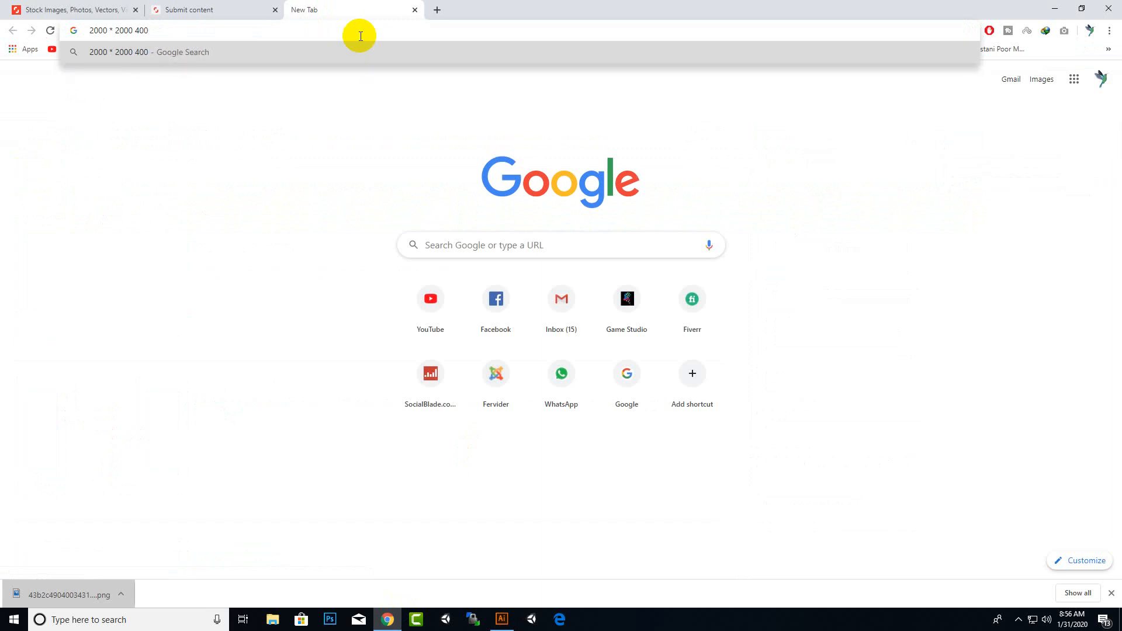
{"action": "type", "text": "0"}
{"action": "type", "text": "4m"}
{"action": "type", "text": "p  4mb"}
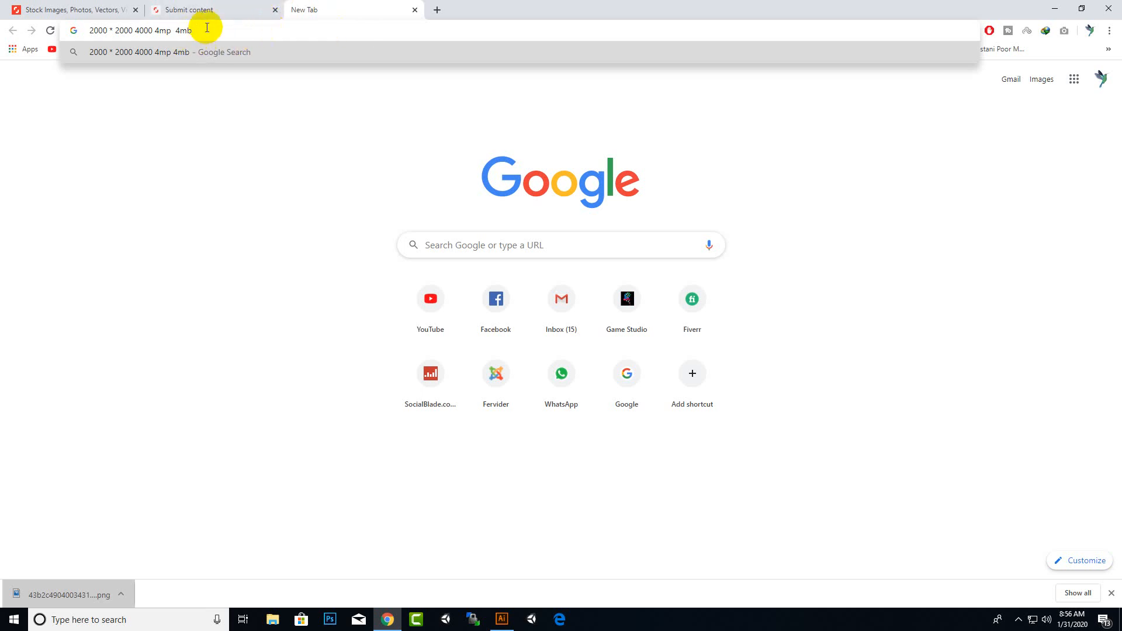
Highlight parts of the typed size note in the address bar
{"action": "left_click_drag", "start_coordinate": [207, 28], "coordinate": [171, 29]}
{"action": "left_click", "coordinate": [175, 5]}
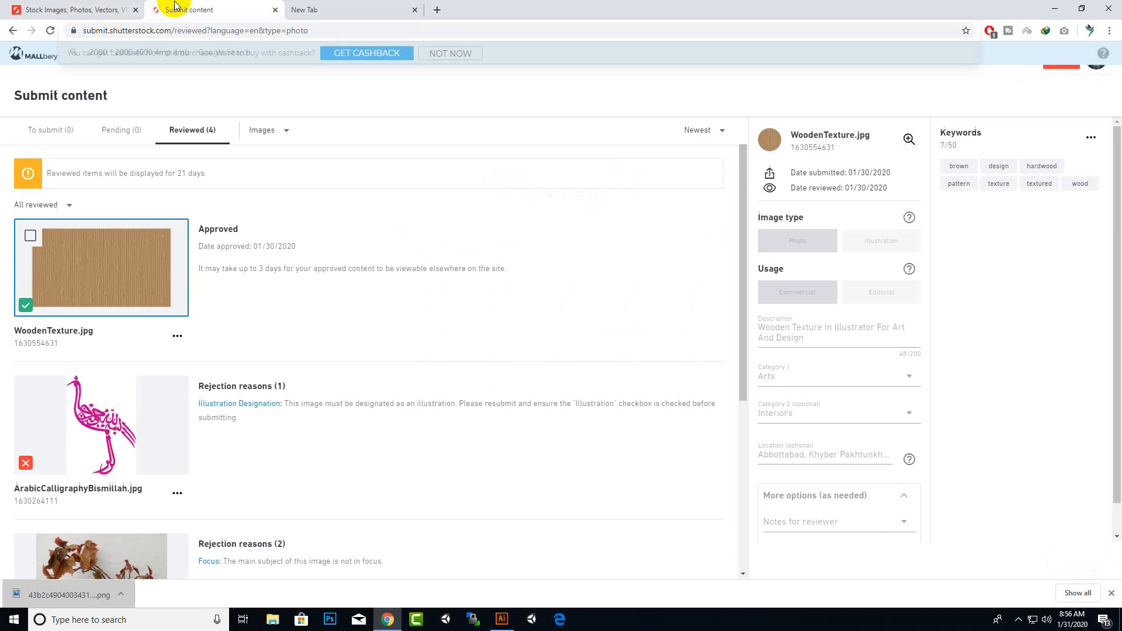
{"action": "left_click", "coordinate": [358, 8]}
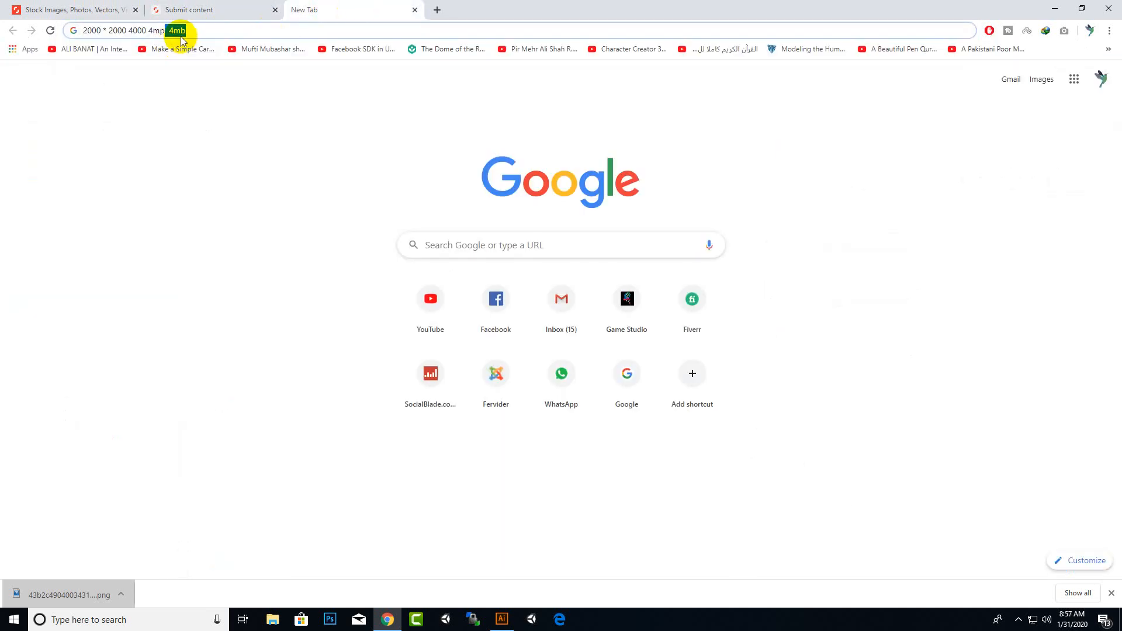
{"action": "left_click", "coordinate": [164, 31]}
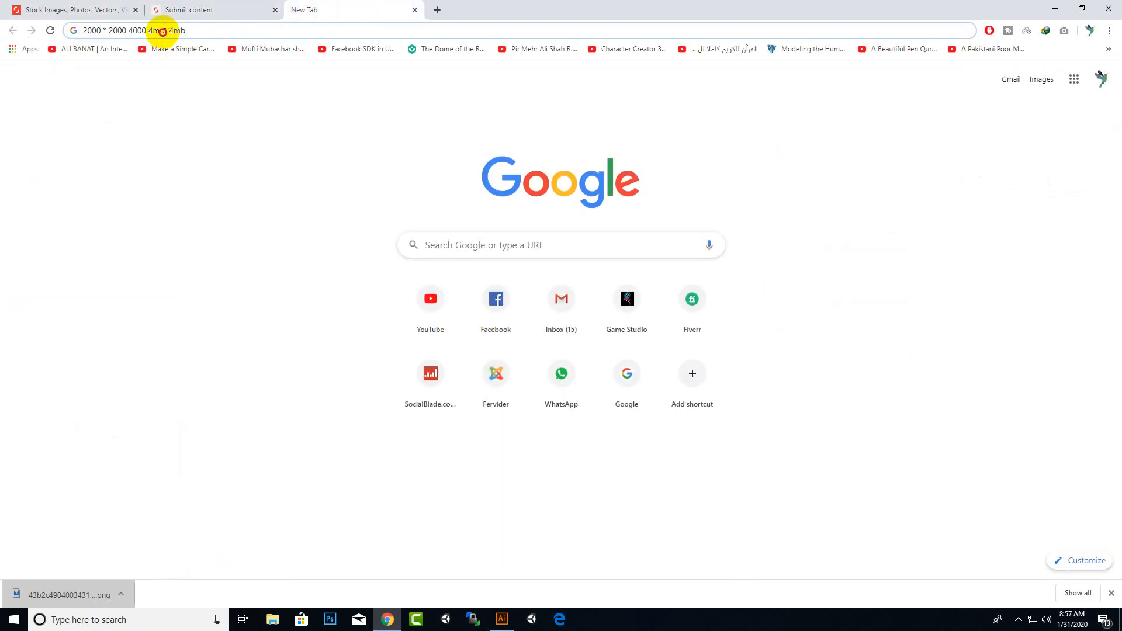
{"action": "left_click_drag", "start_coordinate": [163, 32], "coordinate": [84, 35]}
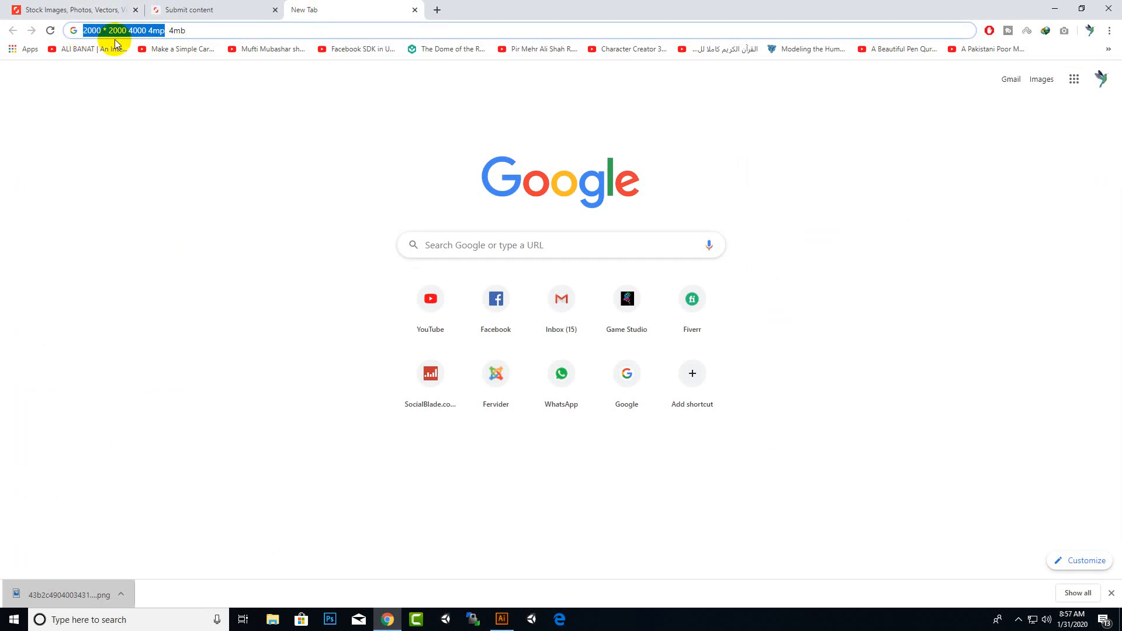
Switch to Illustrator and create a new document sized 2400 x 2400 px
{"action": "left_click", "coordinate": [502, 619]}
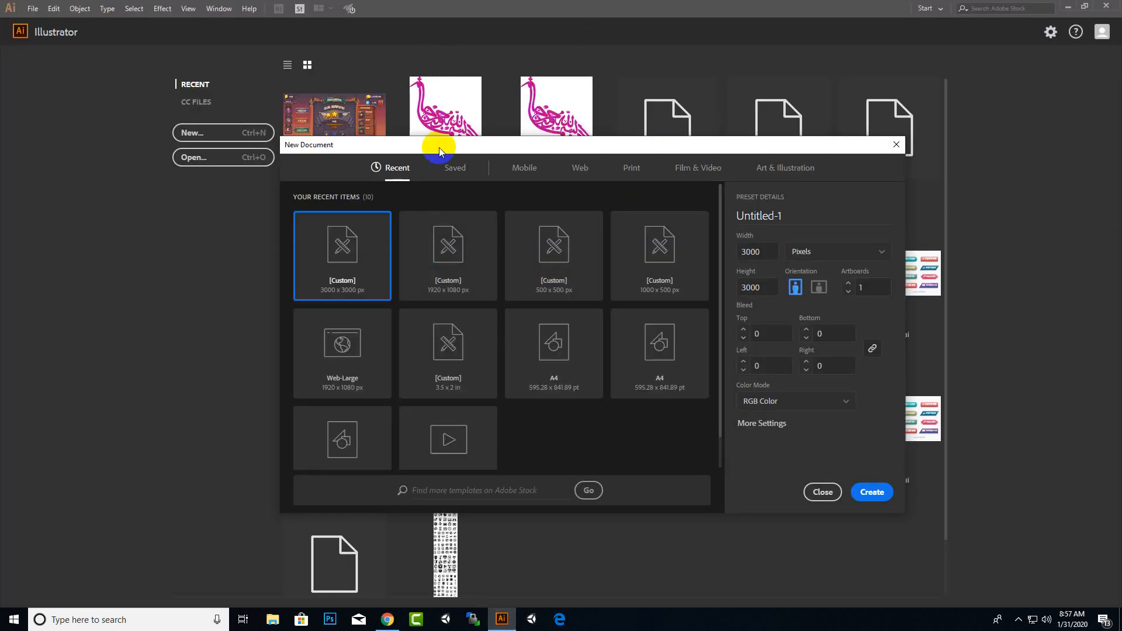
{"action": "left_click", "coordinate": [754, 252]}
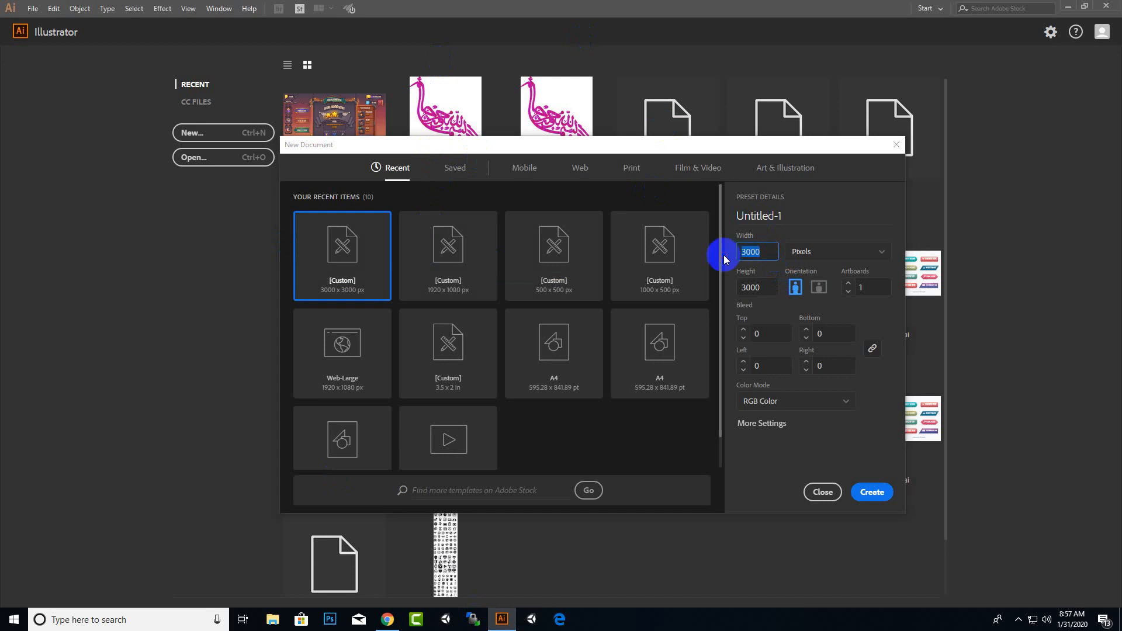
{"action": "left_click", "coordinate": [744, 254]}
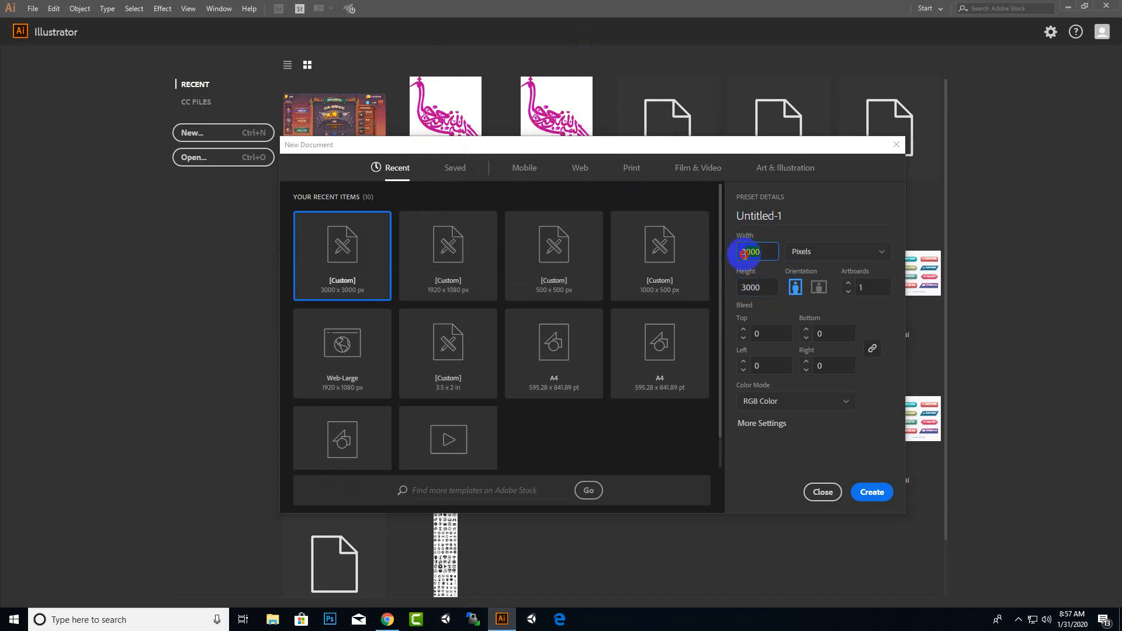
{"action": "left_click_drag", "start_coordinate": [743, 254], "coordinate": [737, 253]}
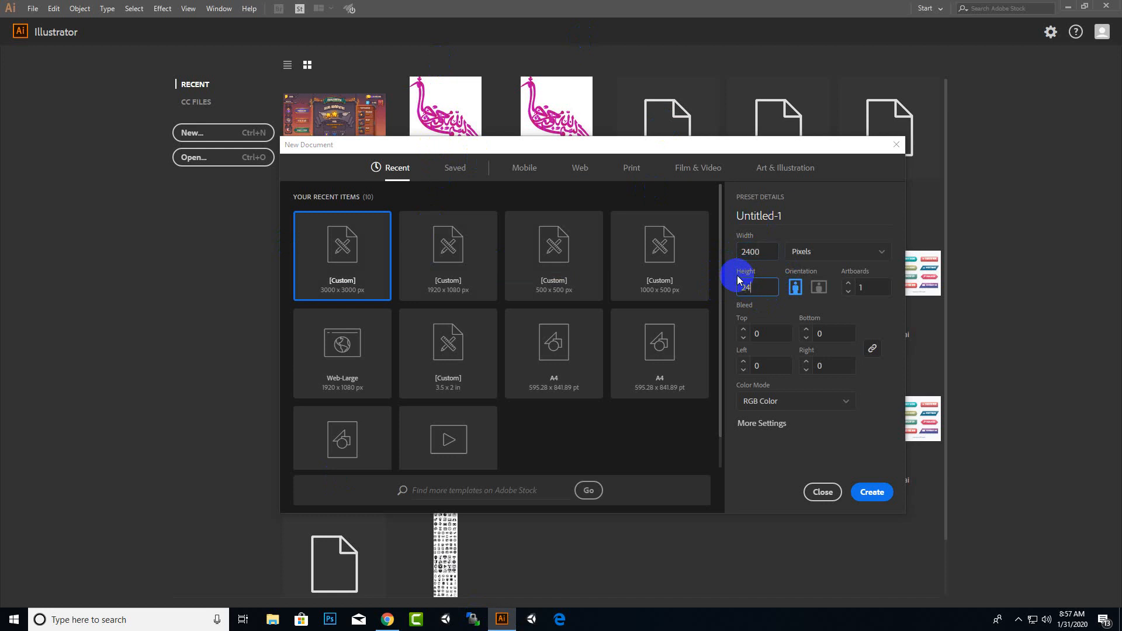
{"action": "key", "text": "Return"}
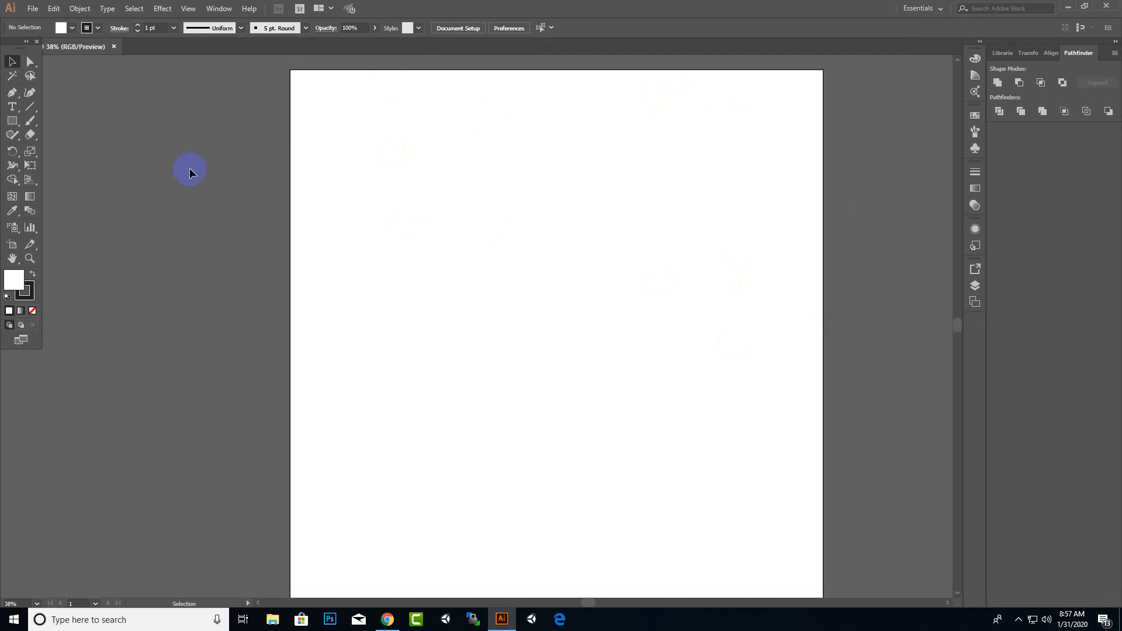
Draw a rectangle covering the whole 2400 x 2400 px artboard with the Rectangle Tool
{"action": "left_click", "coordinate": [12, 120]}
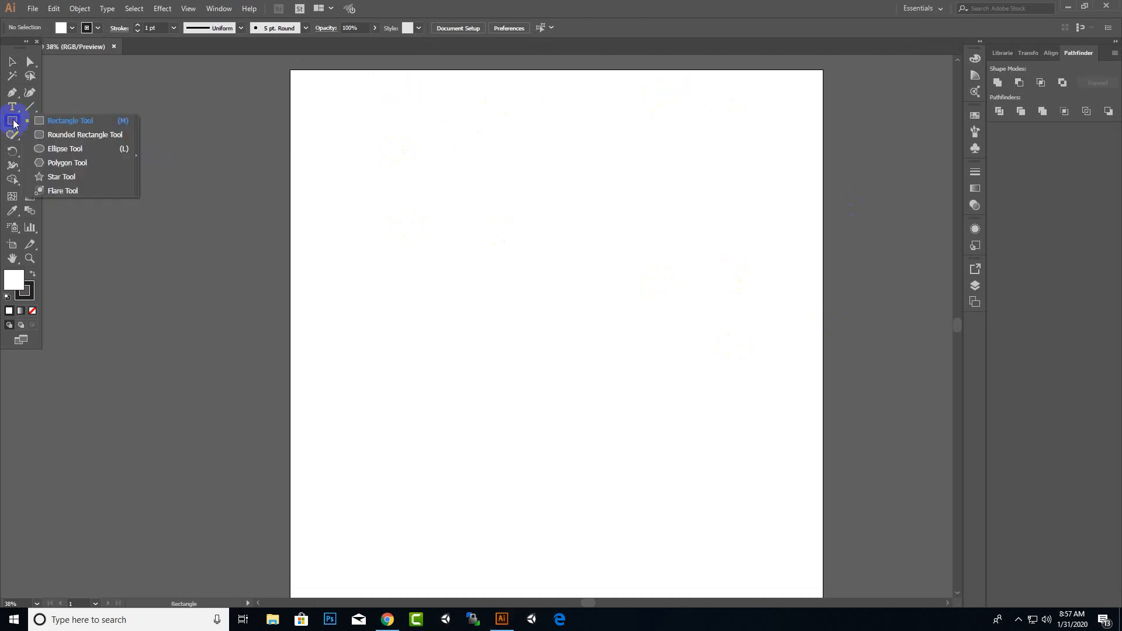
{"action": "left_click", "coordinate": [36, 119]}
{"action": "left_click_drag", "start_coordinate": [290, 70], "coordinate": [815, 569]}
{"action": "left_click_drag", "start_coordinate": [823, 555], "coordinate": [823, 561]}
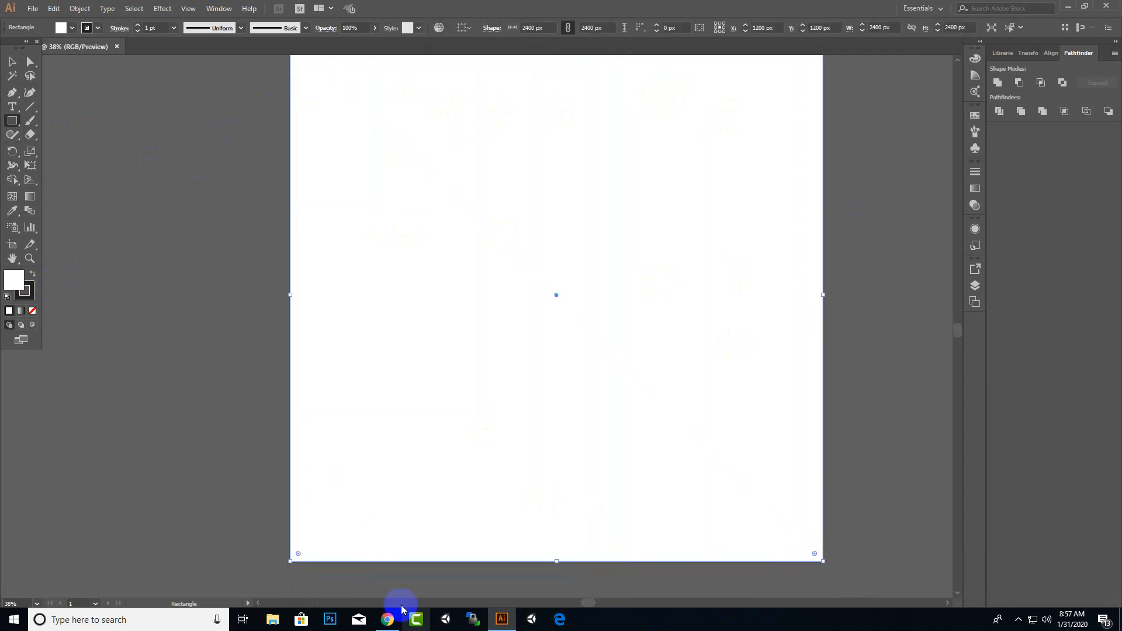
Back in the browser, search the web for wood color code
{"action": "left_click", "coordinate": [388, 619]}
{"action": "left_click_drag", "start_coordinate": [313, 37], "coordinate": [68, 75]}
{"action": "type", "text": "wood"}
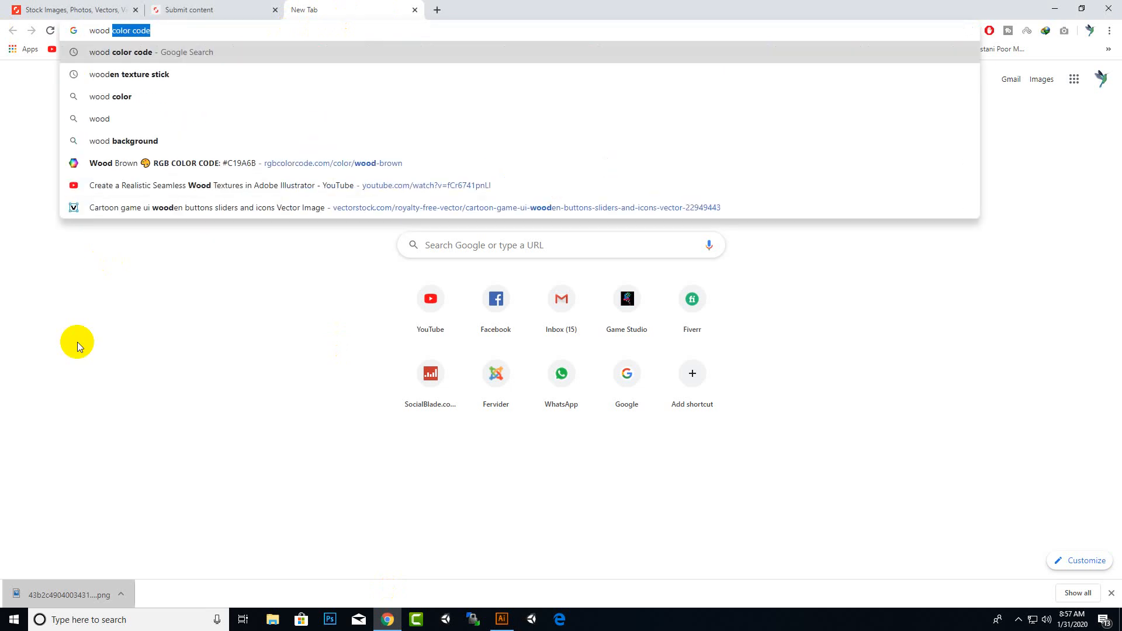
{"action": "key", "text": "Return"}
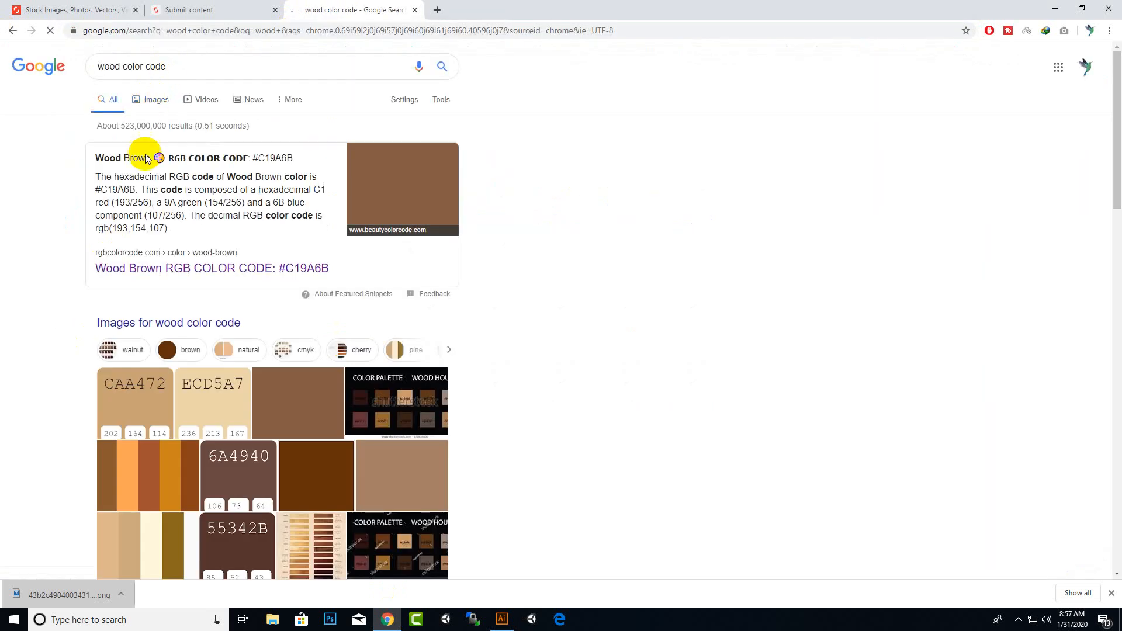
Open the Computer Hope #966F33 (Wood) color code result in a new tab
{"action": "scroll", "coordinate": [198, 255], "scroll_direction": "down", "scroll_amount": 7}
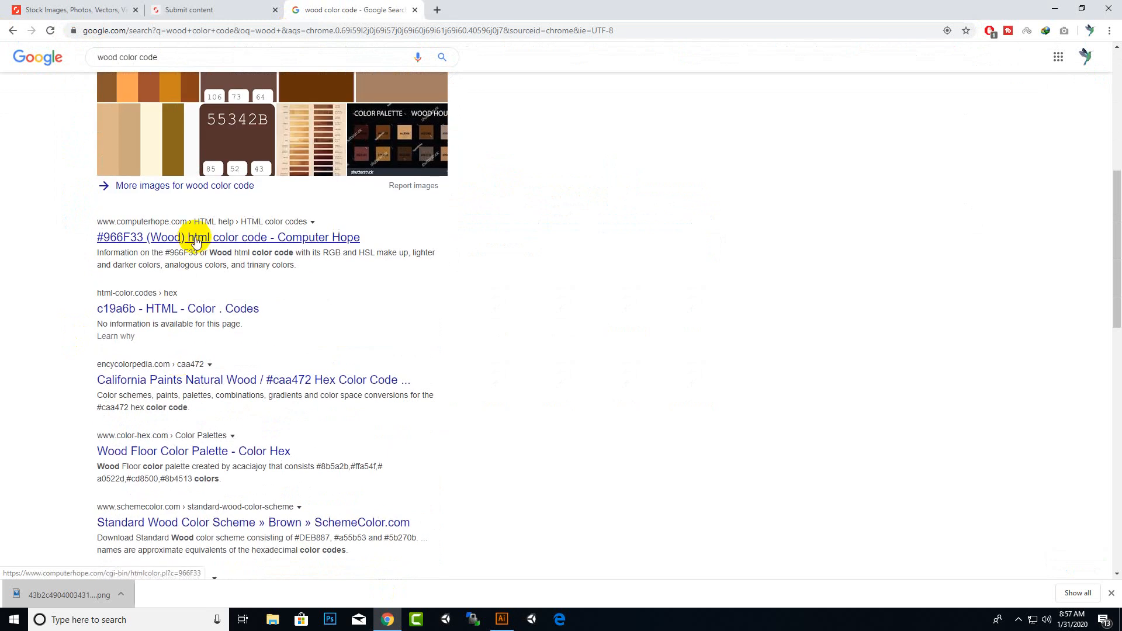
{"action": "right_click", "coordinate": [196, 237]}
{"action": "left_click", "coordinate": [234, 246]}
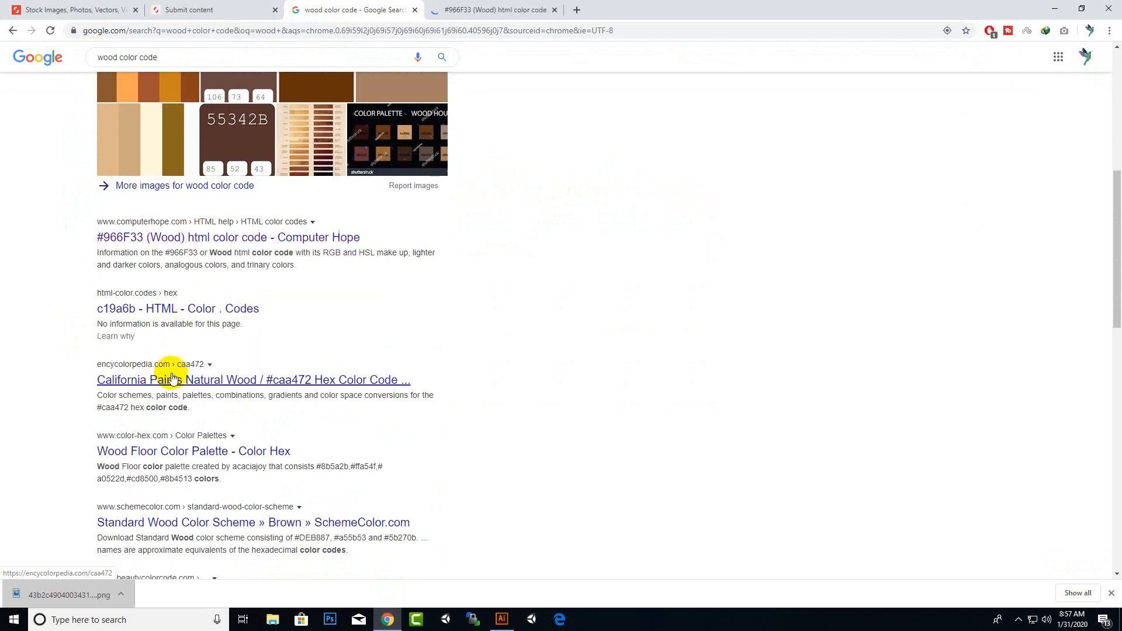
{"action": "left_click", "coordinate": [491, 8]}
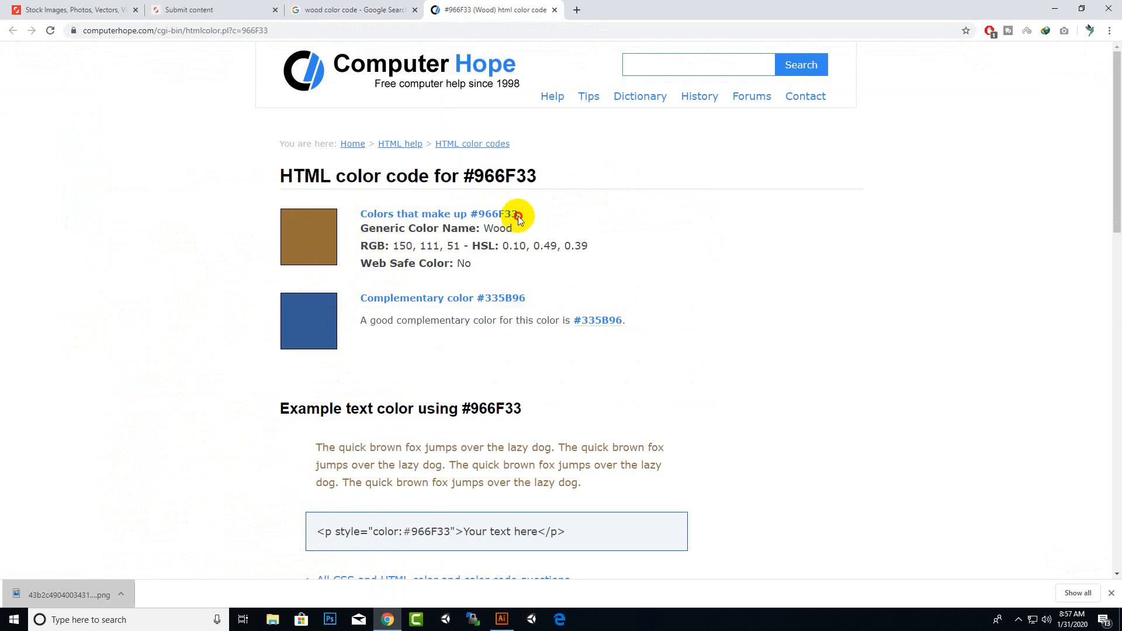
Copy the hex code #966F33 from the page
{"action": "left_click_drag", "start_coordinate": [518, 219], "coordinate": [472, 215]}
{"action": "right_click", "coordinate": [479, 217]}
{"action": "left_click", "coordinate": [498, 225]}
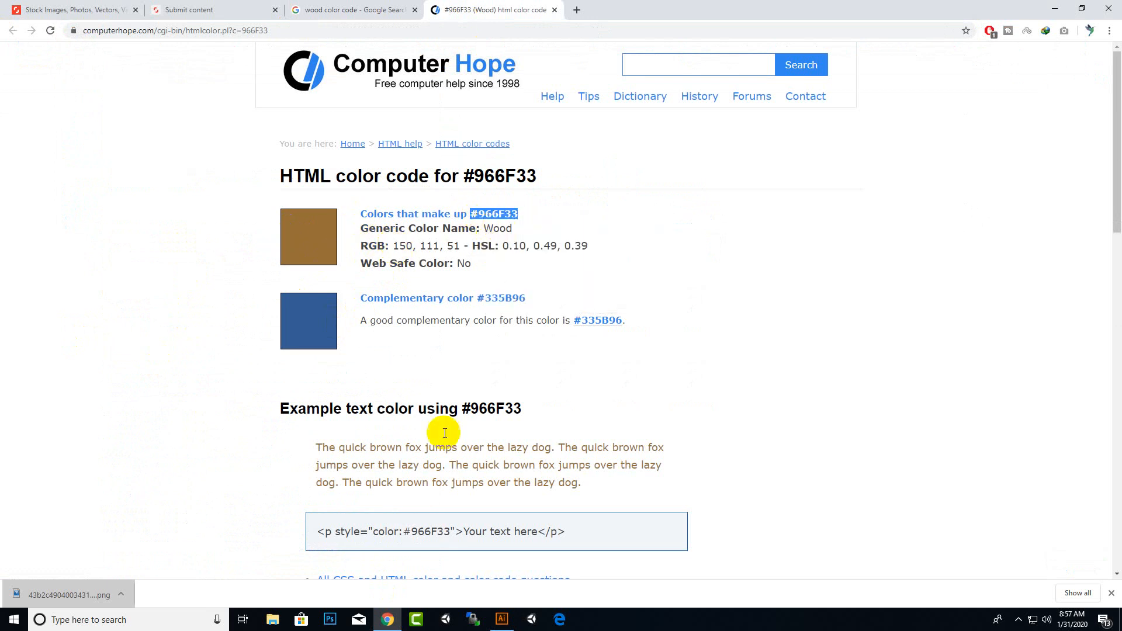
In Illustrator, set the background rectangle's fill to the pasted color #966F33
{"action": "left_click", "coordinate": [500, 620]}
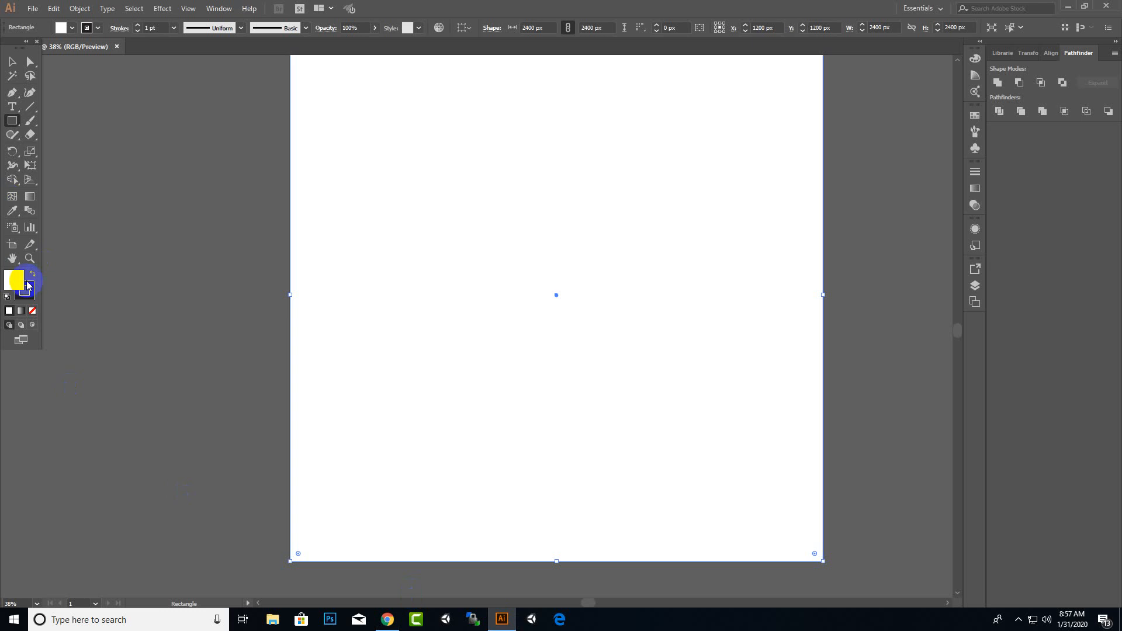
{"action": "double_click", "coordinate": [12, 279]}
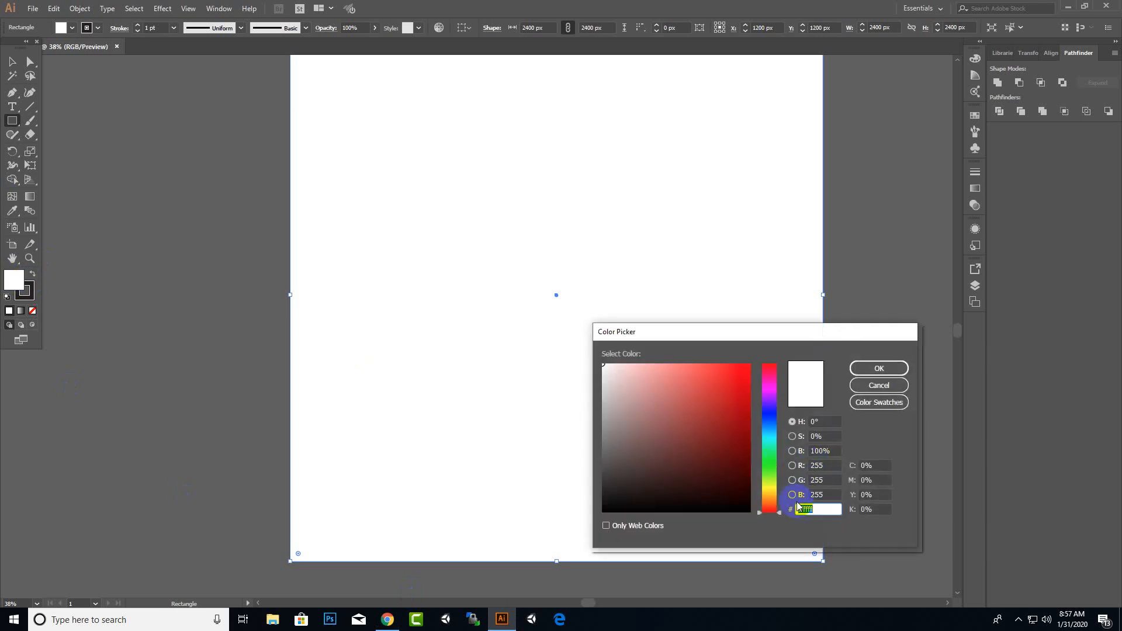
{"action": "key", "text": "ctrl+v"}
{"action": "left_click", "coordinate": [879, 369]}
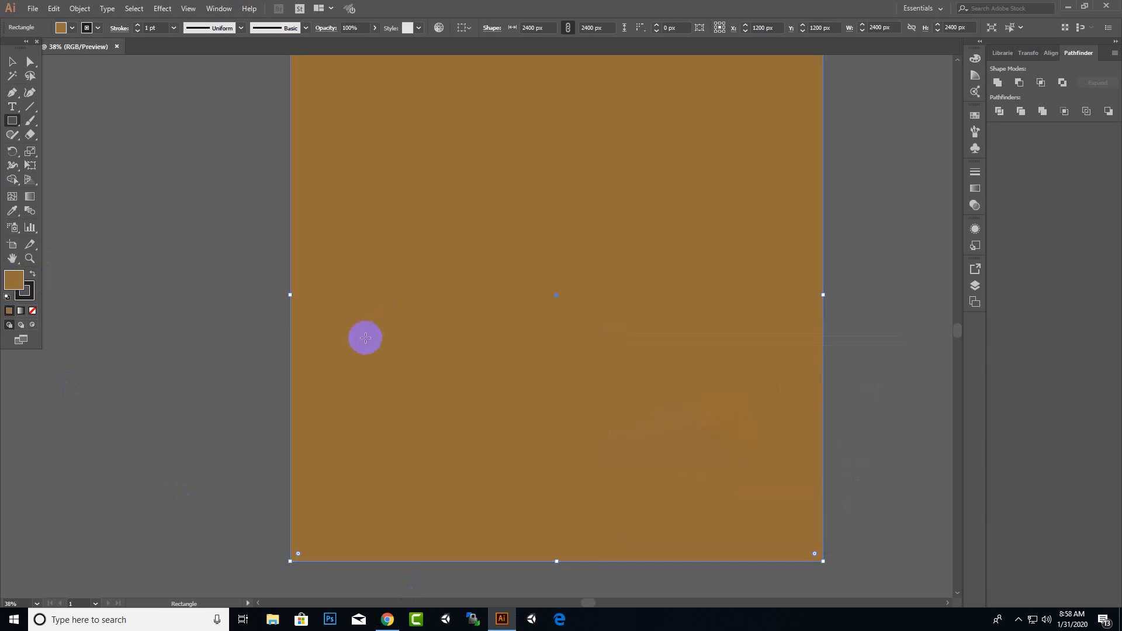
Lighten the background rectangle's fill in the Color Picker to a light orange, #FFB966
{"action": "double_click", "coordinate": [14, 280]}
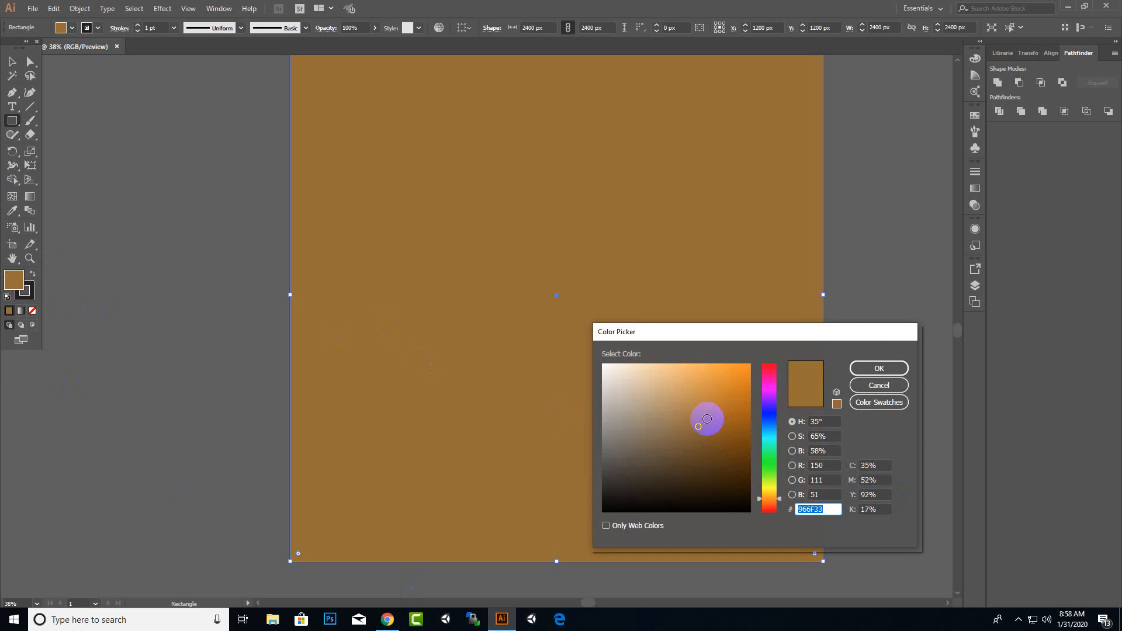
{"action": "left_click", "coordinate": [710, 401]}
{"action": "left_click", "coordinate": [702, 391]}
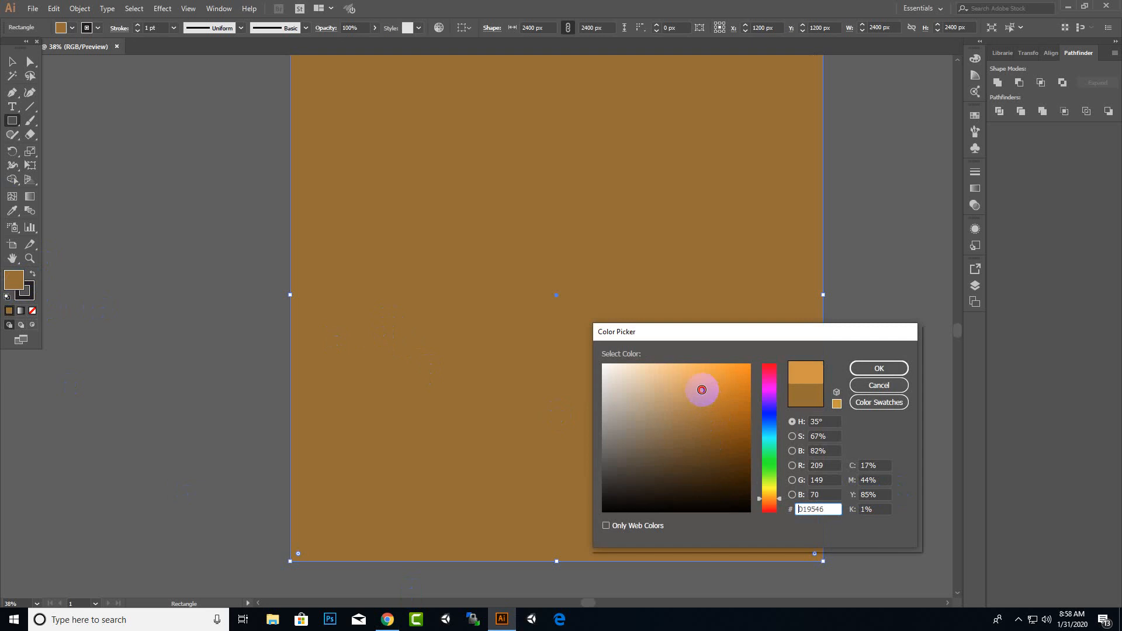
{"action": "left_click", "coordinate": [881, 368]}
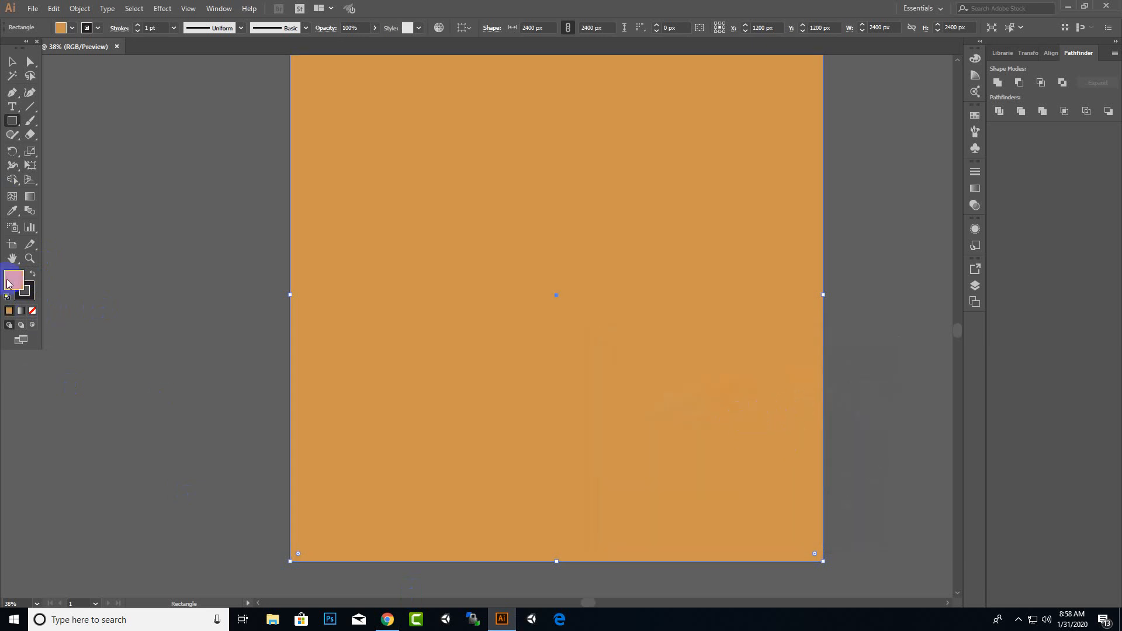
{"action": "double_click", "coordinate": [9, 283]}
{"action": "mouse_move", "coordinate": [711, 426]}
{"action": "left_mouse_down"}
{"action": "mouse_move", "coordinate": [704, 381]}
{"action": "mouse_move", "coordinate": [719, 370]}
{"action": "mouse_move", "coordinate": [693, 356]}
{"action": "left_mouse_up"}
{"action": "left_click", "coordinate": [879, 368]}
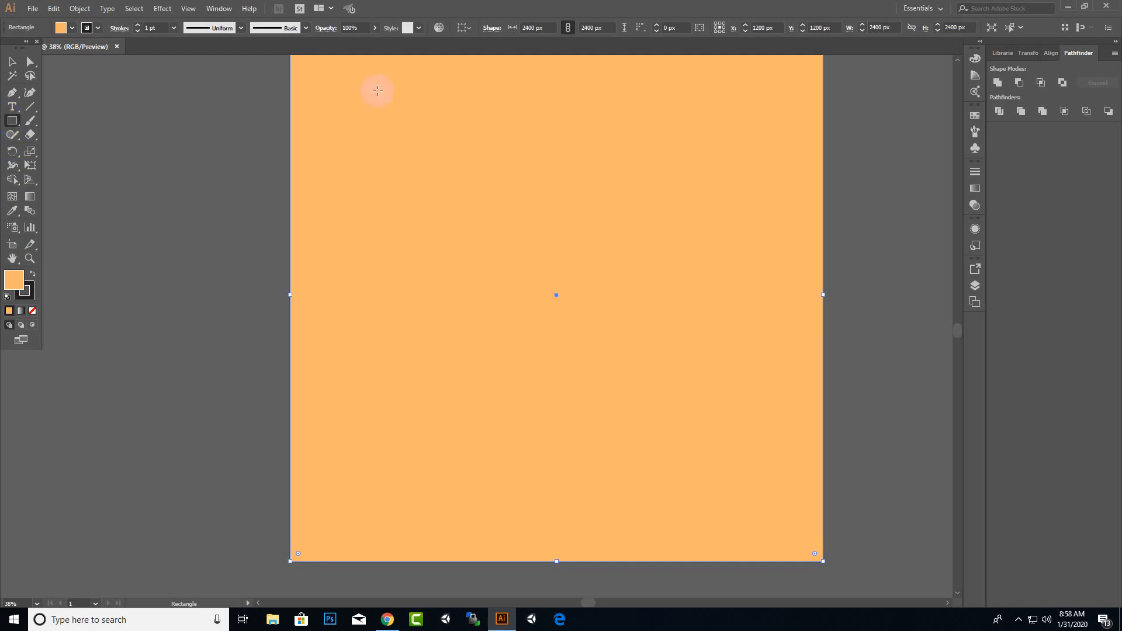
Draw a thin vertical strip about 39 px wide and 2400 px tall along the artboard's left edge
{"action": "scroll", "coordinate": [253, 249], "scroll_direction": "down", "scroll_amount": 1, "text": "alt"}
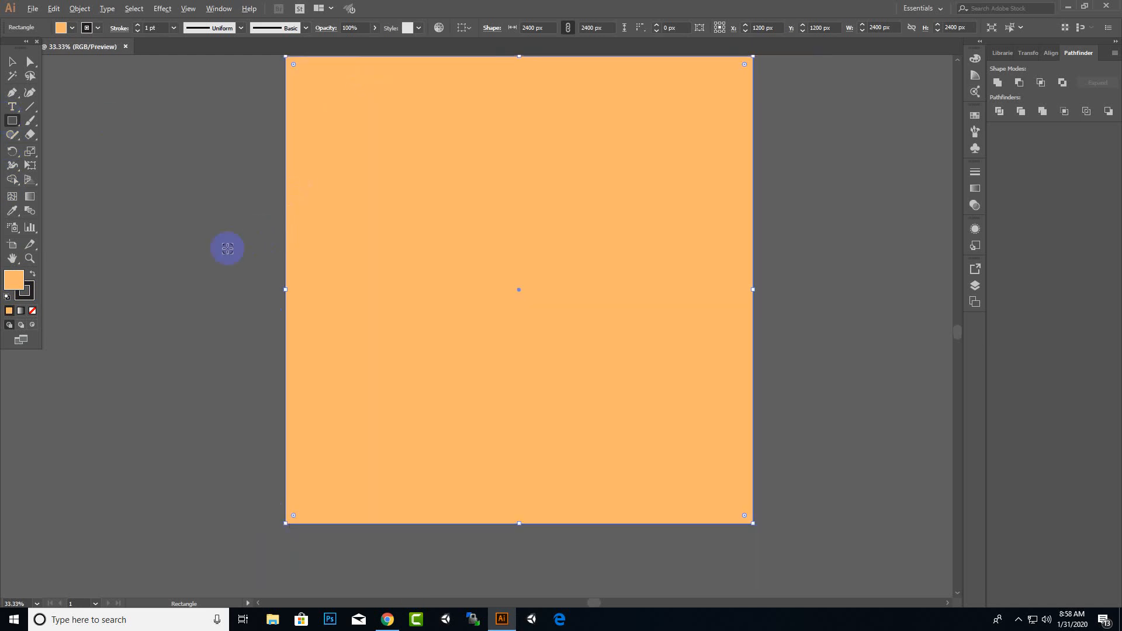
{"action": "scroll", "coordinate": [249, 183], "scroll_direction": "up", "scroll_amount": 1}
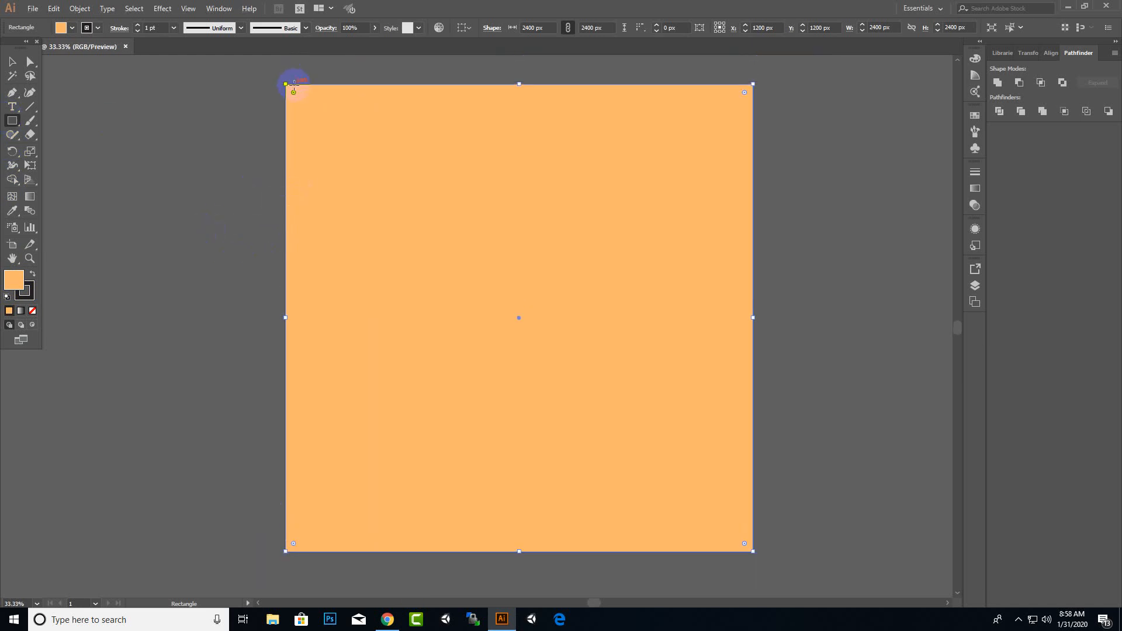
{"action": "left_click_drag", "start_coordinate": [294, 86], "coordinate": [300, 551]}
Fill the strip with a brown tone, #AA7939, in the Color Picker
{"action": "double_click", "coordinate": [16, 286]}
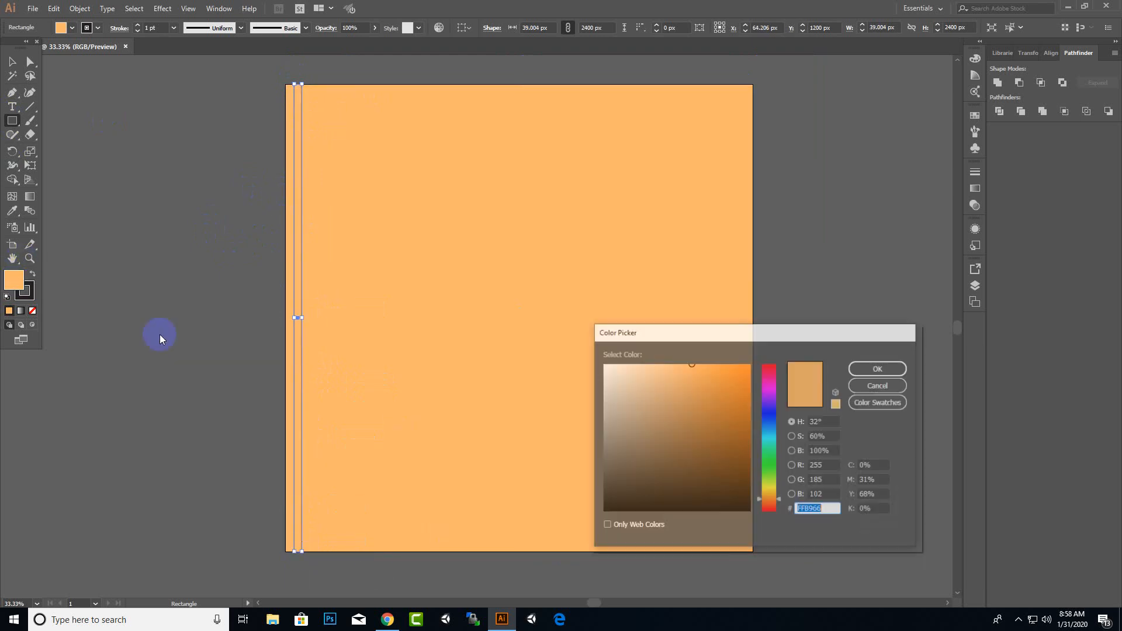
{"action": "key", "text": "ctrl+v"}
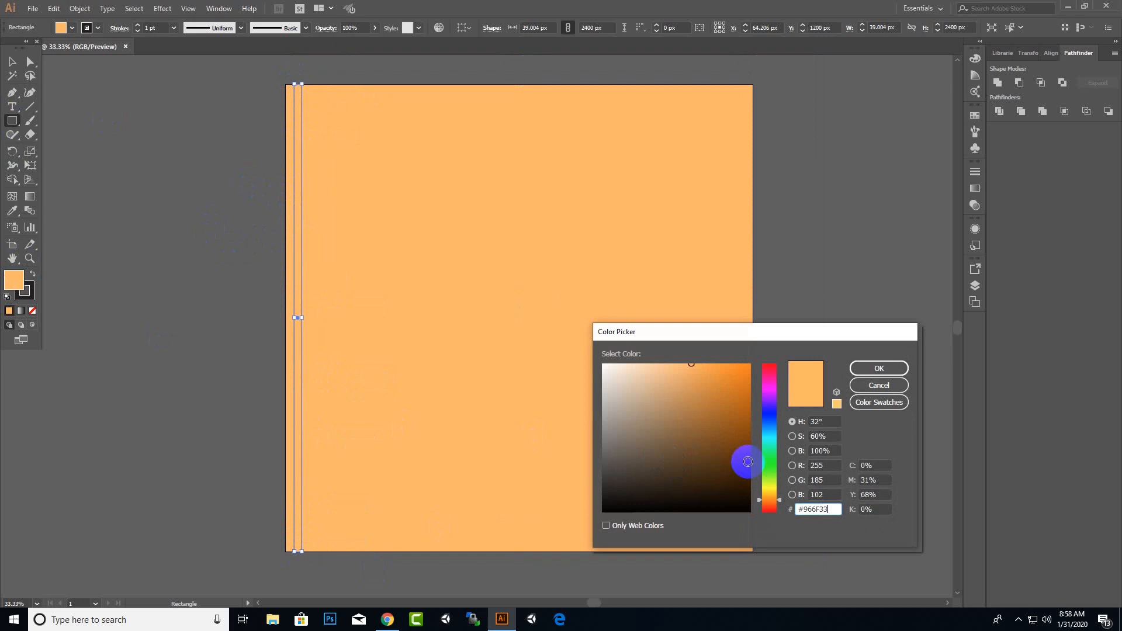
{"action": "left_click", "coordinate": [872, 368]}
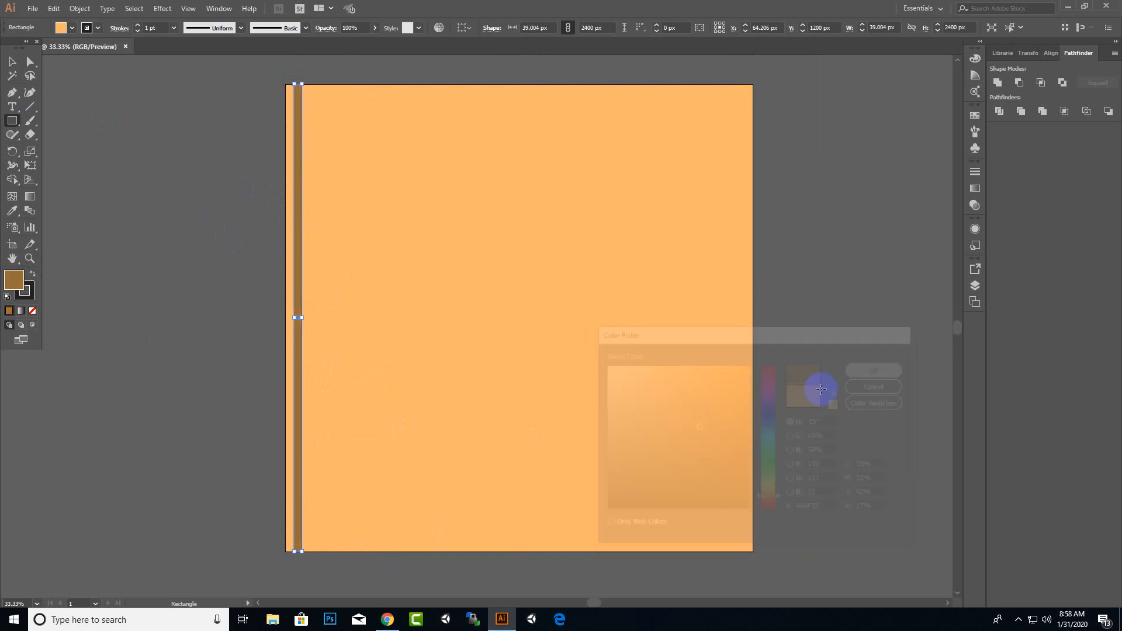
{"action": "double_click", "coordinate": [7, 284]}
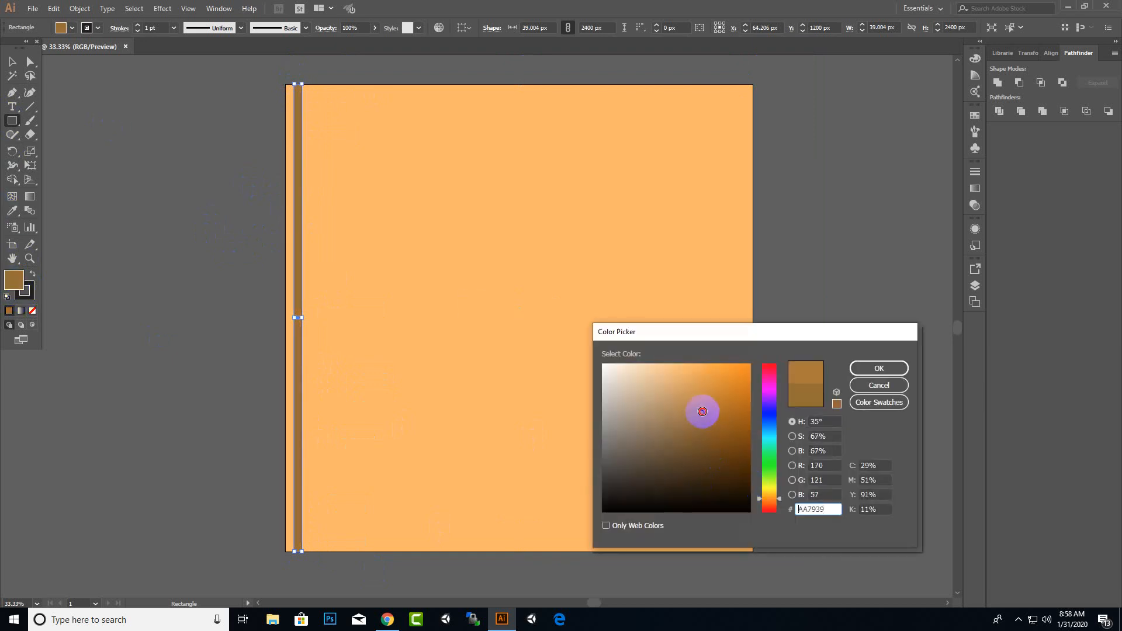
{"action": "left_click", "coordinate": [878, 368]}
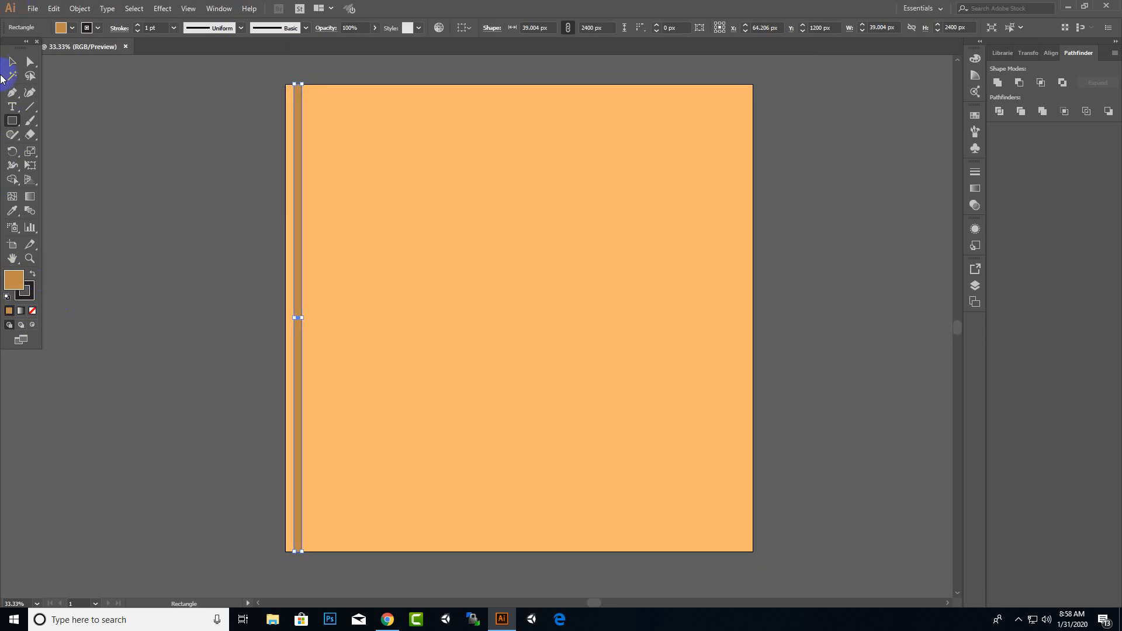
Apply a Transform effect to the strip that moves copies 69 px horizontally, with 35 copies
{"action": "left_click", "coordinate": [12, 63]}
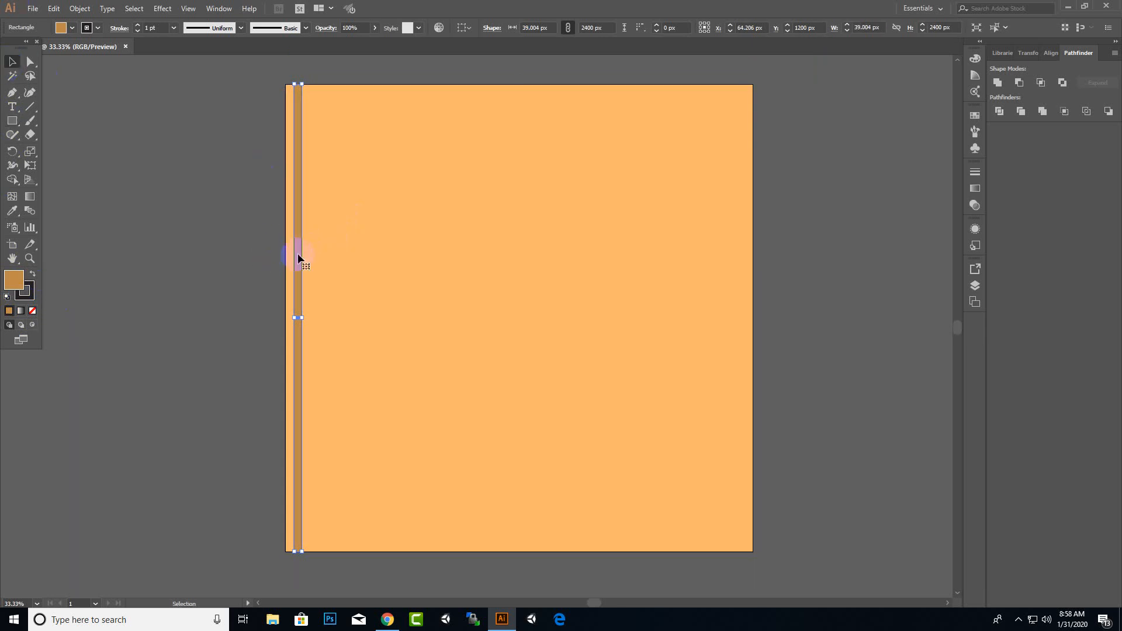
{"action": "left_click", "coordinate": [163, 8]}
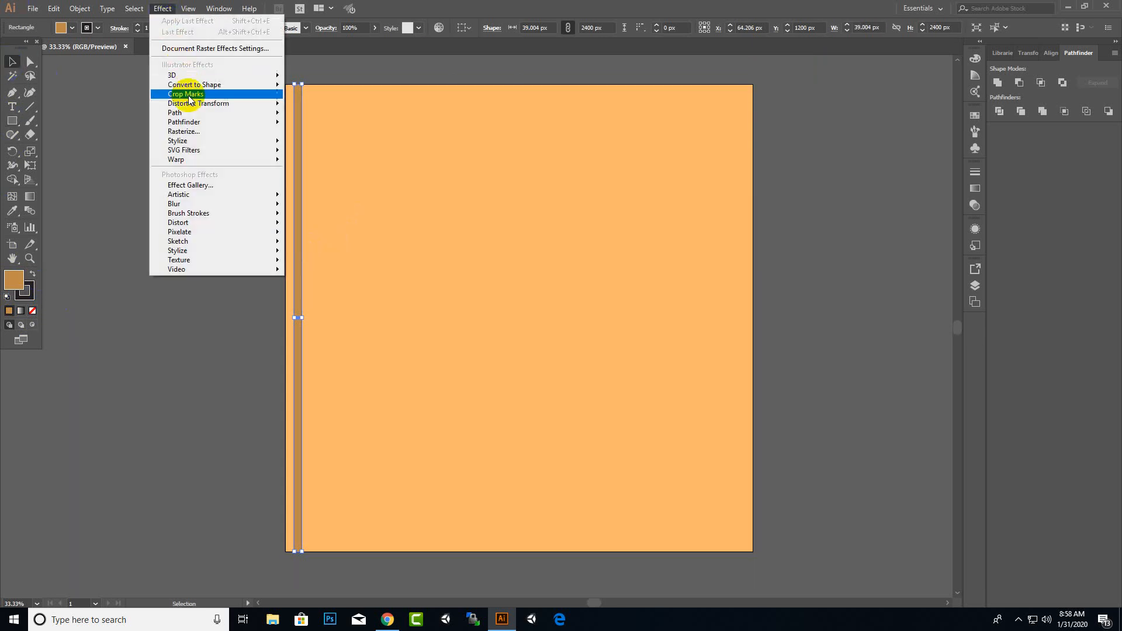
{"action": "mouse_move", "coordinate": [197, 108]}
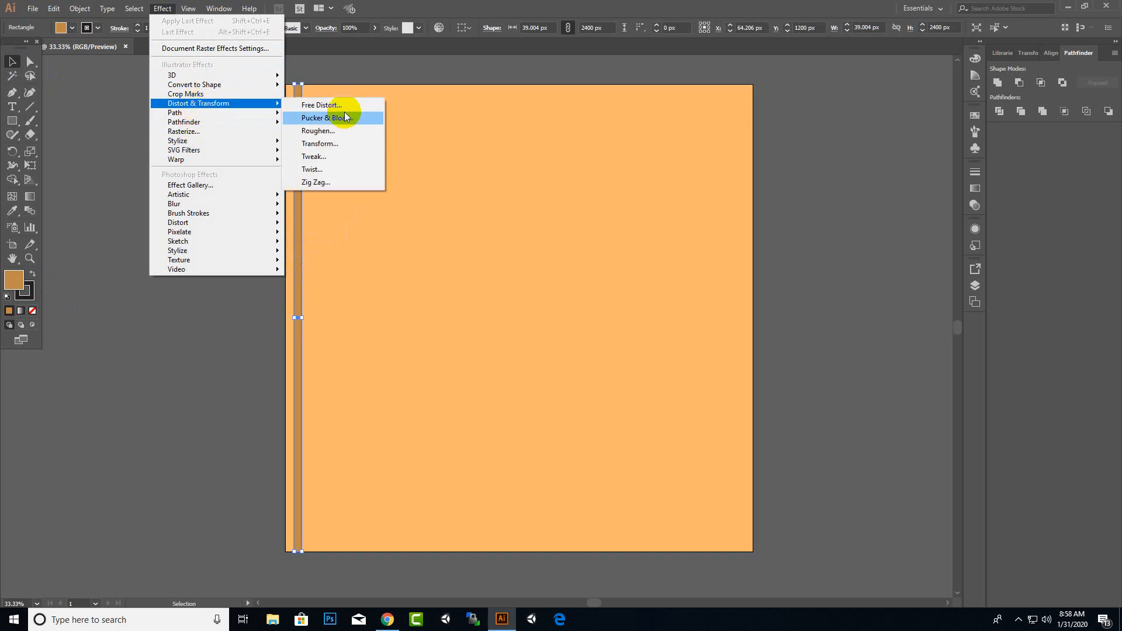
{"action": "left_click", "coordinate": [368, 144]}
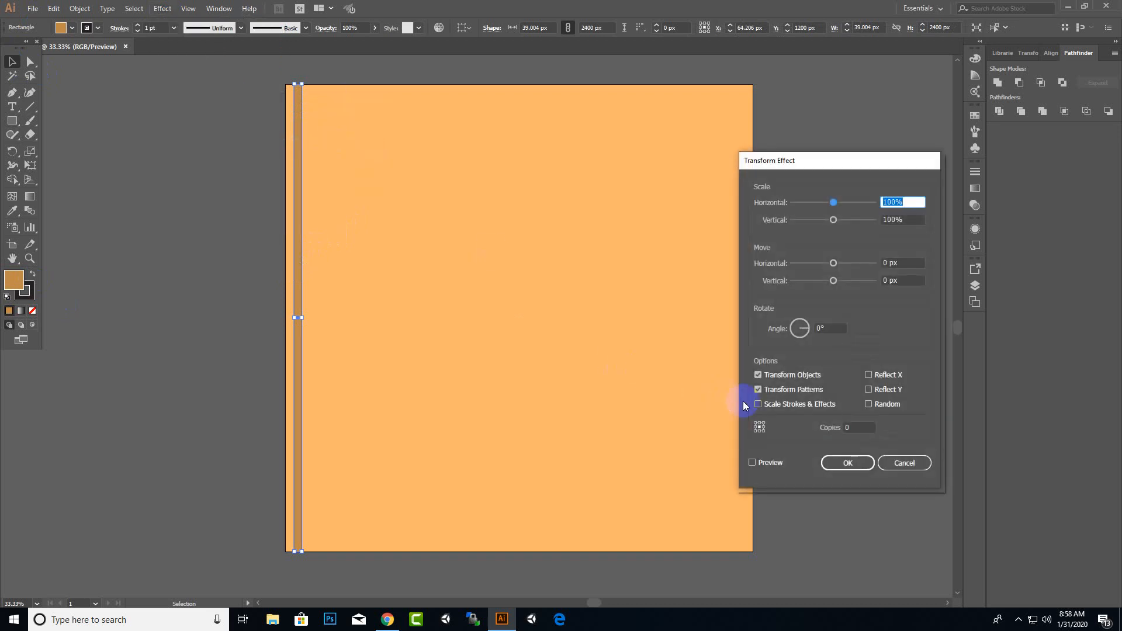
{"action": "left_click", "coordinate": [851, 427]}
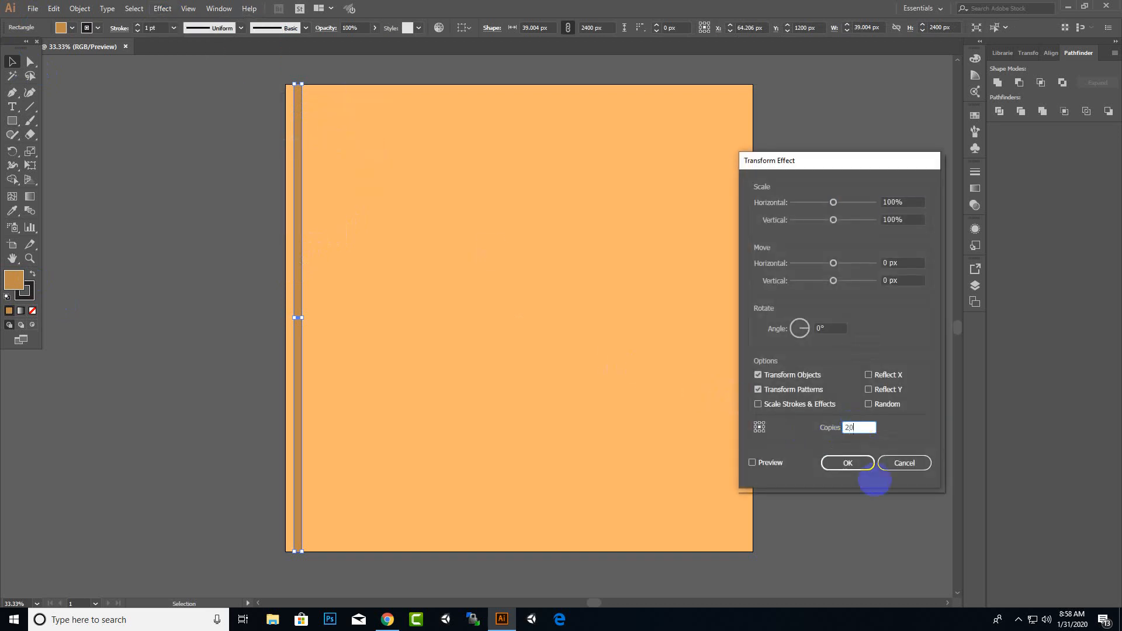
{"action": "left_click_drag", "start_coordinate": [833, 263], "coordinate": [838, 264]}
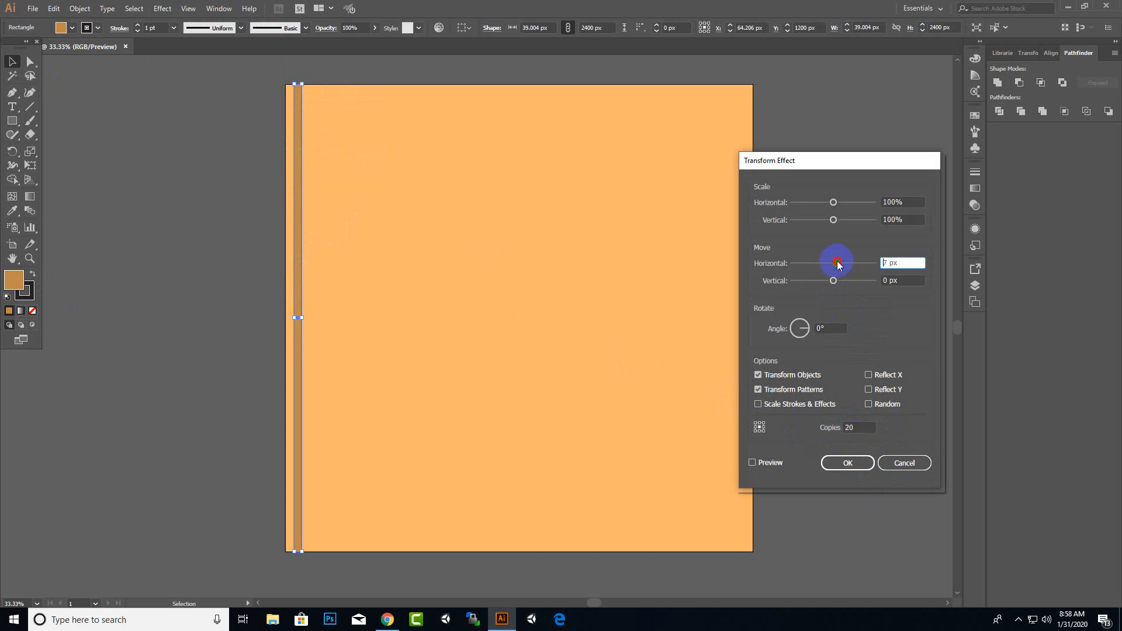
{"action": "left_click", "coordinate": [752, 463]}
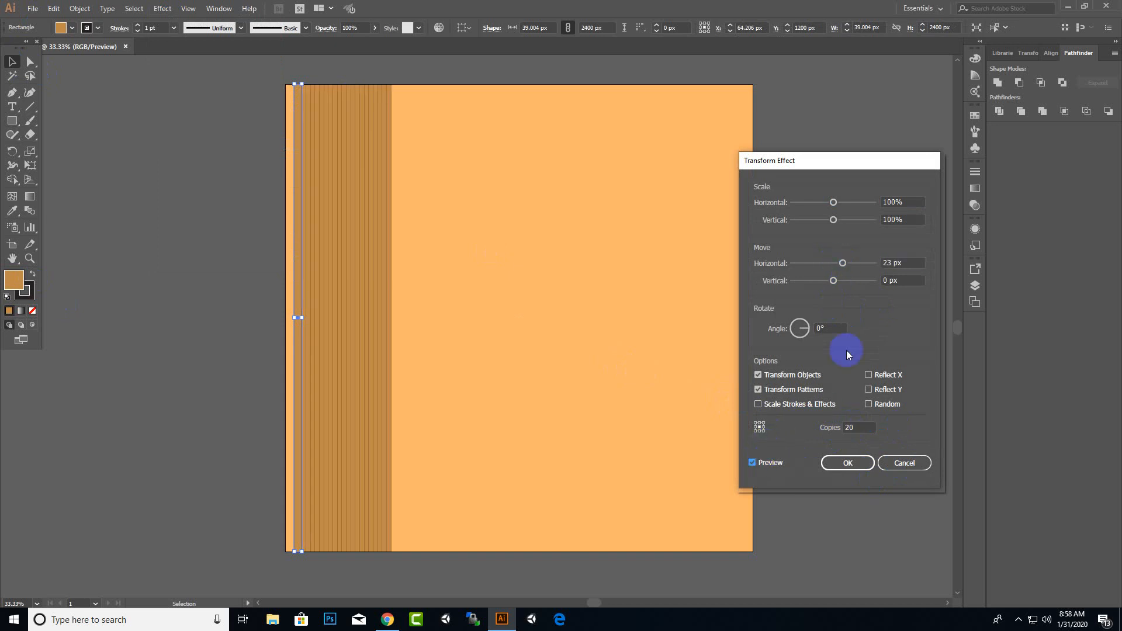
{"action": "left_click_drag", "start_coordinate": [844, 266], "coordinate": [865, 267]}
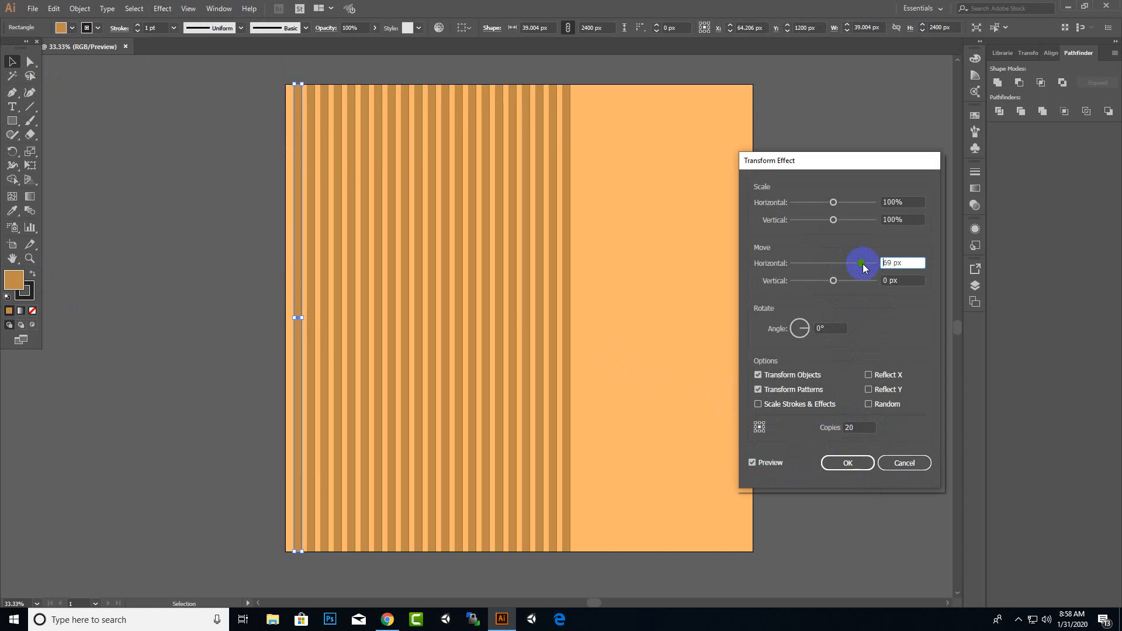
{"action": "left_click_drag", "start_coordinate": [881, 425], "coordinate": [820, 451]}
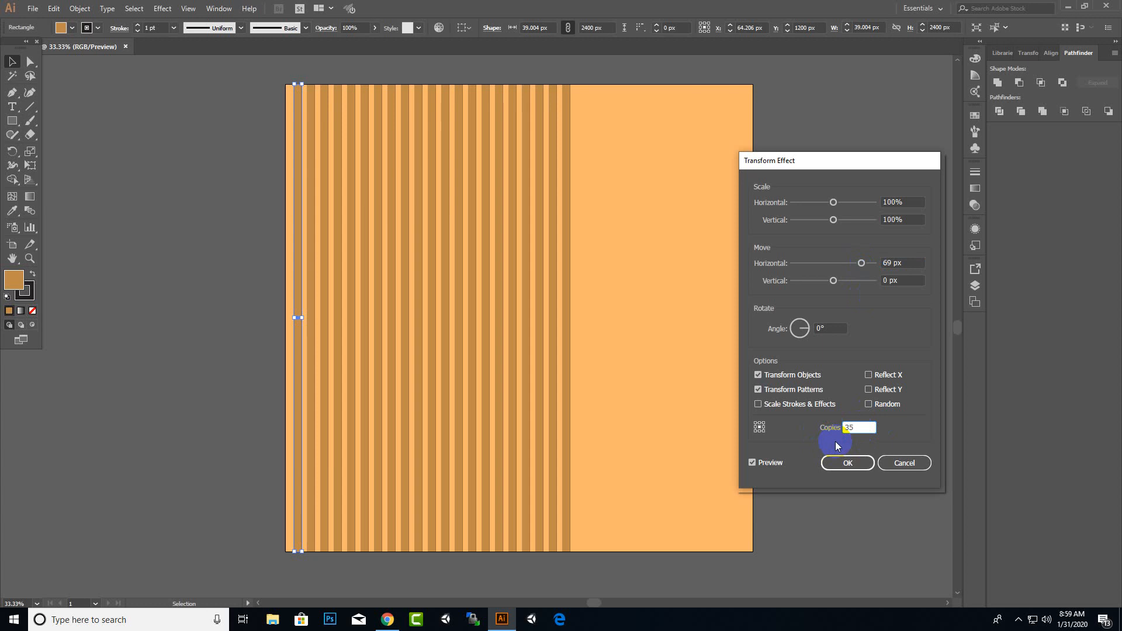
{"action": "type", "text": "35"}
{"action": "left_click", "coordinate": [752, 463]}
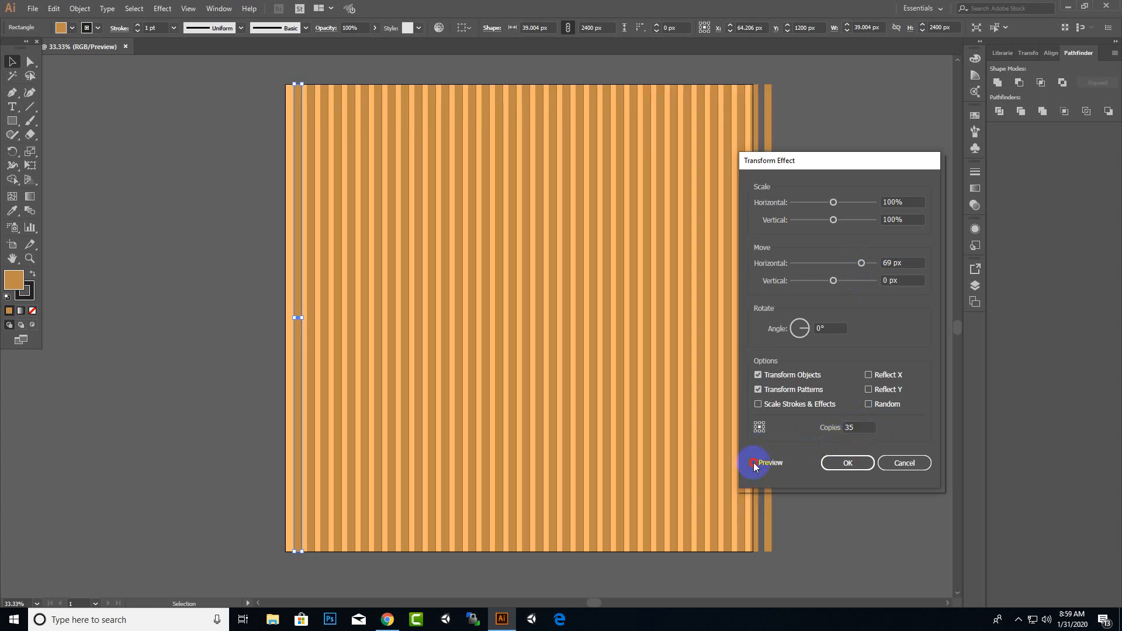
{"action": "left_click", "coordinate": [857, 461]}
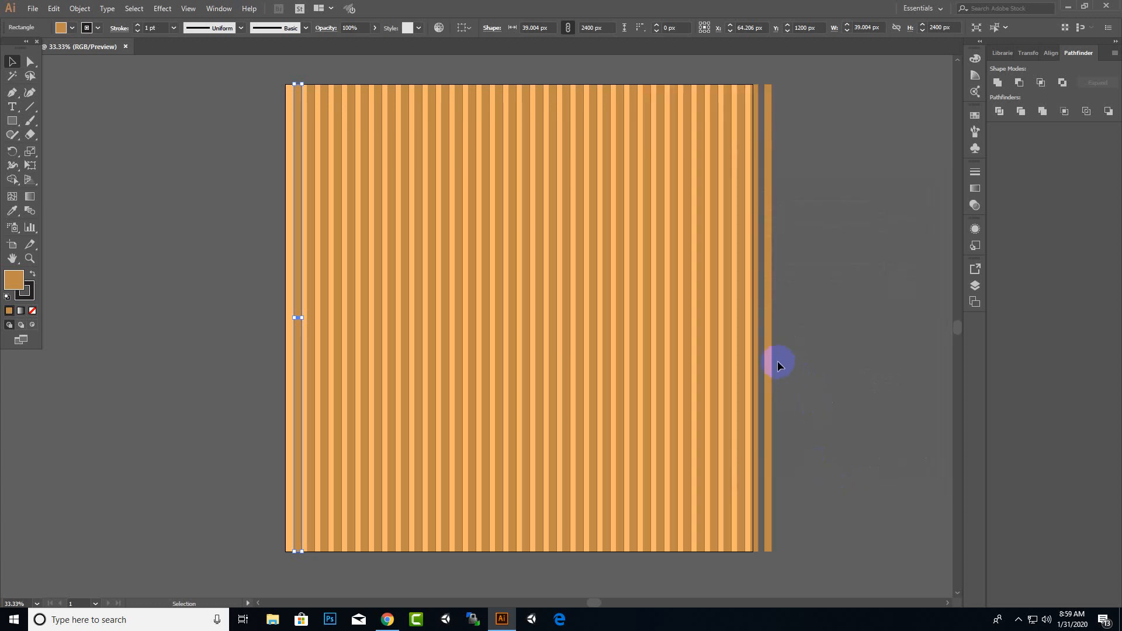
Expand the strip's appearance into separate plank shapes
{"action": "left_click", "coordinate": [164, 14]}
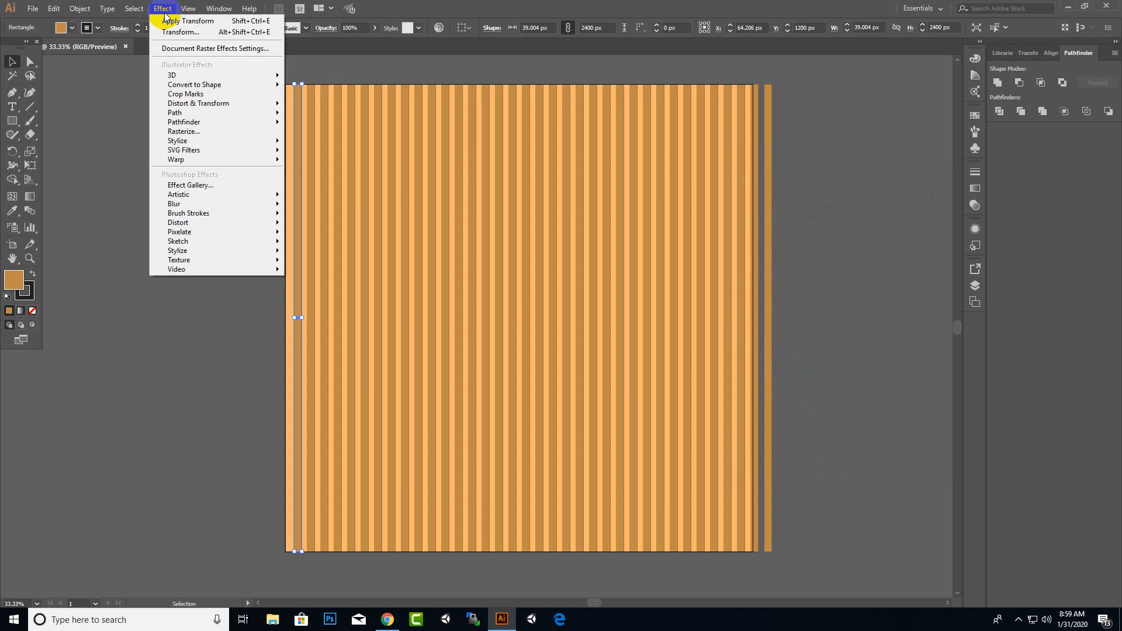
{"action": "left_click", "coordinate": [163, 9]}
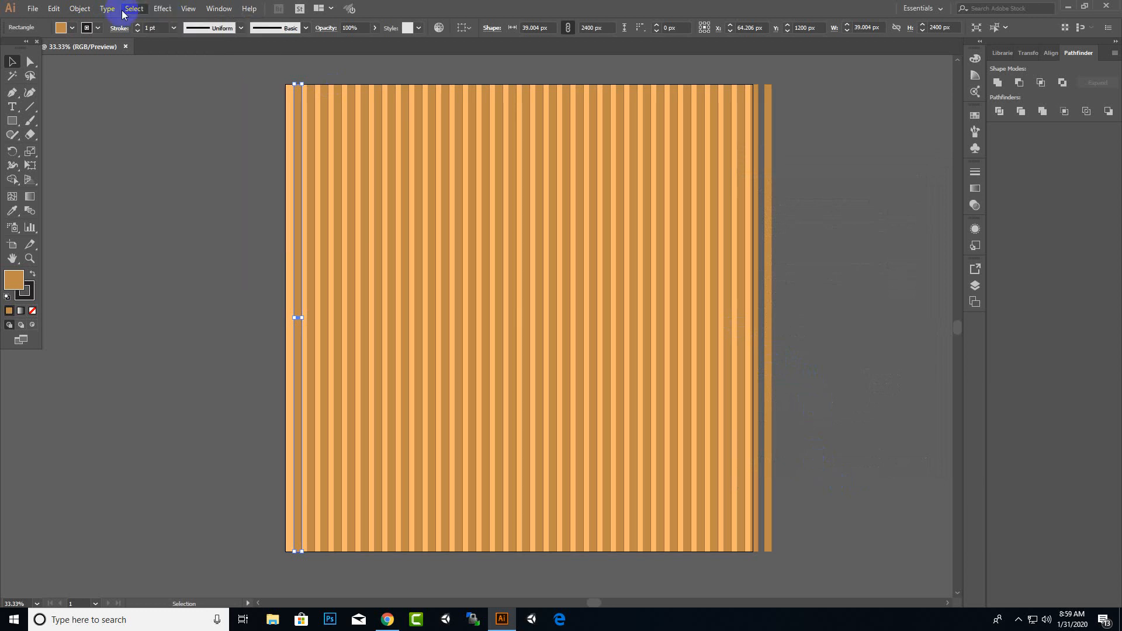
{"action": "left_click", "coordinate": [78, 10]}
{"action": "left_click", "coordinate": [113, 146]}
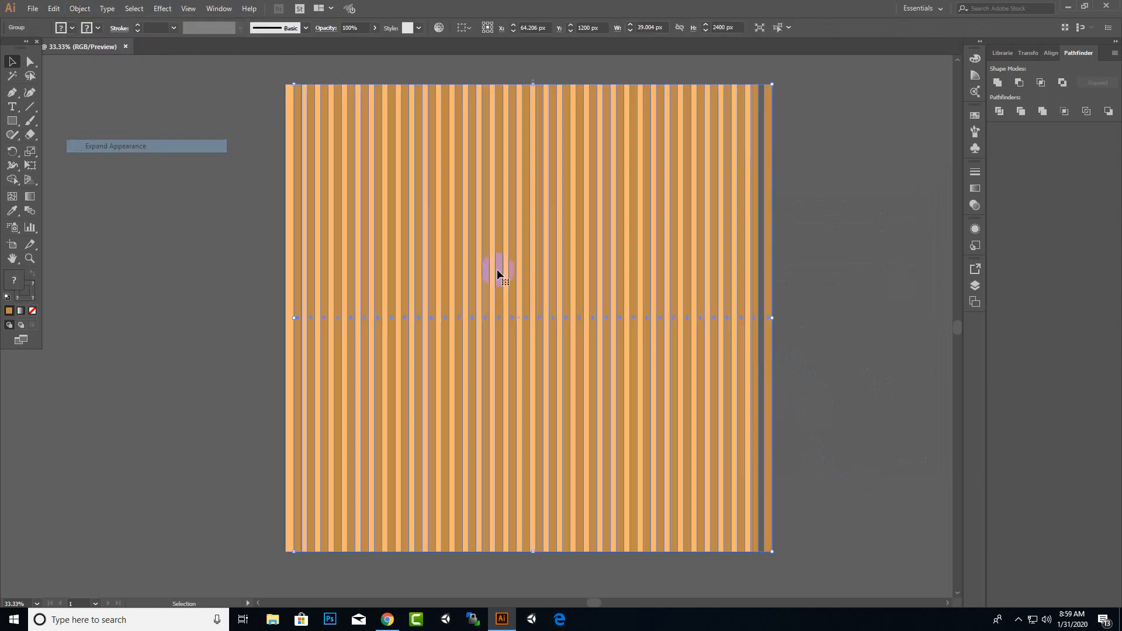
Narrow the plank group so its right edge meets the artboard's right edge
{"action": "left_click_drag", "start_coordinate": [773, 319], "coordinate": [745, 323]}
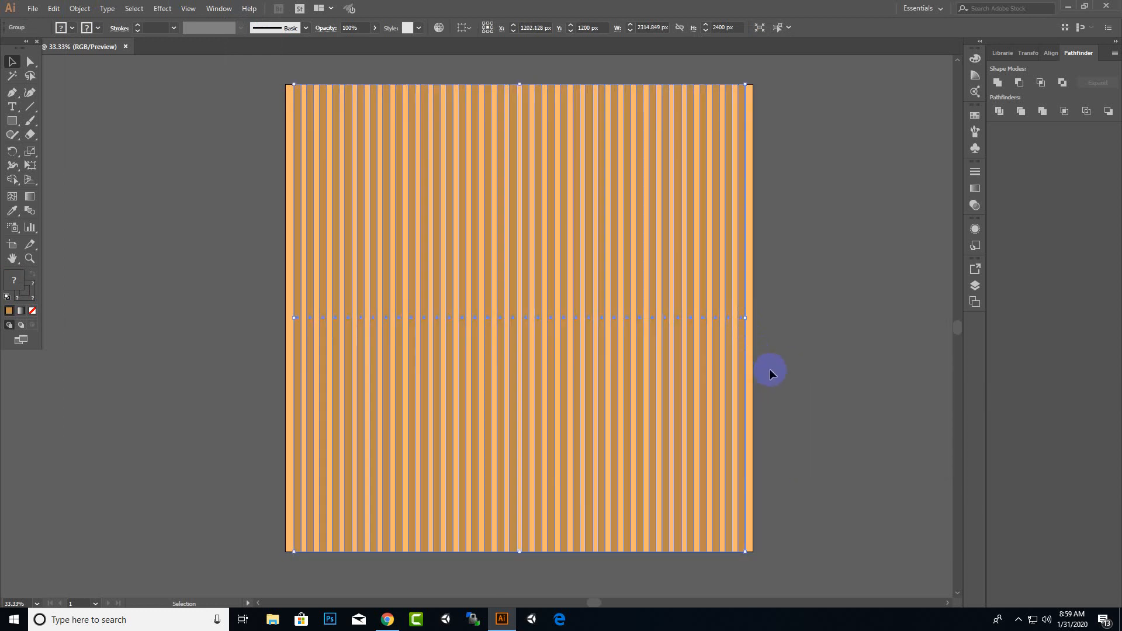
{"action": "left_click", "coordinate": [261, 232]}
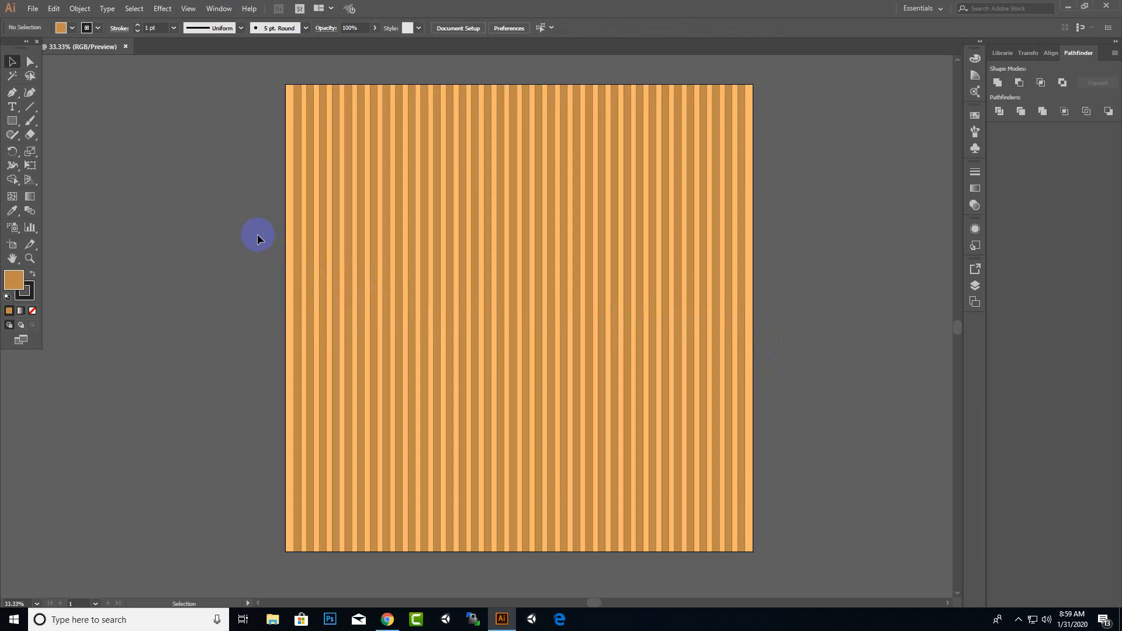
Distort the planks with the Warp tool using long vertical strokes across the whole artboard
{"action": "left_click", "coordinate": [340, 253]}
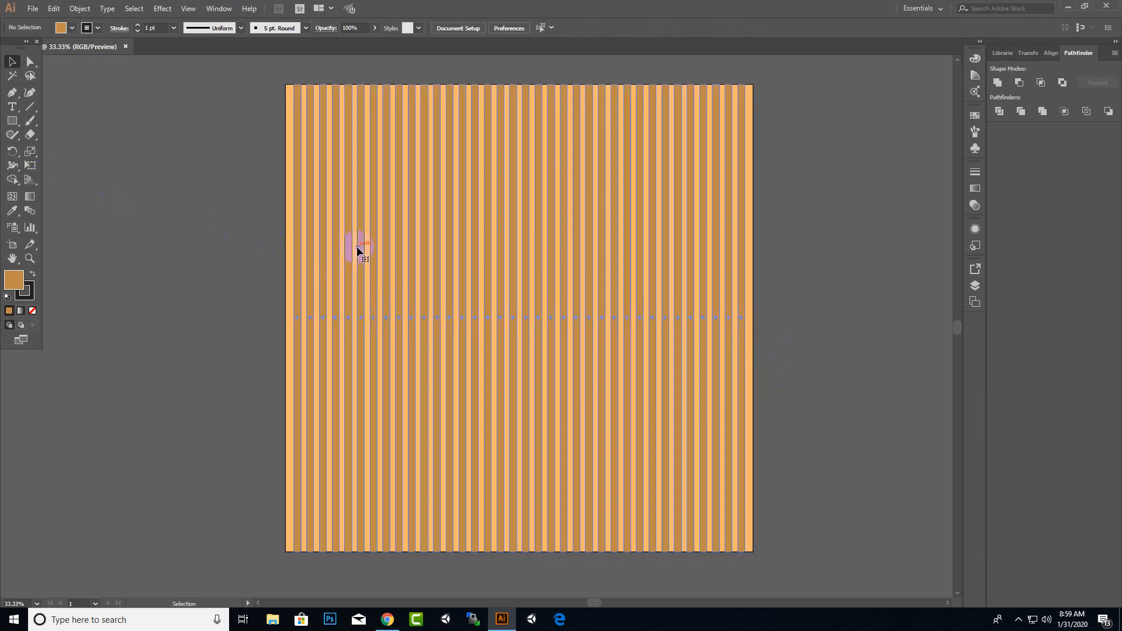
{"action": "left_click", "coordinate": [13, 179]}
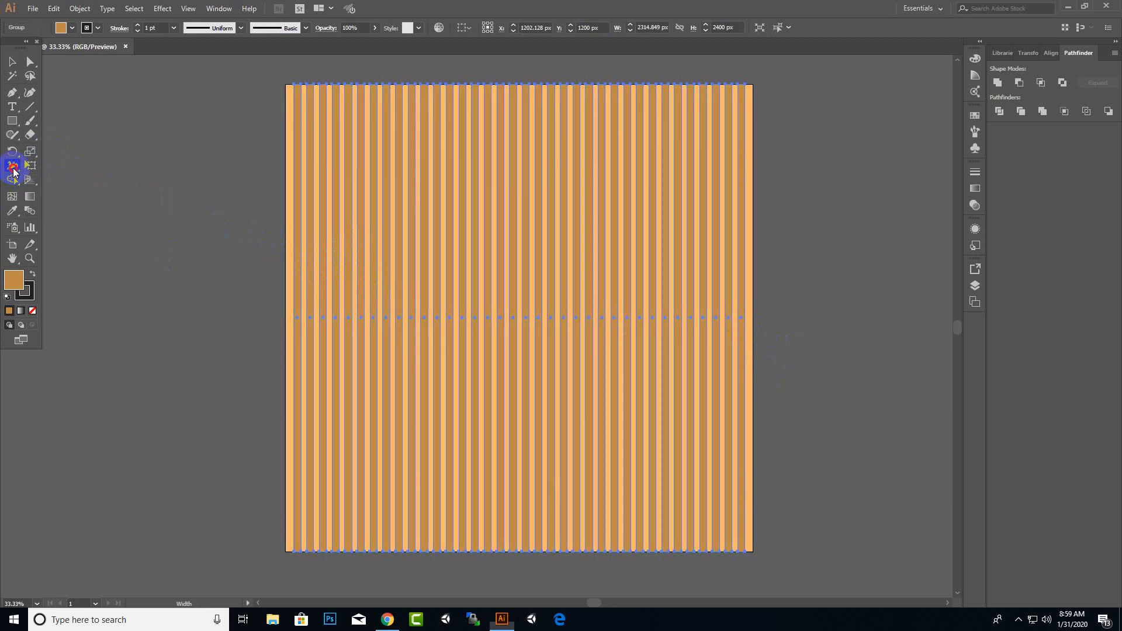
{"action": "left_click", "coordinate": [13, 166]}
{"action": "left_click", "coordinate": [71, 181]}
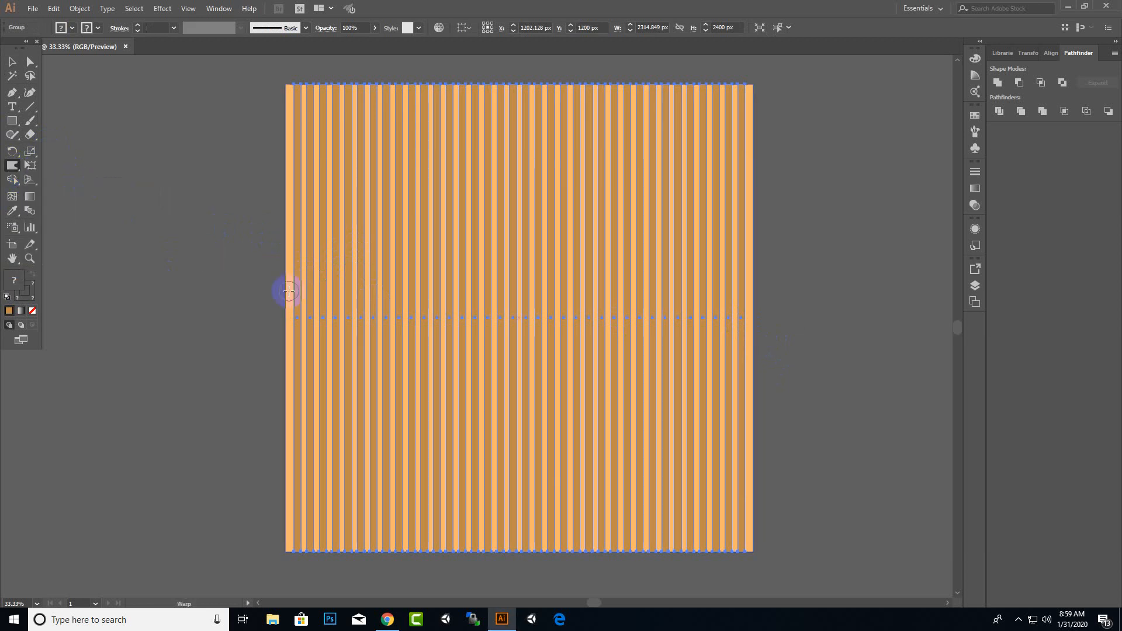
{"action": "left_click_drag", "start_coordinate": [307, 102], "coordinate": [311, 158]}
{"action": "left_click_drag", "start_coordinate": [314, 233], "coordinate": [320, 352]}
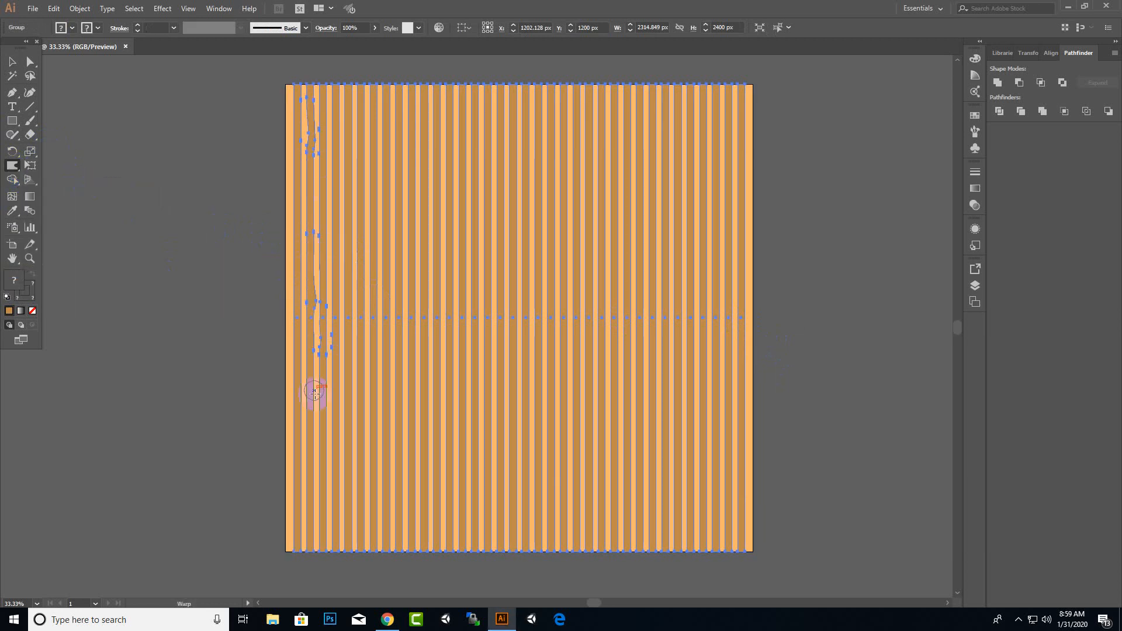
{"action": "mouse_move", "coordinate": [314, 455]}
{"action": "left_mouse_down"}
{"action": "mouse_move", "coordinate": [315, 506]}
{"action": "mouse_move", "coordinate": [377, 531]}
{"action": "mouse_move", "coordinate": [360, 89]}
{"action": "left_mouse_up"}
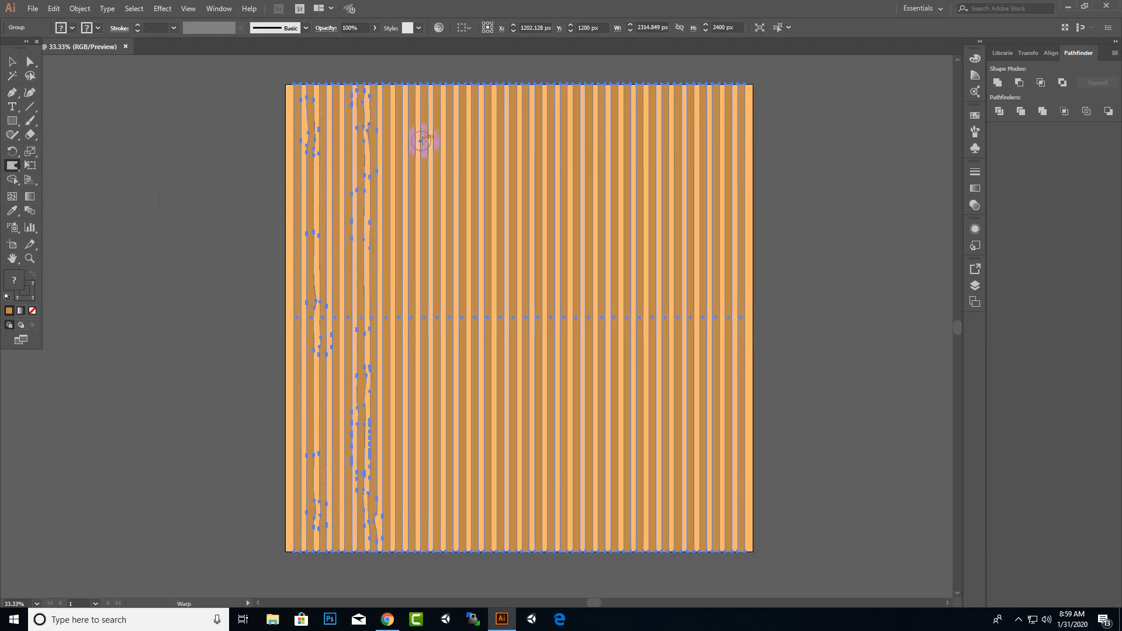
{"action": "left_click_drag", "start_coordinate": [435, 125], "coordinate": [462, 544]}
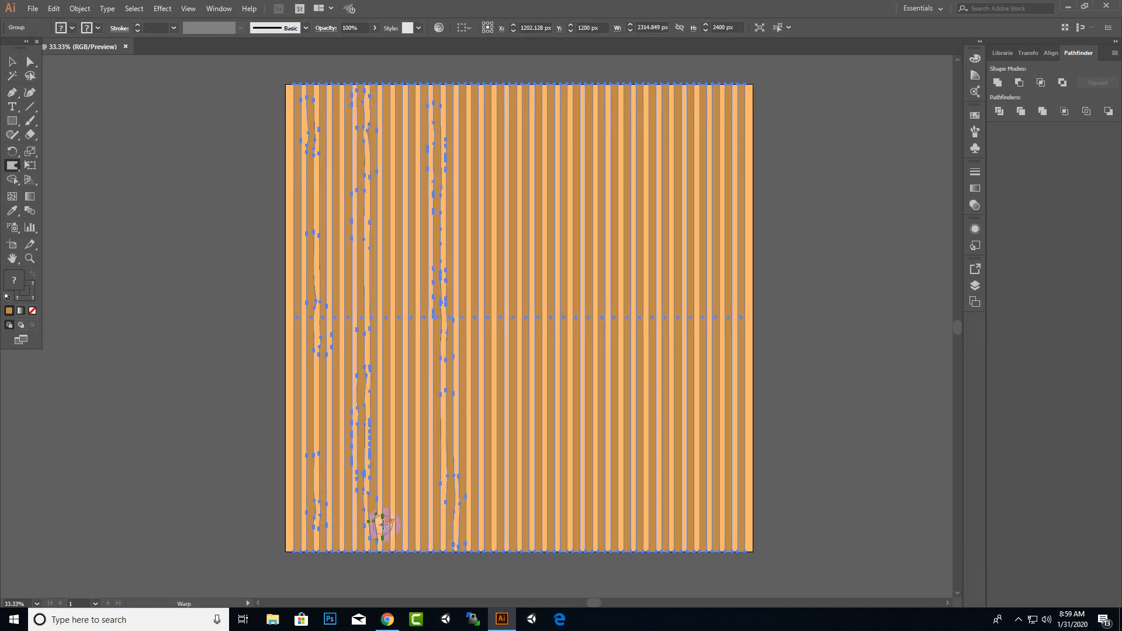
{"action": "mouse_move", "coordinate": [382, 524]}
{"action": "left_mouse_down"}
{"action": "mouse_move", "coordinate": [386, 294]}
{"action": "mouse_move", "coordinate": [402, 195]}
{"action": "left_mouse_up"}
{"action": "left_click_drag", "start_coordinate": [481, 119], "coordinate": [522, 412]}
{"action": "left_click_drag", "start_coordinate": [487, 484], "coordinate": [490, 536]}
{"action": "left_click_drag", "start_coordinate": [597, 525], "coordinate": [594, 316]}
{"action": "mouse_move", "coordinate": [573, 255]}
{"action": "left_mouse_down"}
{"action": "mouse_move", "coordinate": [565, 105]}
{"action": "mouse_move", "coordinate": [646, 388]}
{"action": "mouse_move", "coordinate": [659, 529]}
{"action": "left_mouse_up"}
{"action": "mouse_move", "coordinate": [685, 322]}
{"action": "left_mouse_down"}
{"action": "mouse_move", "coordinate": [679, 170]}
{"action": "mouse_move", "coordinate": [695, 117]}
{"action": "left_mouse_up"}
{"action": "mouse_move", "coordinate": [713, 280]}
{"action": "left_mouse_down"}
{"action": "mouse_move", "coordinate": [738, 490]}
{"action": "mouse_move", "coordinate": [732, 537]}
{"action": "left_mouse_up"}
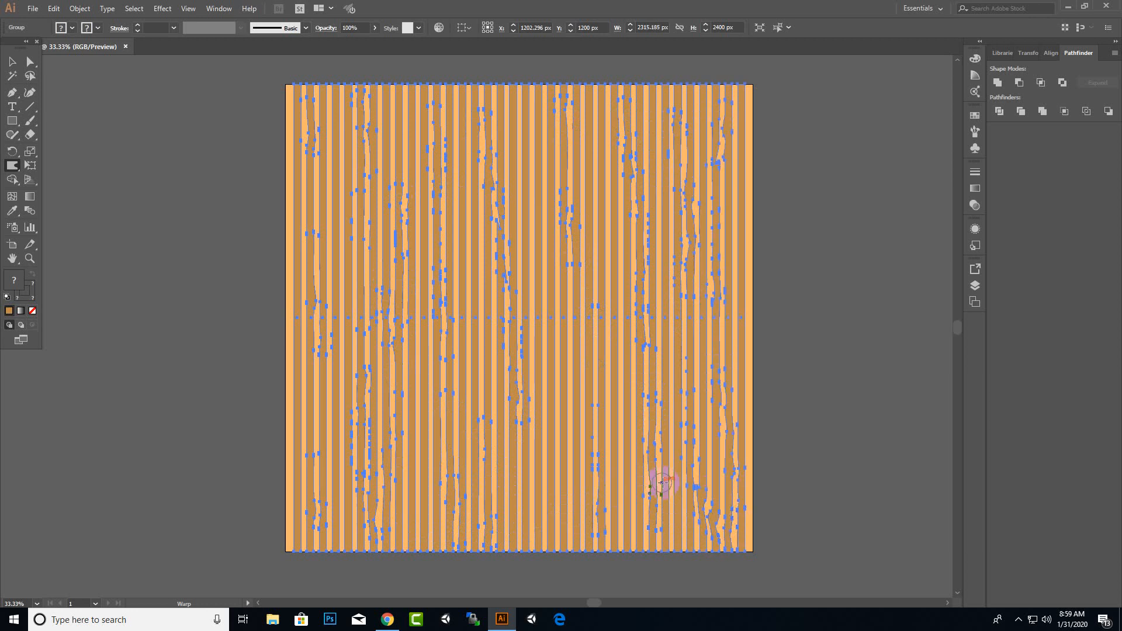
{"action": "left_click_drag", "start_coordinate": [604, 285], "coordinate": [616, 359]}
{"action": "left_click_drag", "start_coordinate": [558, 327], "coordinate": [558, 333]}
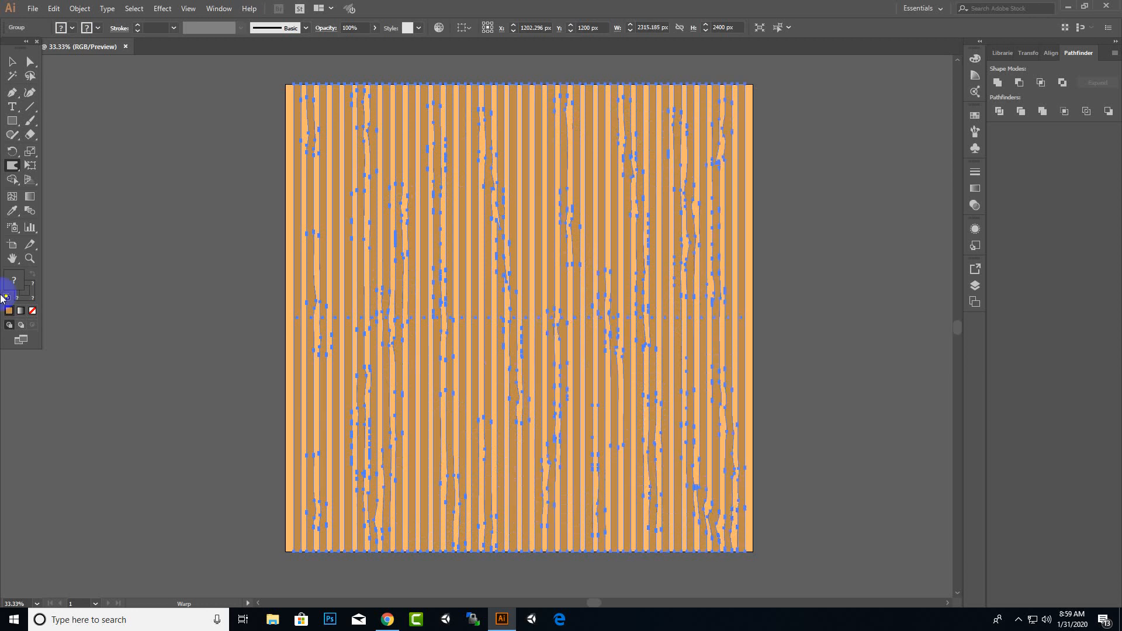
Switch to the Twirl tool and twirl the planks with horizontal strokes near the top
{"action": "left_click_drag", "start_coordinate": [12, 169], "coordinate": [57, 194]}
{"action": "mouse_move", "coordinate": [337, 136]}
{"action": "left_mouse_down"}
{"action": "mouse_move", "coordinate": [348, 302]}
{"action": "mouse_move", "coordinate": [331, 425]}
{"action": "mouse_move", "coordinate": [338, 531]}
{"action": "mouse_move", "coordinate": [340, 451]}
{"action": "mouse_move", "coordinate": [393, 474]}
{"action": "mouse_move", "coordinate": [412, 525]}
{"action": "mouse_move", "coordinate": [410, 149]}
{"action": "mouse_move", "coordinate": [420, 121]}
{"action": "mouse_move", "coordinate": [469, 130]}
{"action": "mouse_move", "coordinate": [480, 382]}
{"action": "mouse_move", "coordinate": [472, 402]}
{"action": "mouse_move", "coordinate": [453, 405]}
{"action": "mouse_move", "coordinate": [455, 518]}
{"action": "mouse_move", "coordinate": [543, 527]}
{"action": "mouse_move", "coordinate": [525, 443]}
{"action": "mouse_move", "coordinate": [529, 256]}
{"action": "mouse_move", "coordinate": [518, 139]}
{"action": "left_mouse_up"}
{"action": "mouse_move", "coordinate": [586, 145]}
{"action": "left_mouse_down"}
{"action": "mouse_move", "coordinate": [619, 373]}
{"action": "mouse_move", "coordinate": [605, 412]}
{"action": "mouse_move", "coordinate": [603, 517]}
{"action": "mouse_move", "coordinate": [643, 493]}
{"action": "mouse_move", "coordinate": [661, 520]}
{"action": "mouse_move", "coordinate": [657, 236]}
{"action": "mouse_move", "coordinate": [683, 216]}
{"action": "mouse_move", "coordinate": [687, 167]}
{"action": "mouse_move", "coordinate": [693, 275]}
{"action": "mouse_move", "coordinate": [730, 184]}
{"action": "mouse_move", "coordinate": [738, 227]}
{"action": "mouse_move", "coordinate": [728, 423]}
{"action": "mouse_move", "coordinate": [708, 503]}
{"action": "mouse_move", "coordinate": [733, 501]}
{"action": "mouse_move", "coordinate": [711, 85]}
{"action": "mouse_move", "coordinate": [691, 169]}
{"action": "left_mouse_up"}
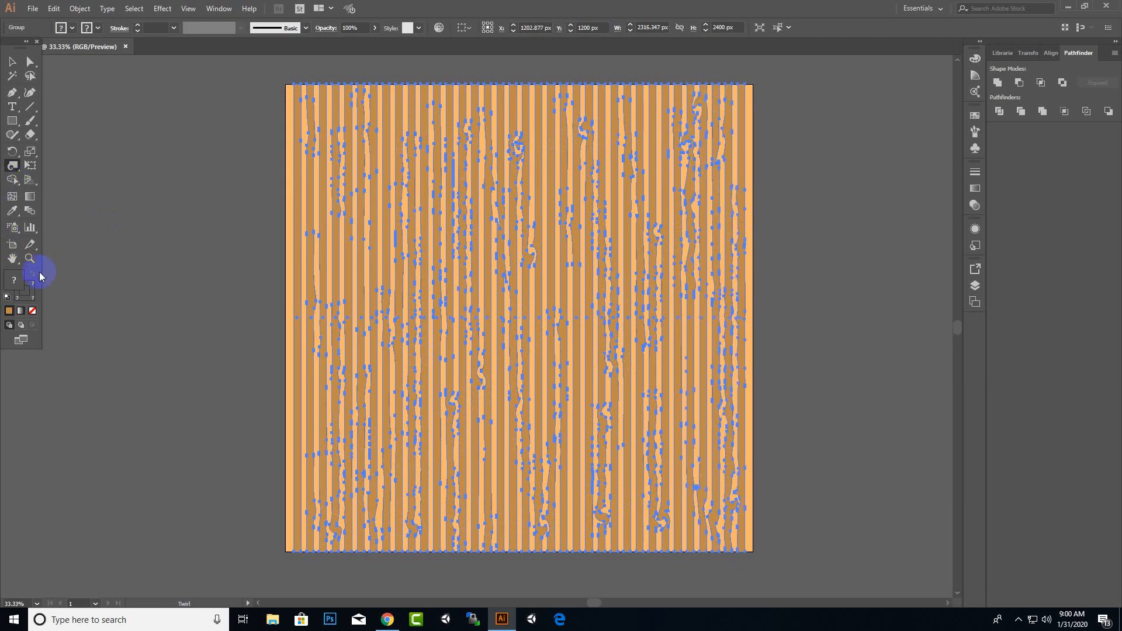
Switch to the Pucker tool and pucker planks on the left and lower right
{"action": "left_click_drag", "start_coordinate": [11, 176], "coordinate": [57, 208]}
{"action": "mouse_move", "coordinate": [366, 222]}
{"action": "left_mouse_down"}
{"action": "mouse_move", "coordinate": [375, 195]}
{"action": "mouse_move", "coordinate": [368, 381]}
{"action": "mouse_move", "coordinate": [358, 321]}
{"action": "mouse_move", "coordinate": [367, 419]}
{"action": "left_mouse_up"}
{"action": "mouse_move", "coordinate": [544, 501]}
{"action": "left_mouse_down"}
{"action": "mouse_move", "coordinate": [597, 494]}
{"action": "mouse_move", "coordinate": [593, 294]}
{"action": "mouse_move", "coordinate": [573, 245]}
{"action": "mouse_move", "coordinate": [571, 183]}
{"action": "mouse_move", "coordinate": [663, 116]}
{"action": "mouse_move", "coordinate": [686, 232]}
{"action": "mouse_move", "coordinate": [663, 439]}
{"action": "mouse_move", "coordinate": [676, 420]}
{"action": "mouse_move", "coordinate": [677, 457]}
{"action": "left_mouse_up"}
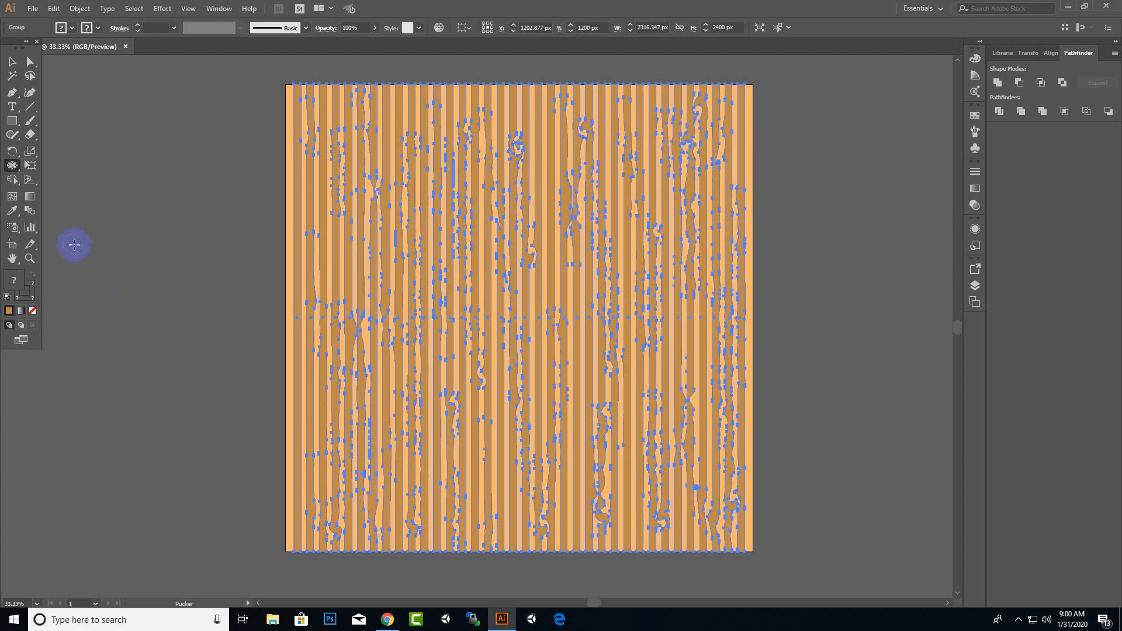
Switch to the Crystallize tool and add jagged edges with vertical strokes along several planks
{"action": "left_click_drag", "start_coordinate": [14, 169], "coordinate": [70, 250]}
{"action": "left_click_drag", "start_coordinate": [298, 118], "coordinate": [299, 341]}
{"action": "left_click_drag", "start_coordinate": [299, 398], "coordinate": [303, 524]}
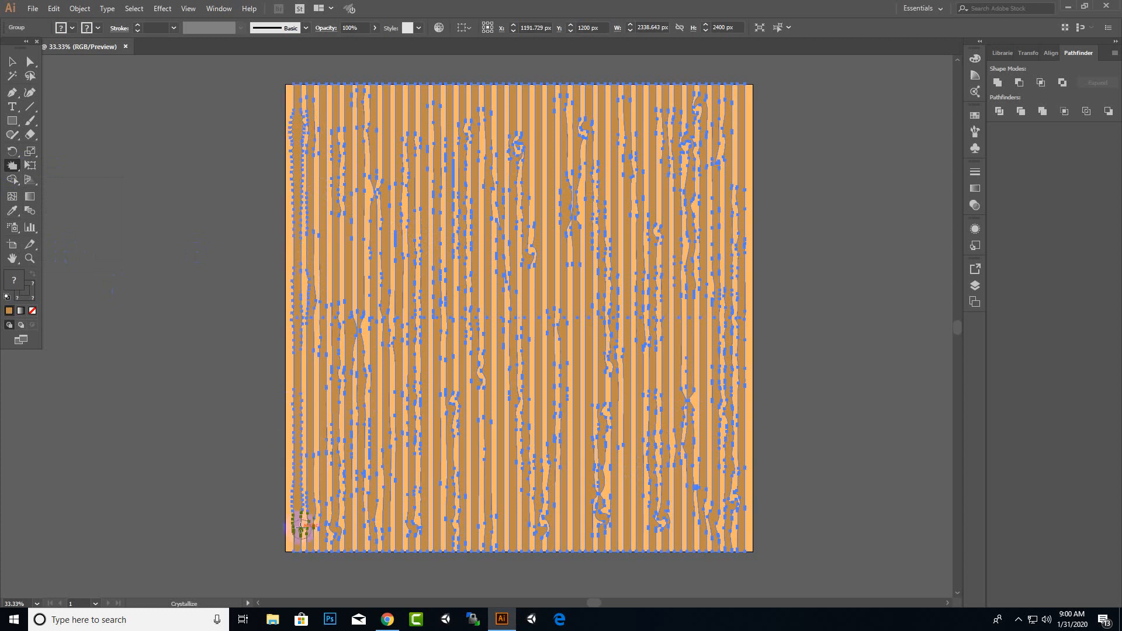
{"action": "mouse_move", "coordinate": [461, 529]}
{"action": "left_mouse_down"}
{"action": "mouse_move", "coordinate": [440, 518]}
{"action": "mouse_move", "coordinate": [433, 339]}
{"action": "mouse_move", "coordinate": [447, 124]}
{"action": "left_mouse_up"}
{"action": "mouse_move", "coordinate": [541, 143]}
{"action": "left_mouse_down"}
{"action": "mouse_move", "coordinate": [562, 366]}
{"action": "mouse_move", "coordinate": [530, 396]}
{"action": "mouse_move", "coordinate": [598, 496]}
{"action": "mouse_move", "coordinate": [627, 506]}
{"action": "mouse_move", "coordinate": [639, 222]}
{"action": "mouse_move", "coordinate": [628, 127]}
{"action": "mouse_move", "coordinate": [706, 125]}
{"action": "mouse_move", "coordinate": [733, 156]}
{"action": "mouse_move", "coordinate": [726, 289]}
{"action": "mouse_move", "coordinate": [741, 239]}
{"action": "mouse_move", "coordinate": [728, 360]}
{"action": "mouse_move", "coordinate": [698, 371]}
{"action": "left_mouse_up"}
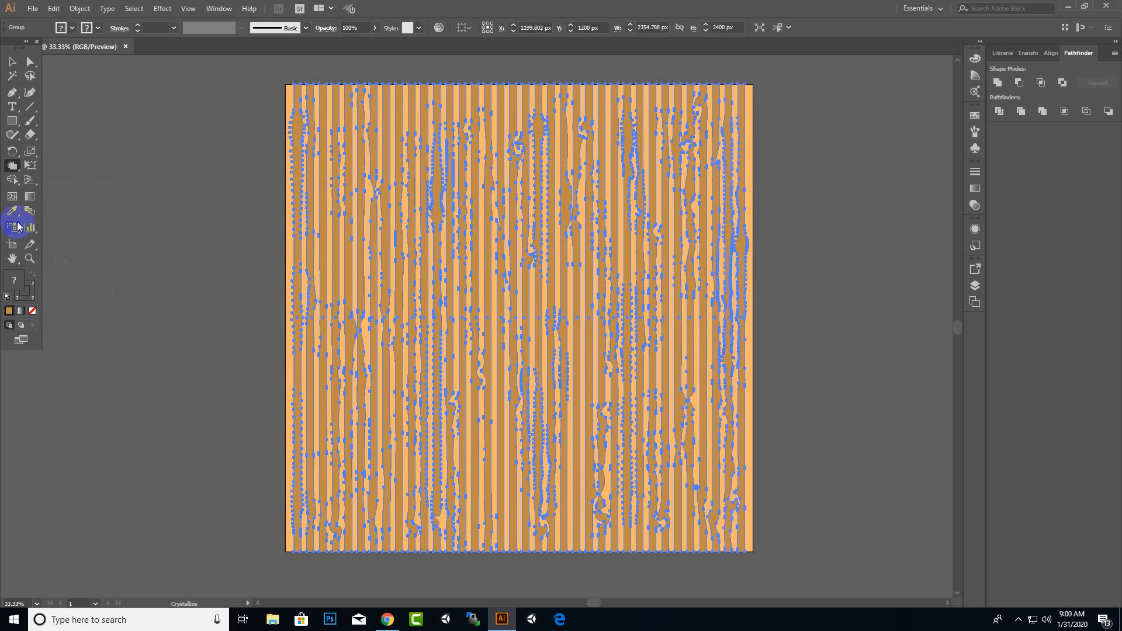
Distort more planks with another liquify tool using diagonal strokes across the artboard
{"action": "left_click_drag", "start_coordinate": [16, 168], "coordinate": [81, 259]}
{"action": "left_click", "coordinate": [326, 148]}
{"action": "mouse_move", "coordinate": [326, 148]}
{"action": "left_mouse_down"}
{"action": "mouse_move", "coordinate": [295, 336]}
{"action": "mouse_move", "coordinate": [319, 245]}
{"action": "mouse_move", "coordinate": [336, 396]}
{"action": "mouse_move", "coordinate": [318, 439]}
{"action": "mouse_move", "coordinate": [319, 411]}
{"action": "mouse_move", "coordinate": [334, 528]}
{"action": "mouse_move", "coordinate": [316, 541]}
{"action": "mouse_move", "coordinate": [319, 479]}
{"action": "mouse_move", "coordinate": [380, 529]}
{"action": "mouse_move", "coordinate": [384, 117]}
{"action": "mouse_move", "coordinate": [400, 122]}
{"action": "mouse_move", "coordinate": [401, 109]}
{"action": "mouse_move", "coordinate": [396, 152]}
{"action": "mouse_move", "coordinate": [421, 338]}
{"action": "mouse_move", "coordinate": [408, 291]}
{"action": "mouse_move", "coordinate": [474, 410]}
{"action": "mouse_move", "coordinate": [478, 520]}
{"action": "left_mouse_up"}
{"action": "mouse_move", "coordinate": [488, 174]}
{"action": "left_mouse_down"}
{"action": "mouse_move", "coordinate": [485, 120]}
{"action": "mouse_move", "coordinate": [491, 228]}
{"action": "mouse_move", "coordinate": [525, 337]}
{"action": "mouse_move", "coordinate": [555, 248]}
{"action": "mouse_move", "coordinate": [570, 344]}
{"action": "mouse_move", "coordinate": [561, 462]}
{"action": "mouse_move", "coordinate": [594, 248]}
{"action": "mouse_move", "coordinate": [594, 451]}
{"action": "mouse_move", "coordinate": [617, 433]}
{"action": "left_mouse_up"}
{"action": "mouse_move", "coordinate": [679, 219]}
{"action": "left_mouse_down"}
{"action": "mouse_move", "coordinate": [666, 126]}
{"action": "mouse_move", "coordinate": [668, 417]}
{"action": "mouse_move", "coordinate": [686, 465]}
{"action": "mouse_move", "coordinate": [669, 526]}
{"action": "mouse_move", "coordinate": [686, 362]}
{"action": "mouse_move", "coordinate": [745, 451]}
{"action": "mouse_move", "coordinate": [704, 310]}
{"action": "left_mouse_up"}
{"action": "left_click", "coordinate": [156, 195]}
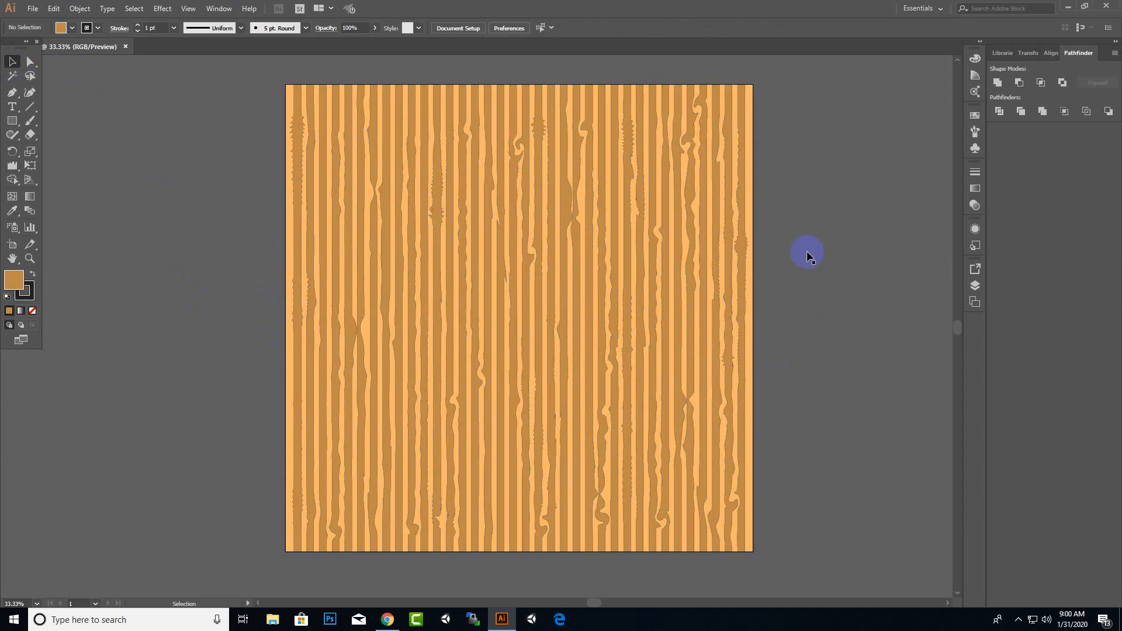
Set the plank group's opacity to 50%
{"action": "left_click", "coordinate": [395, 380]}
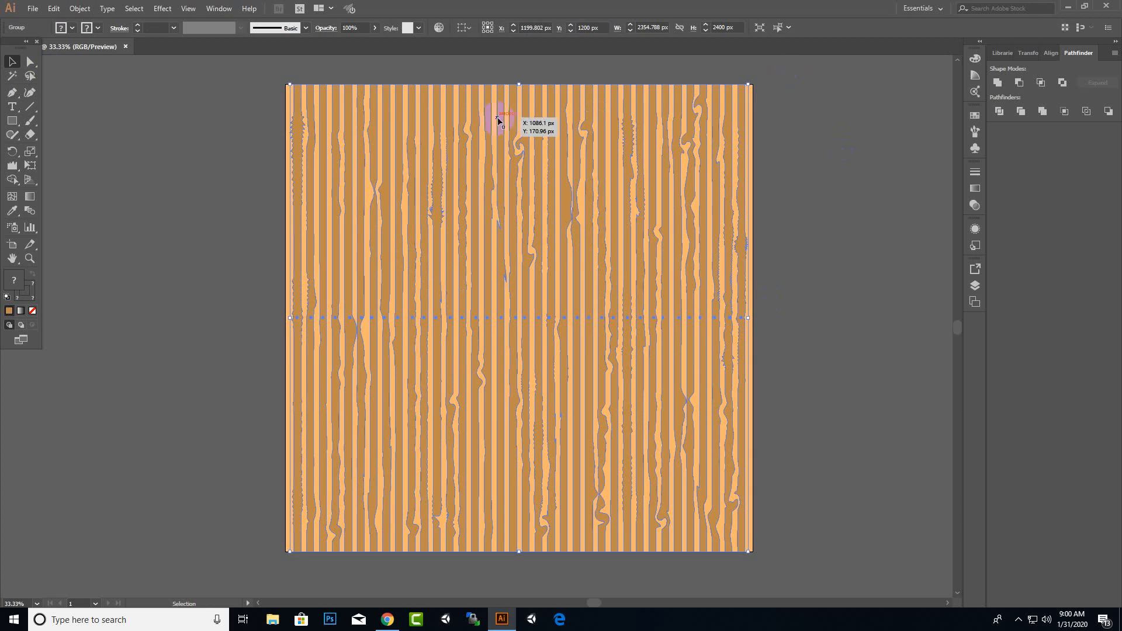
{"action": "left_click", "coordinate": [375, 27]}
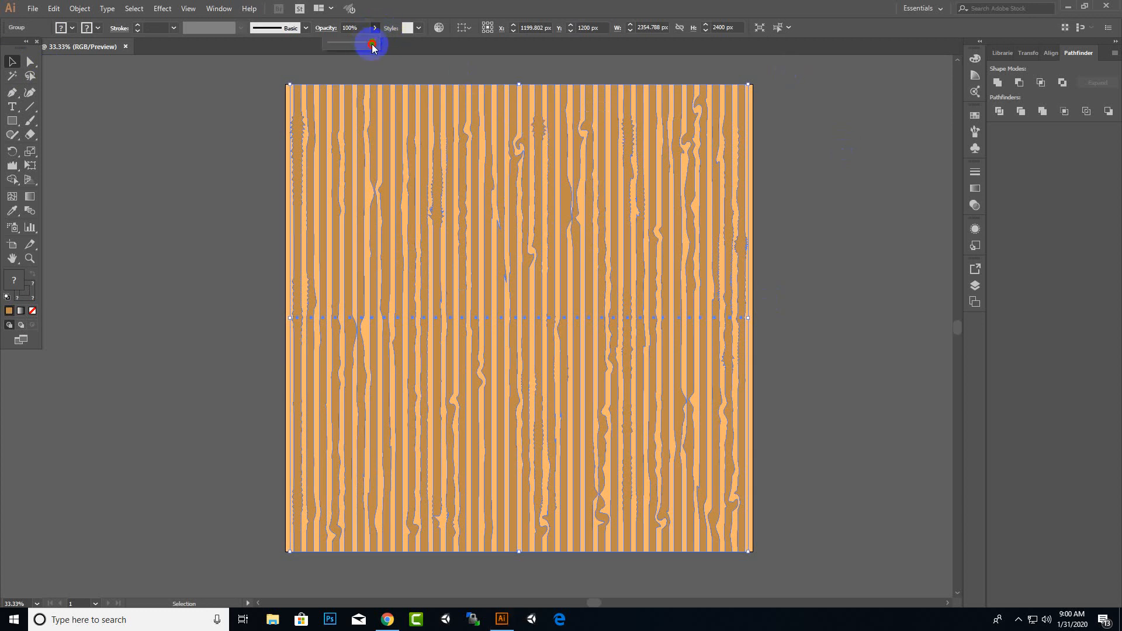
{"action": "left_click_drag", "start_coordinate": [371, 43], "coordinate": [351, 48]}
{"action": "left_click", "coordinate": [456, 64]}
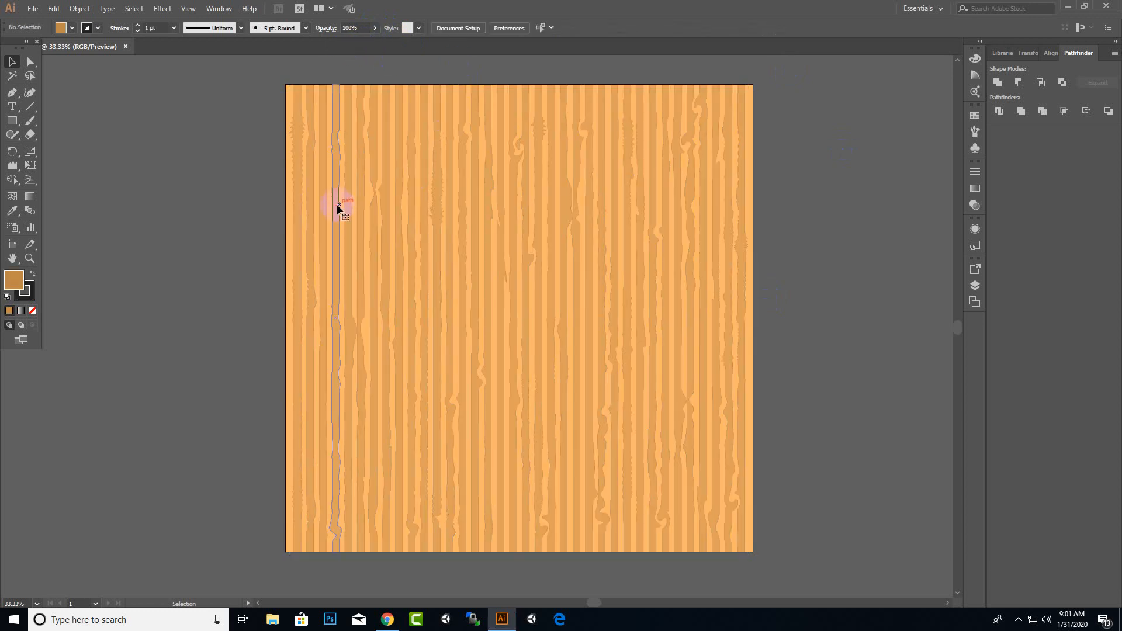
Select the plank group, apply a gradient fill, and set the gradient's left stop colour to #966F33
{"action": "left_click", "coordinate": [337, 205]}
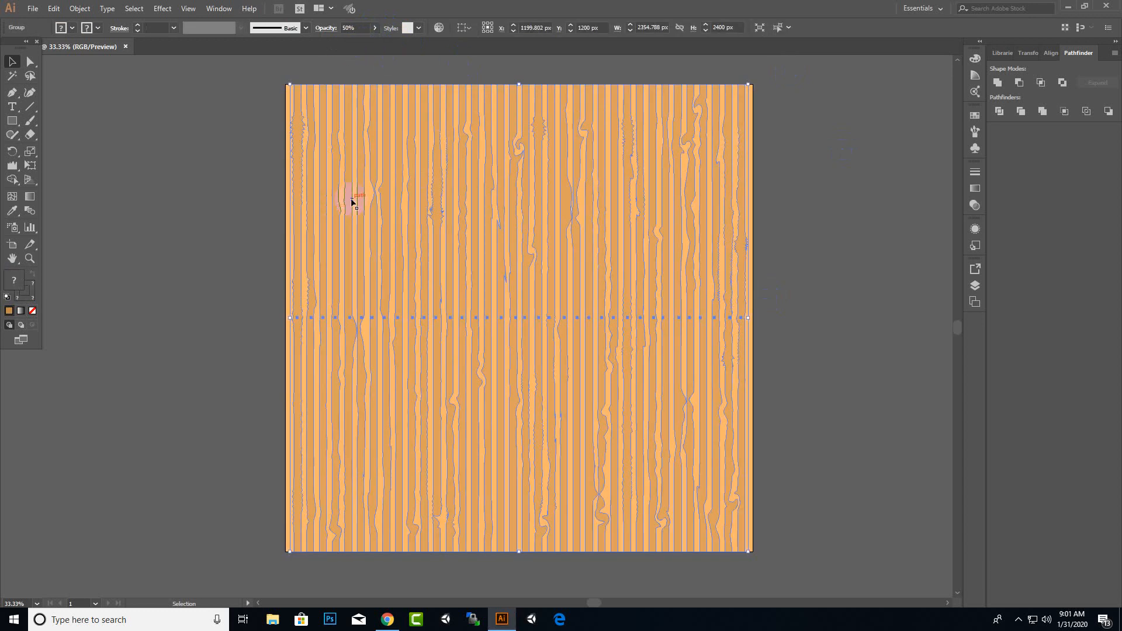
{"action": "left_click", "coordinate": [20, 310]}
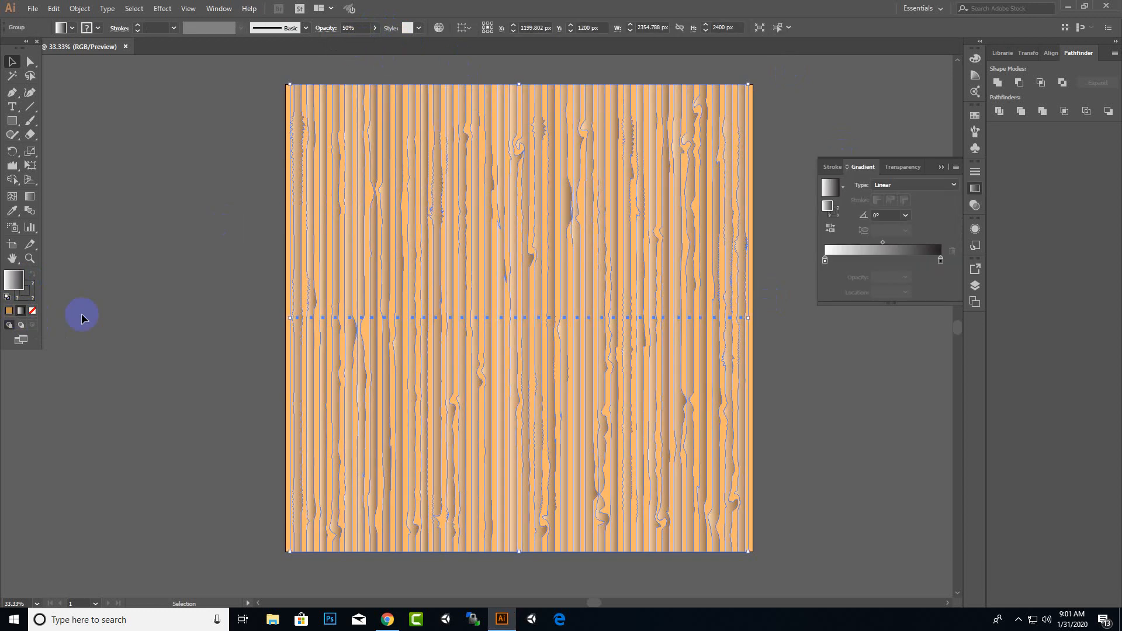
{"action": "double_click", "coordinate": [825, 259]}
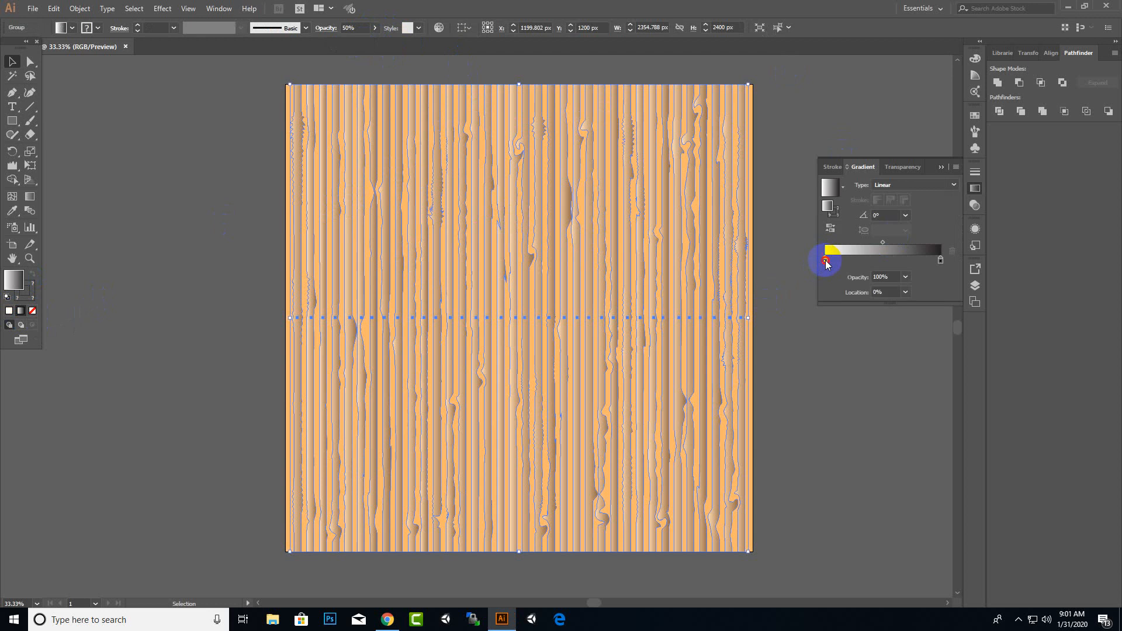
{"action": "double_click", "coordinate": [13, 279]}
{"action": "type", "text": "#966F33"}
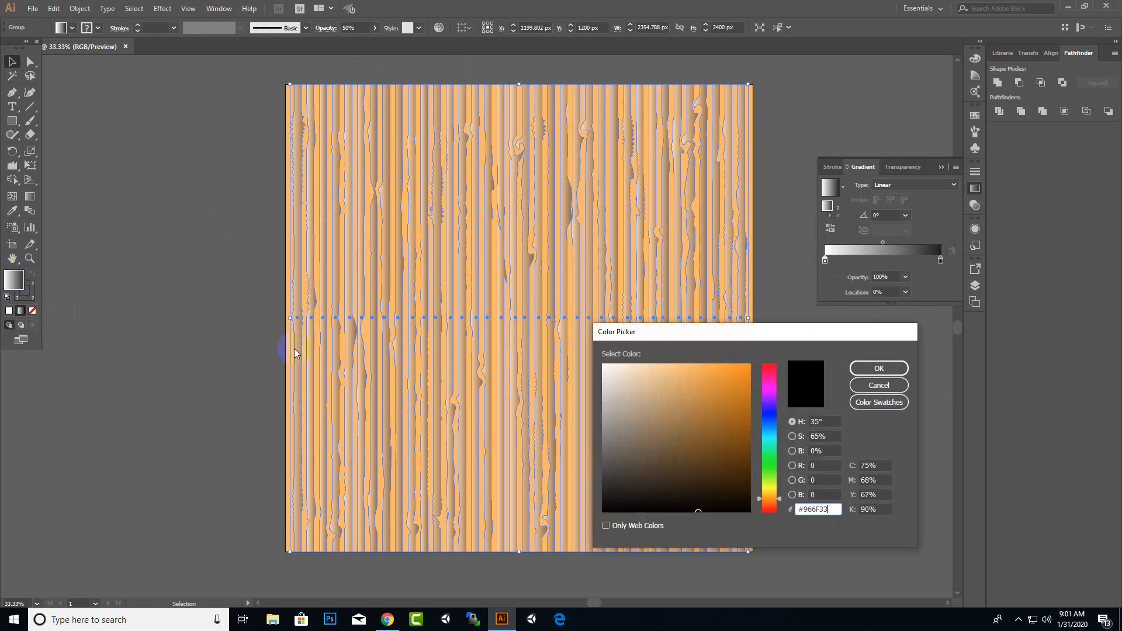
{"action": "left_click", "coordinate": [880, 369]}
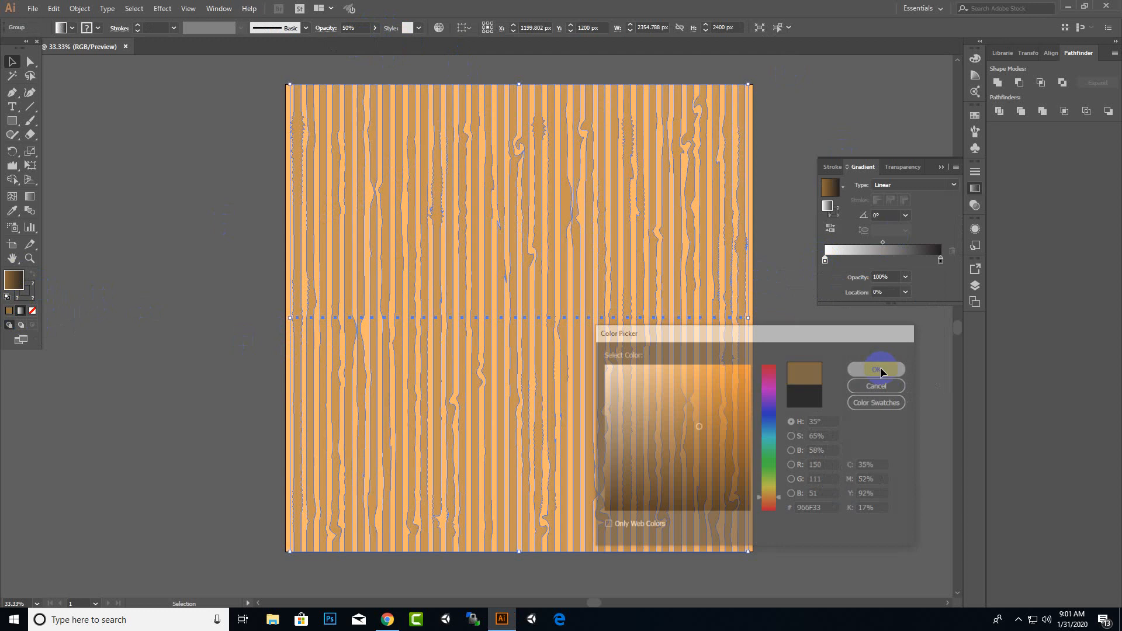
Set the gradient's right stop colour to an orange of #FF9E1D and close the gradient panel
{"action": "left_click", "coordinate": [940, 261]}
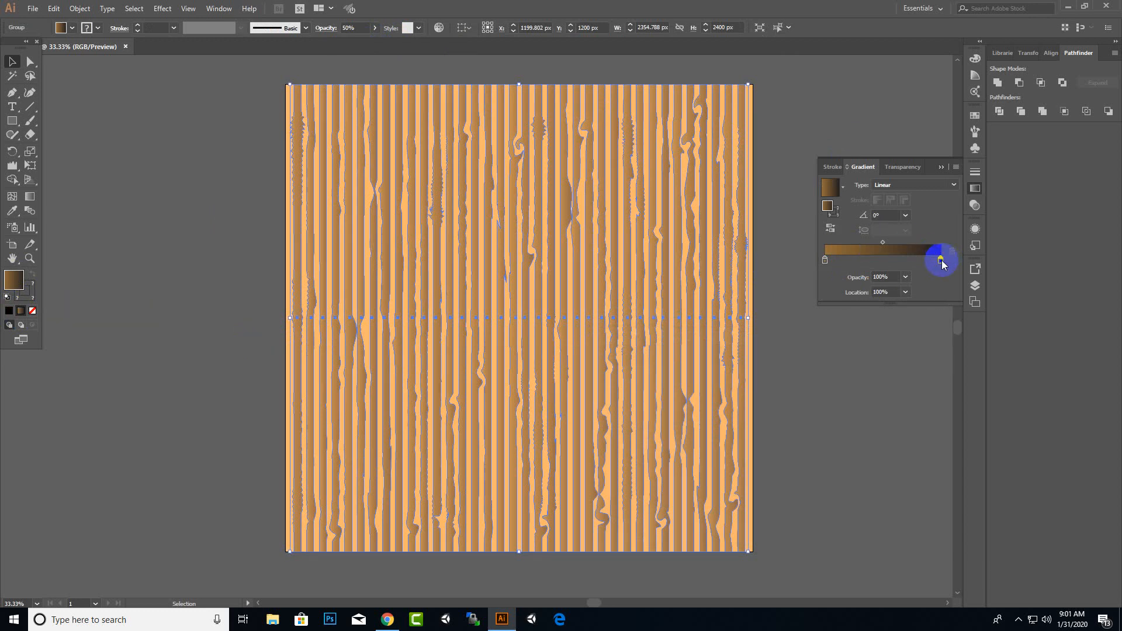
{"action": "double_click", "coordinate": [15, 280]}
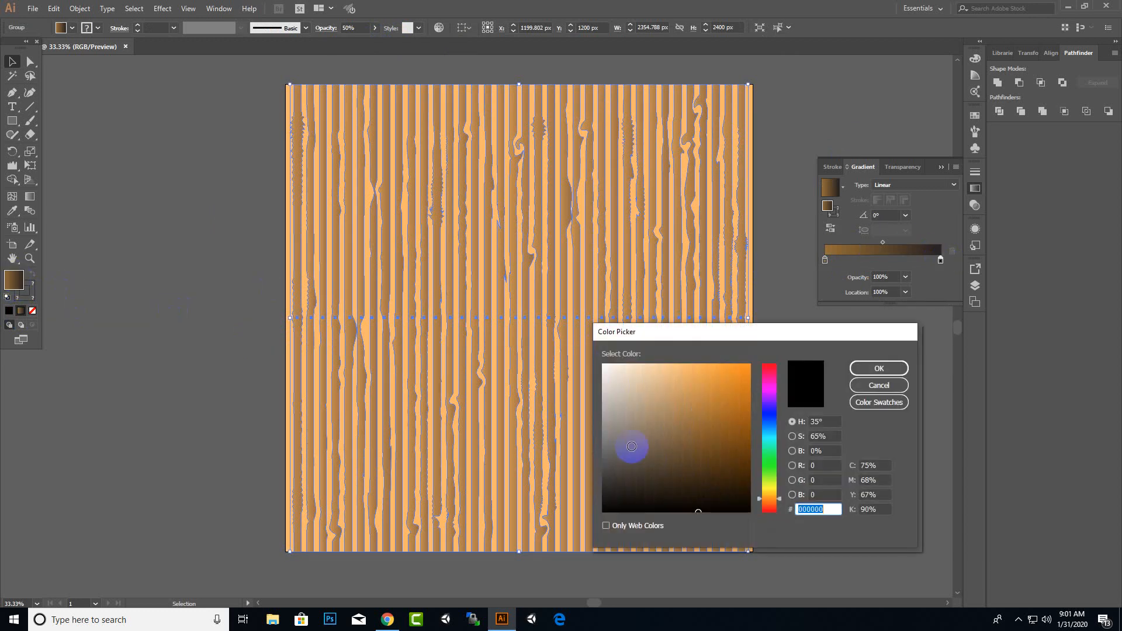
{"action": "type", "text": "#966F33"}
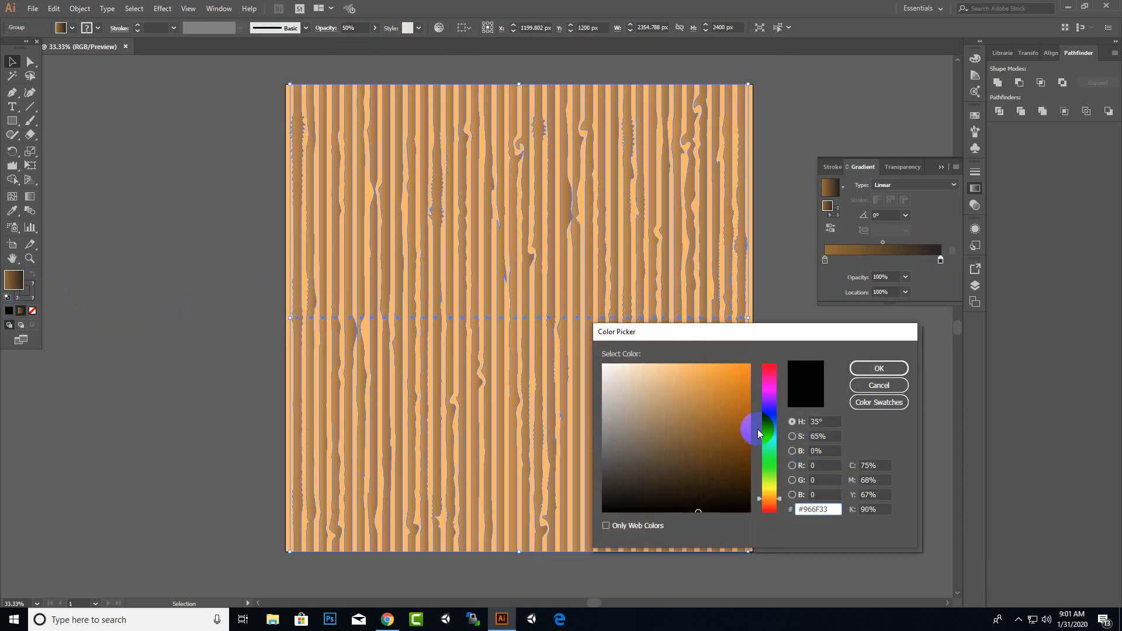
{"action": "left_click_drag", "start_coordinate": [707, 496], "coordinate": [736, 362]}
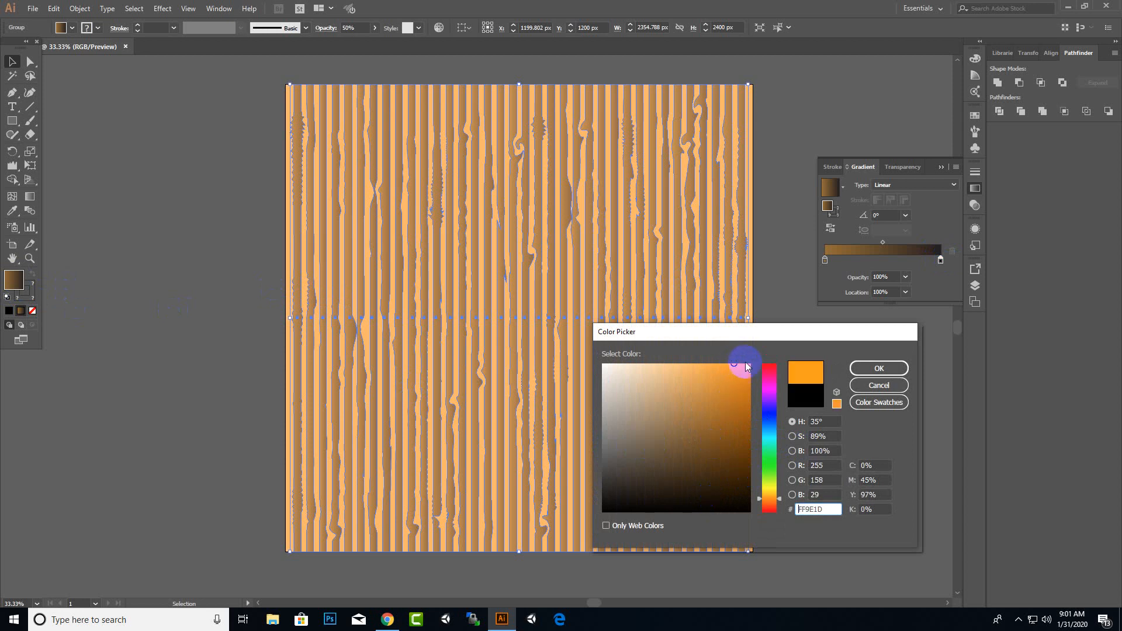
{"action": "left_click", "coordinate": [879, 368]}
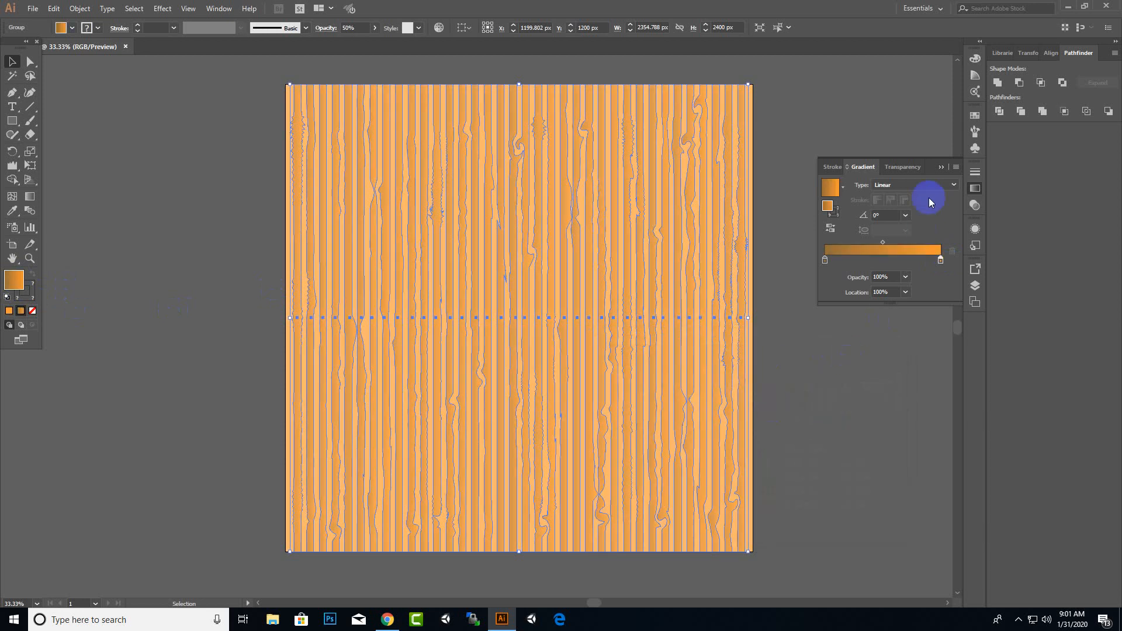
{"action": "left_click", "coordinate": [940, 167]}
{"action": "left_click", "coordinate": [846, 219]}
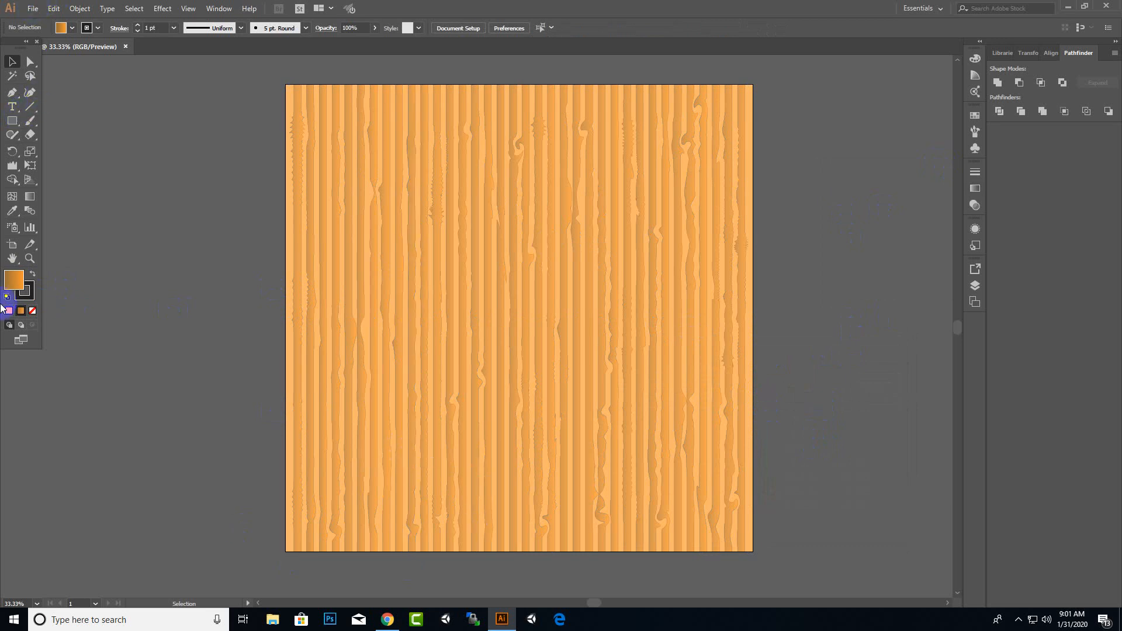
Set the stroke to none and remove the stroke from the background rectangle
{"action": "left_click", "coordinate": [25, 290]}
{"action": "left_click", "coordinate": [32, 310]}
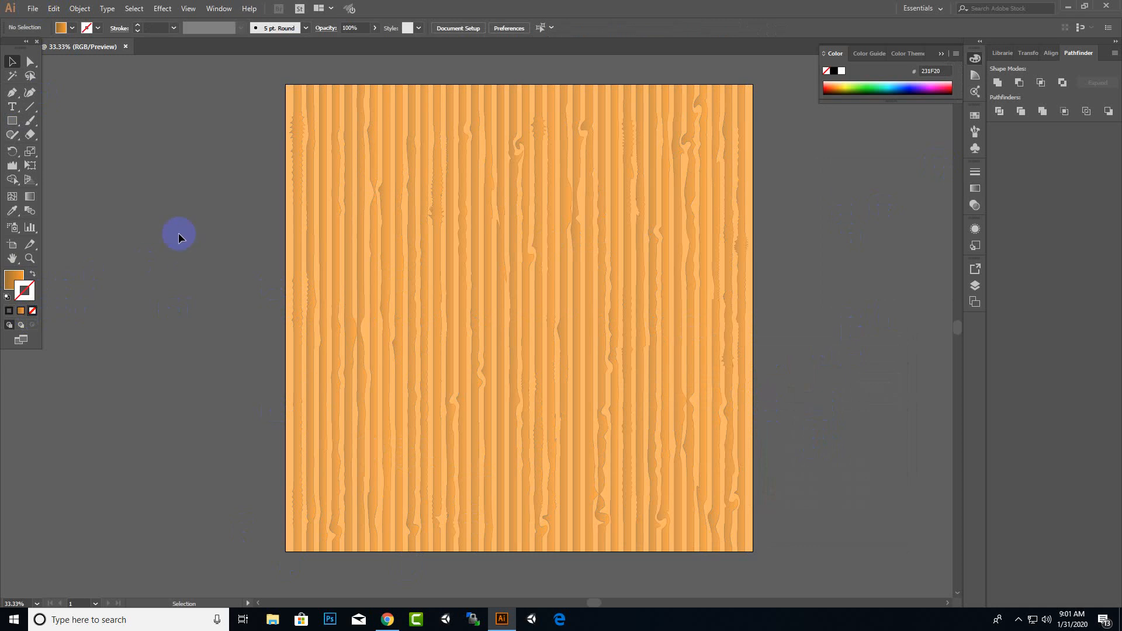
{"action": "left_click", "coordinate": [287, 228]}
{"action": "left_click", "coordinate": [32, 311]}
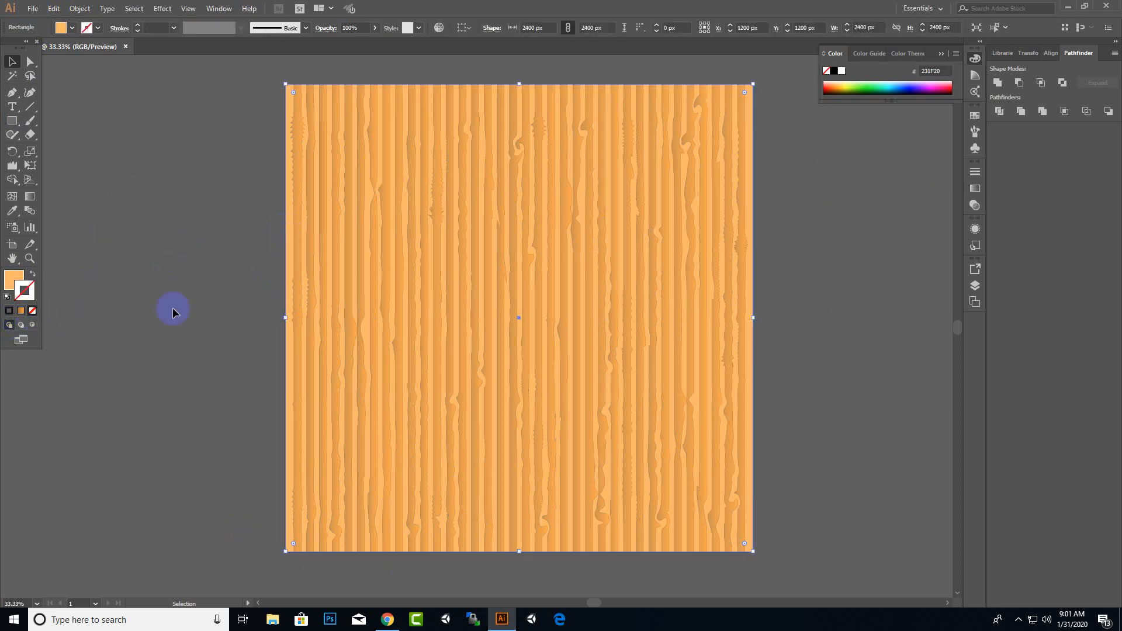
{"action": "left_click", "coordinate": [174, 311]}
Save the document as an Illustrator EPS file named woodtexturerealistic in the GameUI folder
{"action": "left_click", "coordinate": [33, 8]}
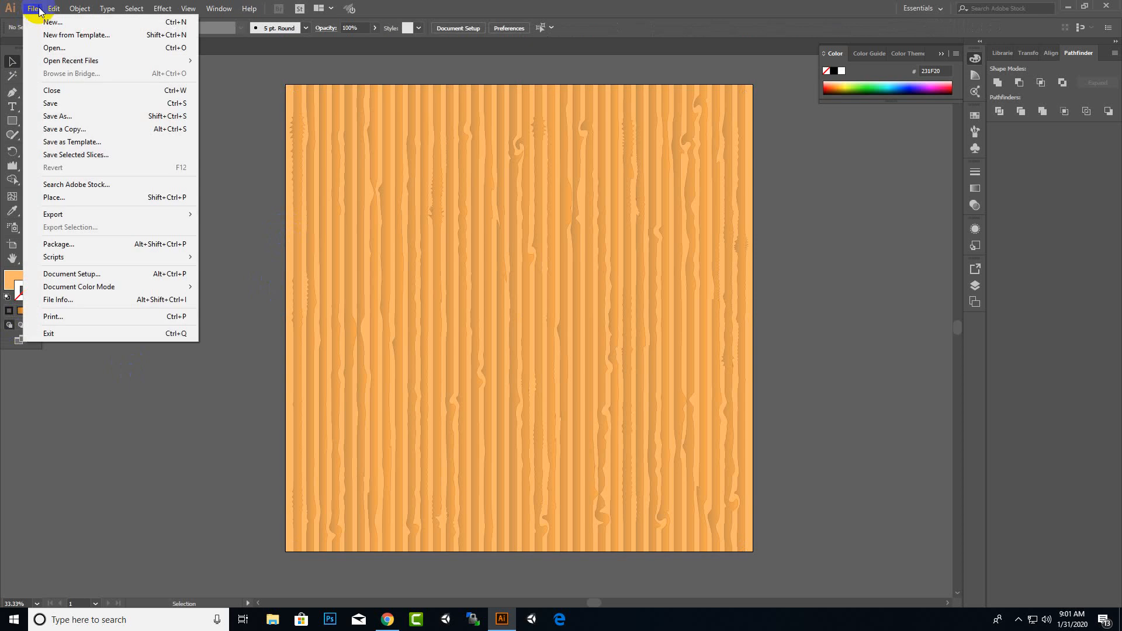
{"action": "left_click", "coordinate": [76, 117]}
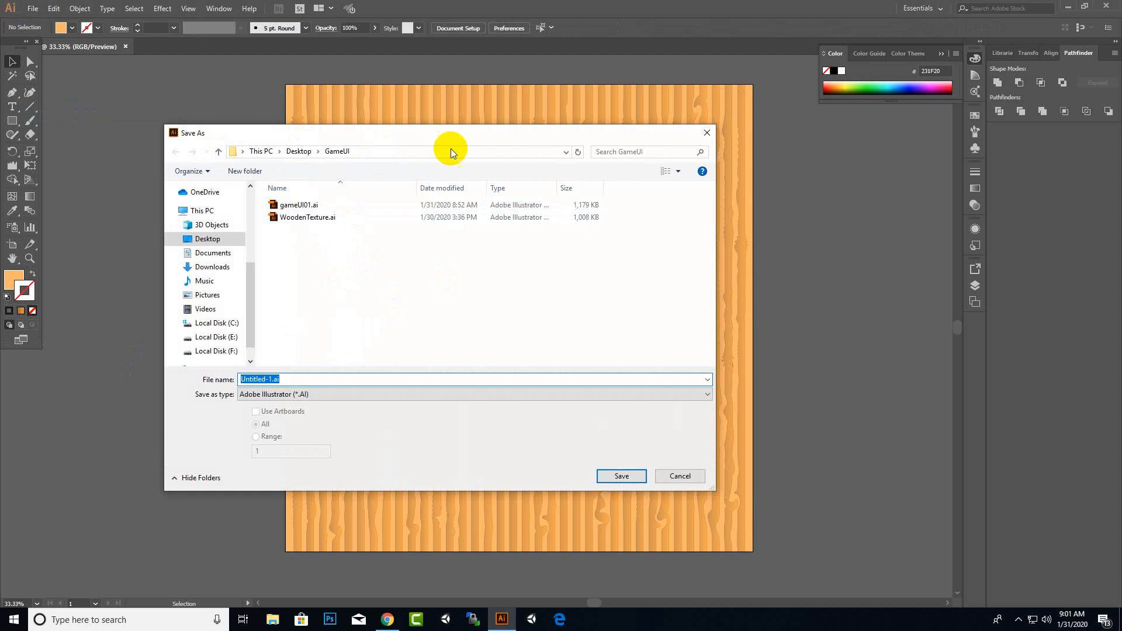
{"action": "left_click_drag", "start_coordinate": [517, 140], "coordinate": [620, 202]}
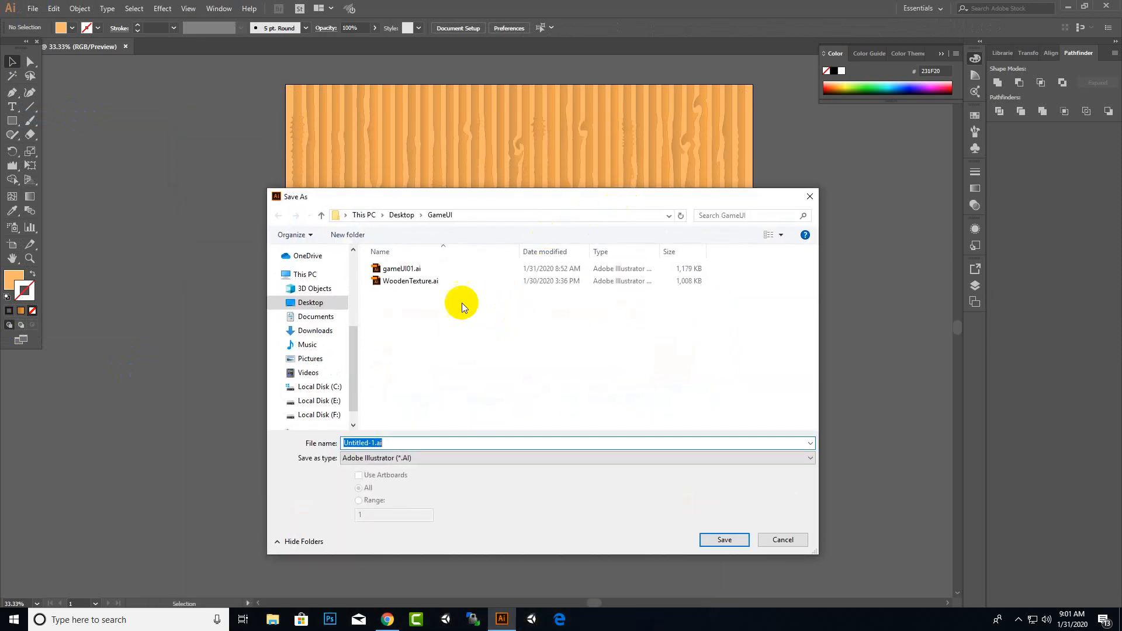
{"action": "left_click", "coordinate": [430, 461]}
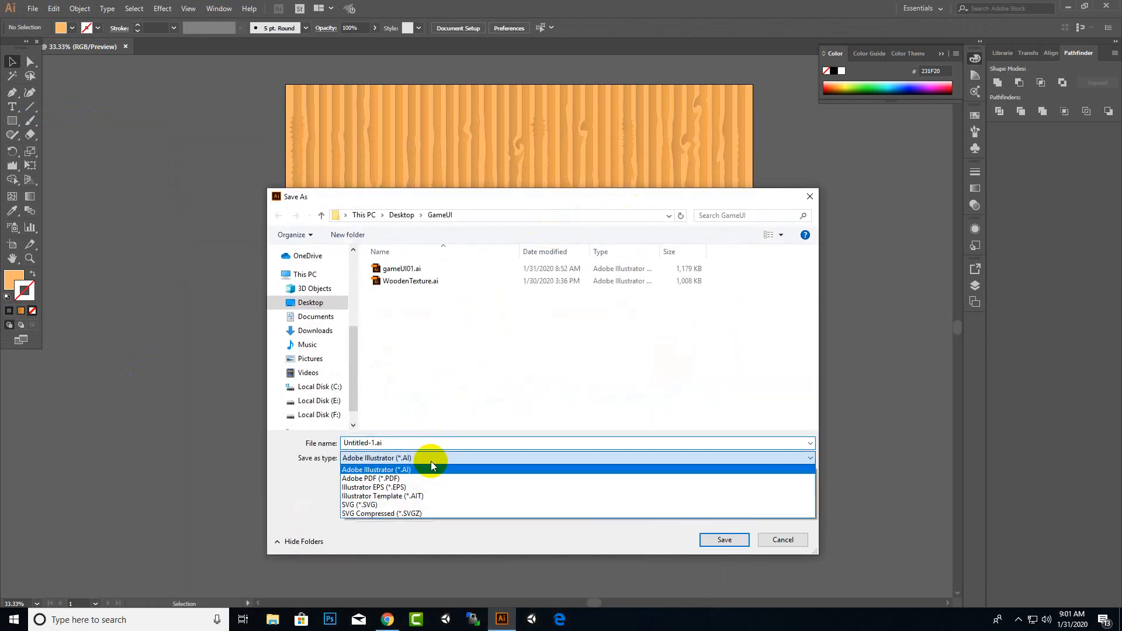
{"action": "left_click", "coordinate": [374, 488]}
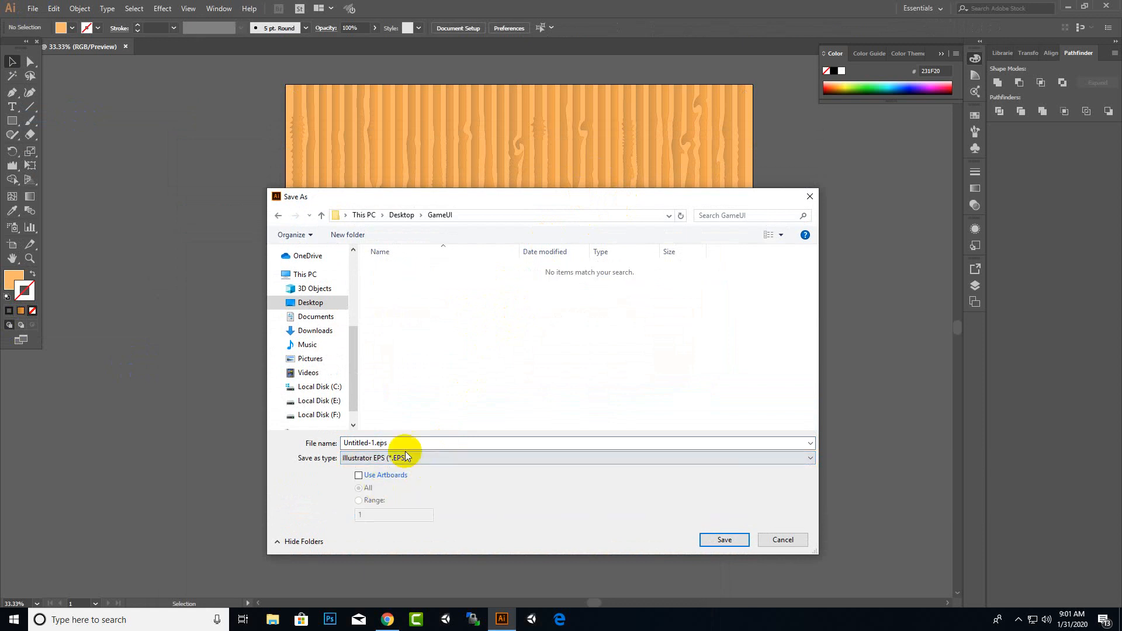
{"action": "double_click", "coordinate": [401, 443]}
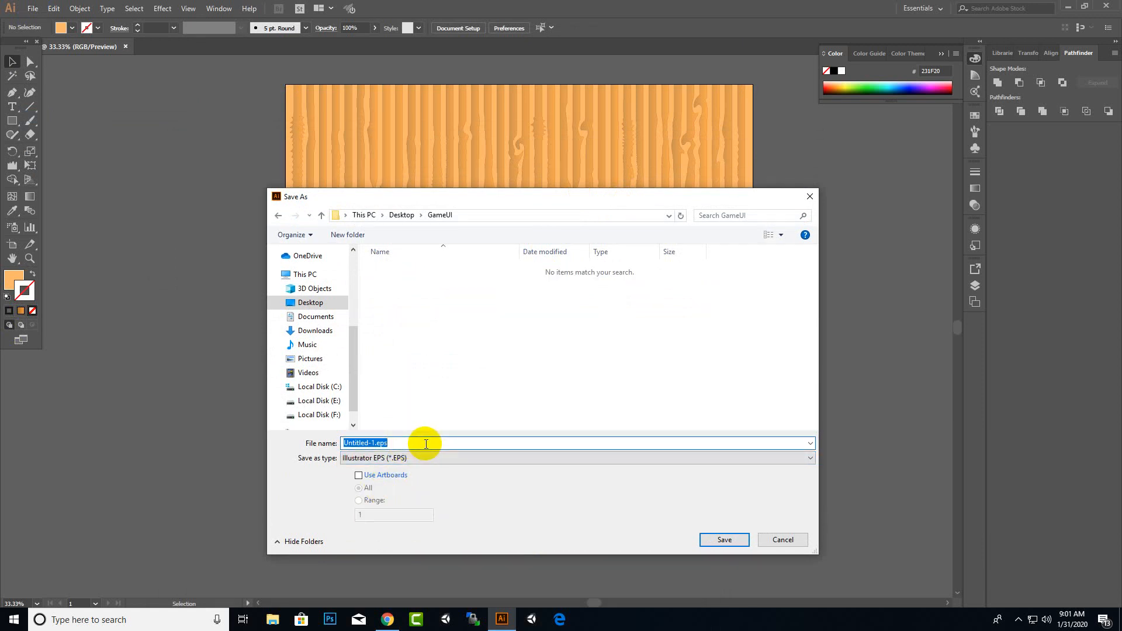
{"action": "left_click", "coordinate": [416, 443]}
{"action": "left_click_drag", "start_coordinate": [374, 443], "coordinate": [286, 446]}
{"action": "type", "text": "woodtexturerealistic"}
{"action": "left_click", "coordinate": [714, 540]}
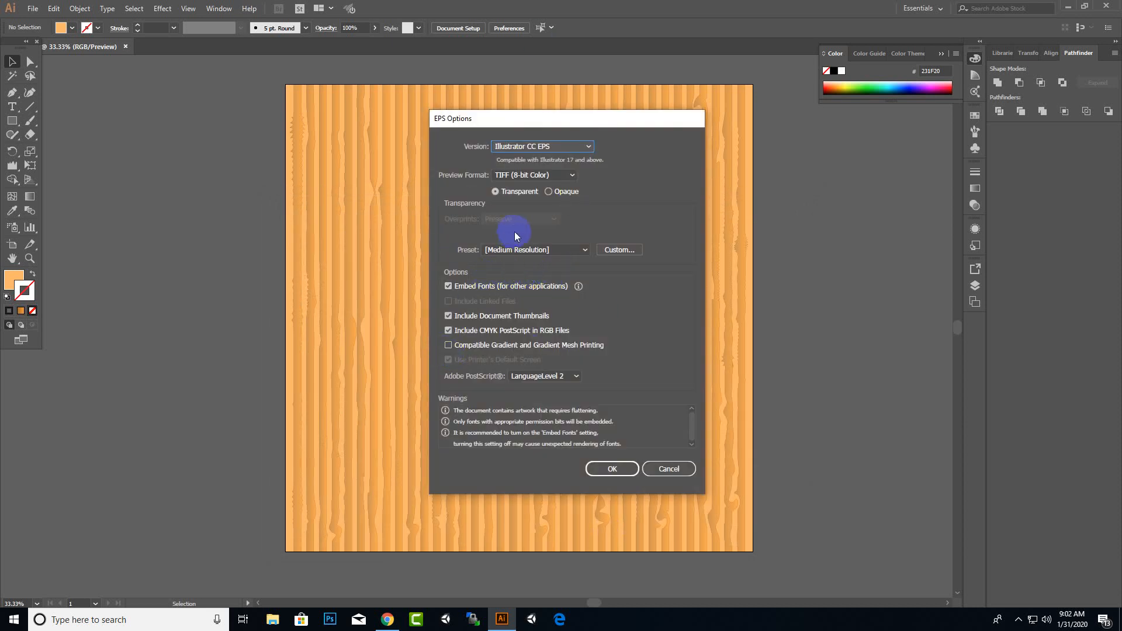
Set the EPS version to Illustrator 10 EPS and confirm the save options
{"action": "left_click", "coordinate": [521, 149]}
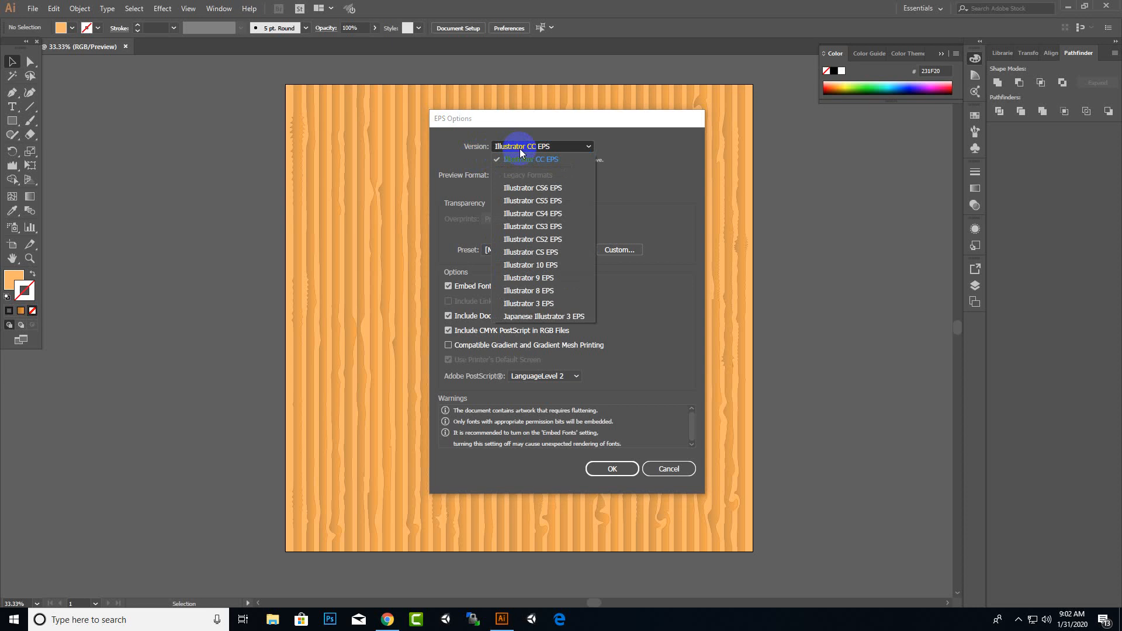
{"action": "left_click", "coordinate": [543, 266]}
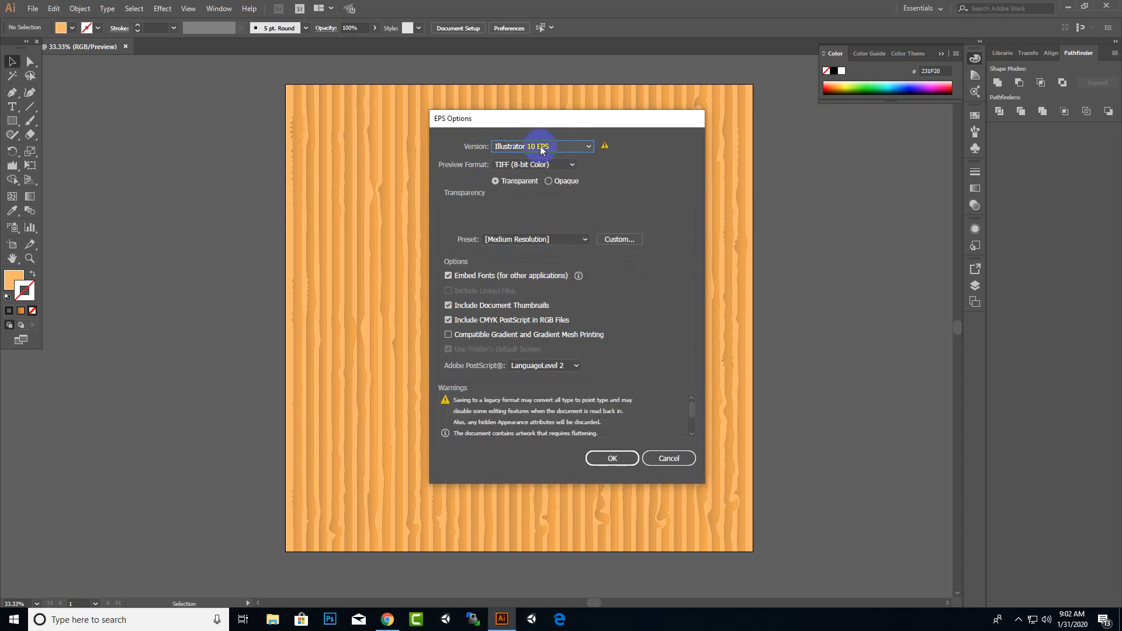
{"action": "left_click", "coordinate": [618, 460]}
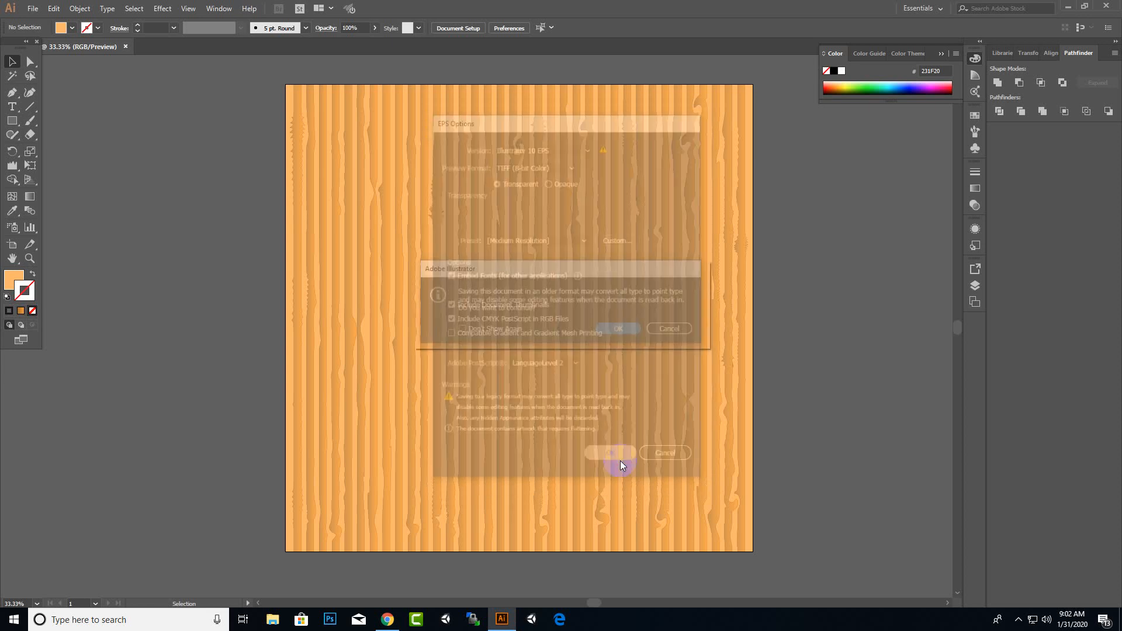
{"action": "left_click", "coordinate": [634, 331]}
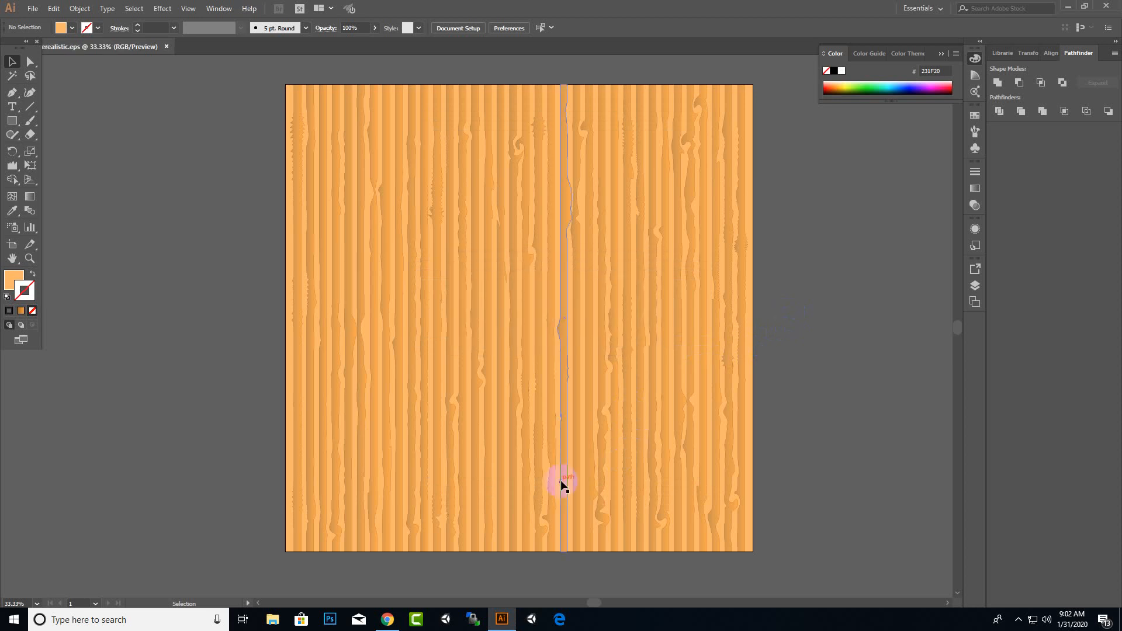
Switch to the browser and open the Shutterstock contributor upload page
{"action": "left_click", "coordinate": [373, 617]}
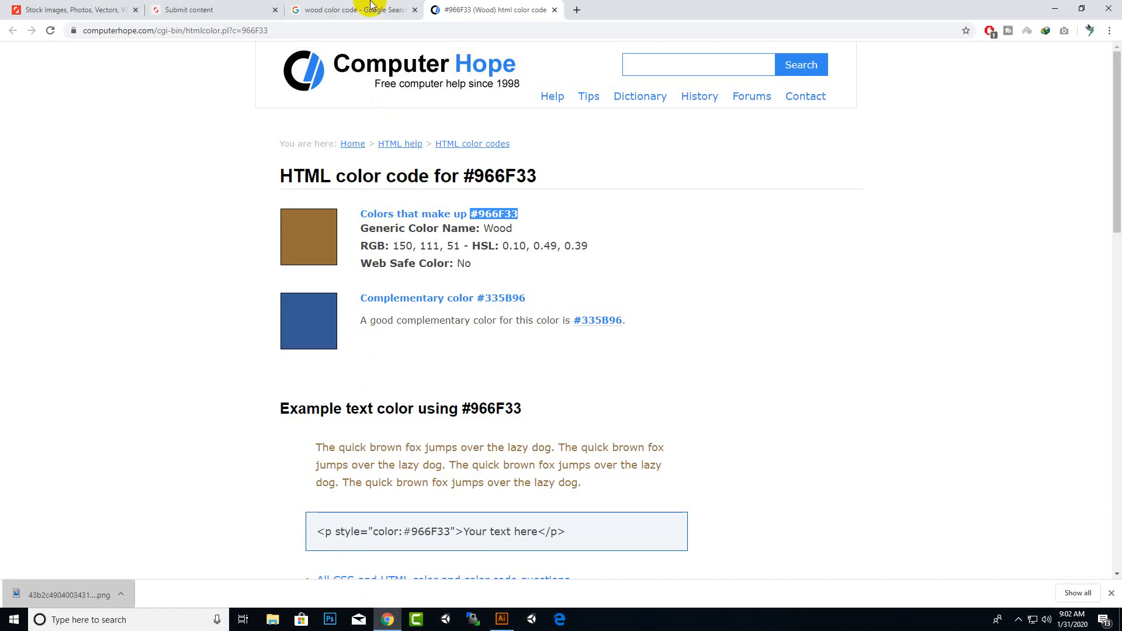
{"action": "left_click", "coordinate": [186, 7]}
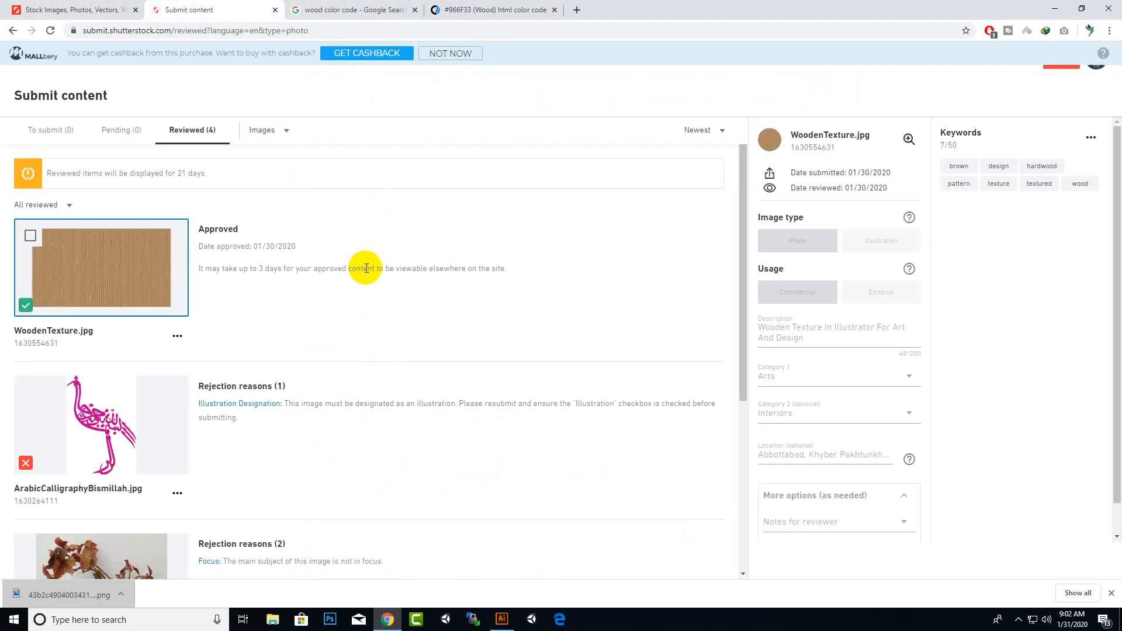
{"action": "left_click", "coordinate": [78, 9]}
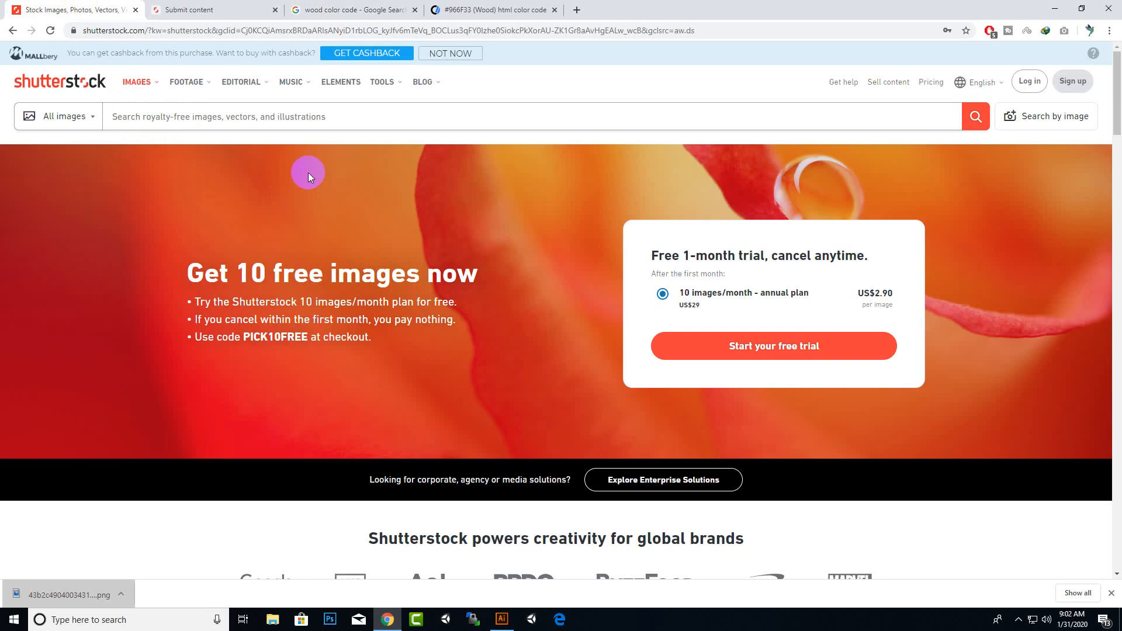
{"action": "left_click", "coordinate": [226, 9]}
{"action": "scroll", "coordinate": [358, 332], "scroll_direction": "down", "scroll_amount": 5}
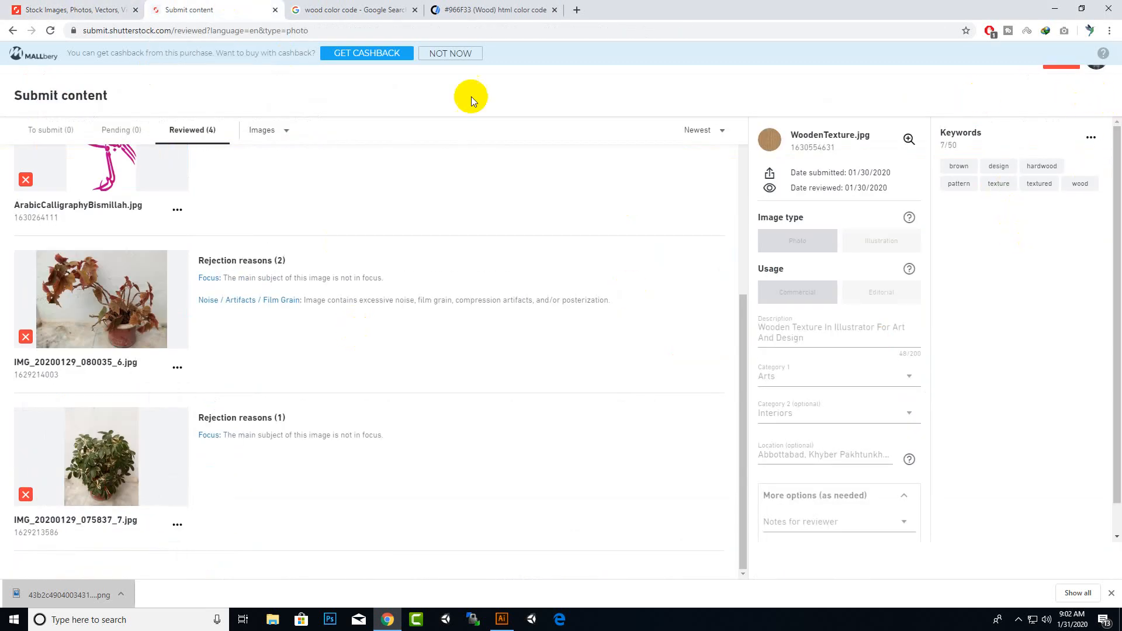
{"action": "left_click", "coordinate": [437, 53]}
{"action": "left_click", "coordinate": [1062, 61]}
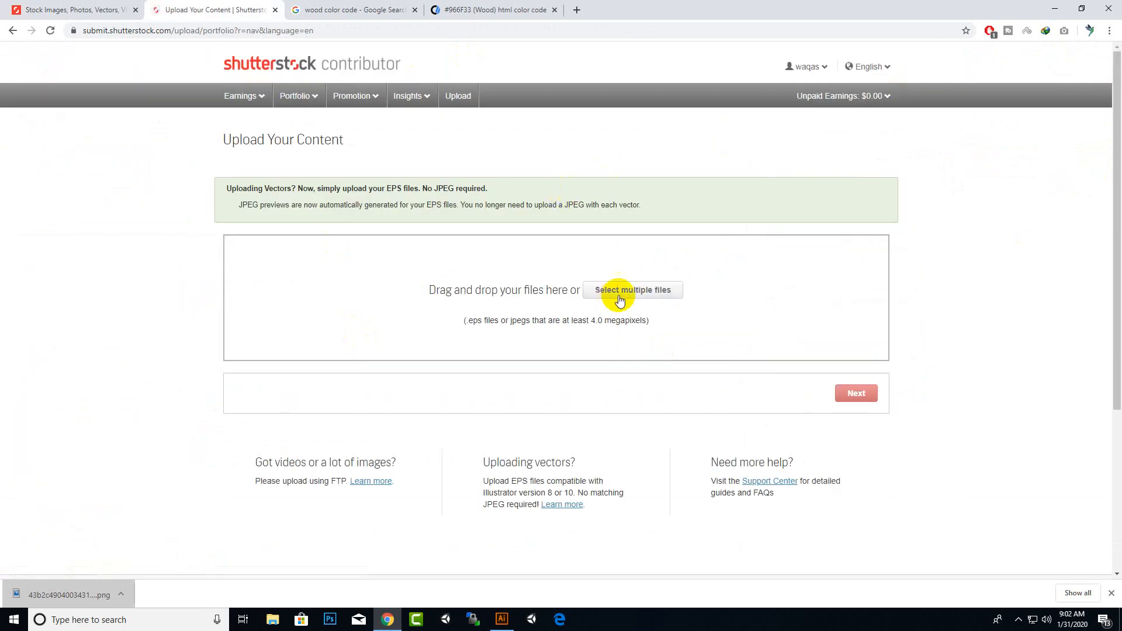
Upload woodtexturerealistic.eps from the Desktop's GameUI folder
{"action": "left_click", "coordinate": [621, 291]}
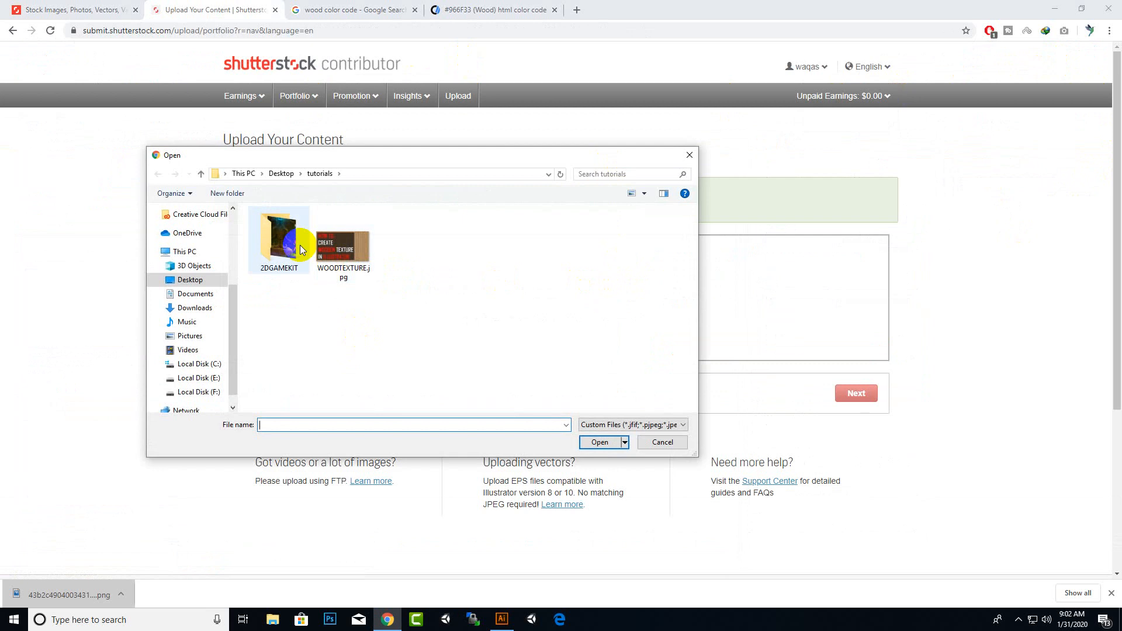
{"action": "left_click", "coordinate": [281, 174]}
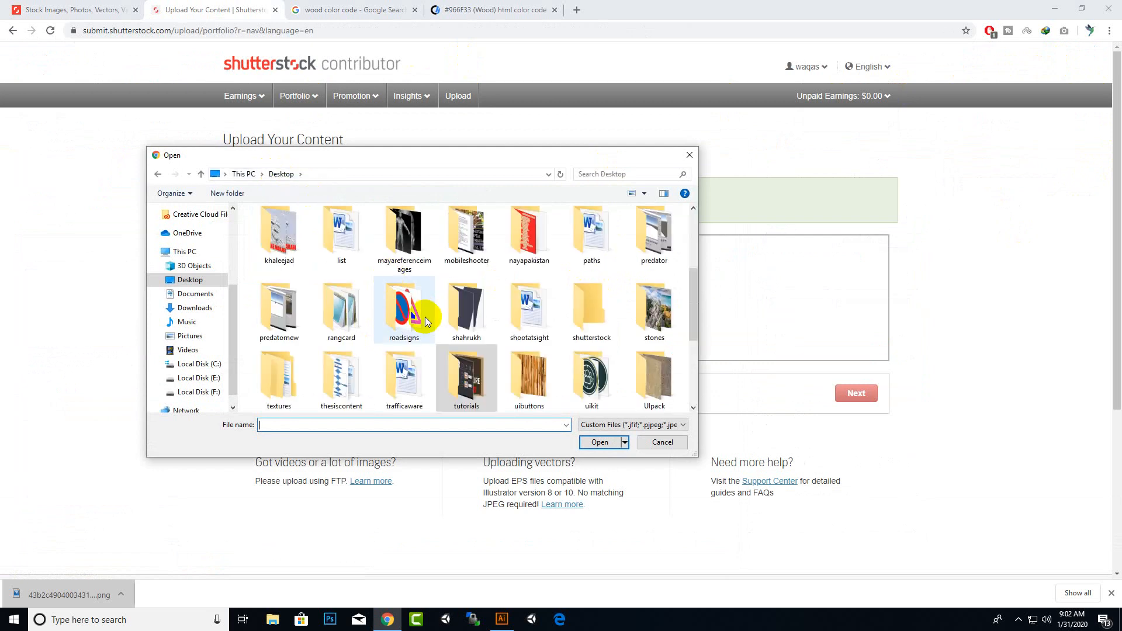
{"action": "scroll", "coordinate": [425, 317], "scroll_direction": "down", "scroll_amount": 5}
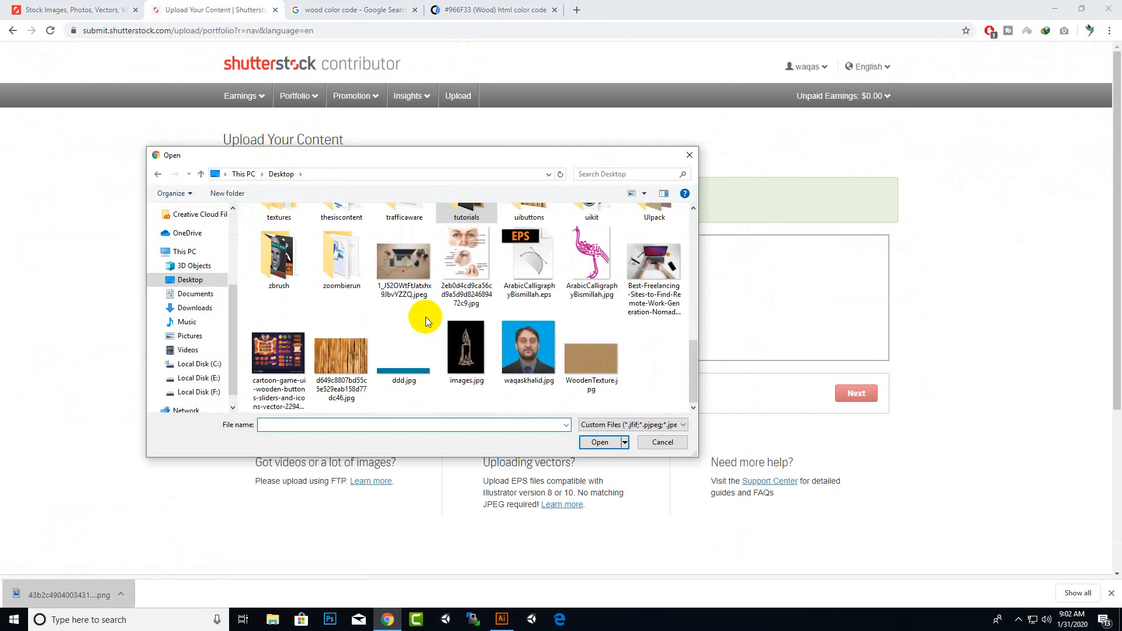
{"action": "scroll", "coordinate": [426, 317], "scroll_direction": "up", "scroll_amount": 10}
{"action": "double_click", "coordinate": [462, 320]}
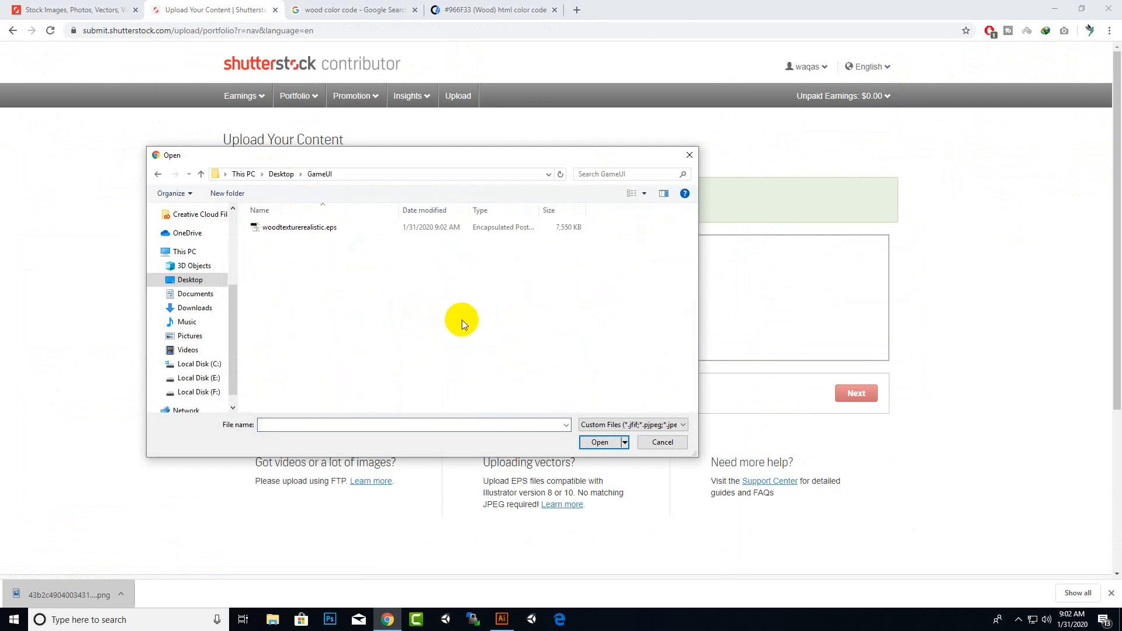
{"action": "left_click", "coordinate": [294, 228]}
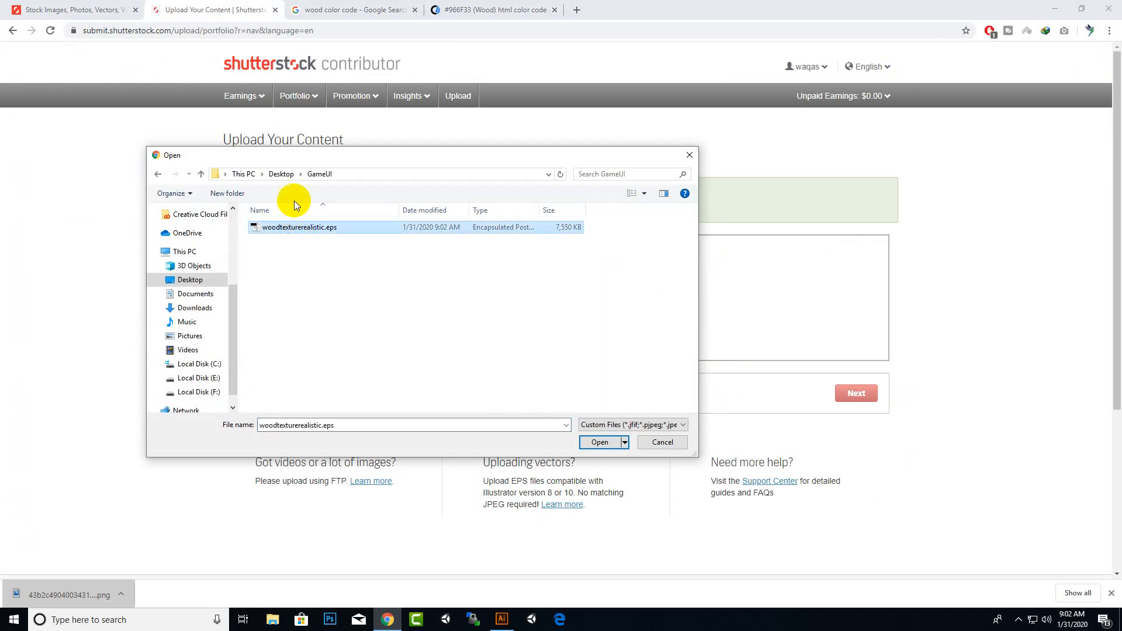
{"action": "double_click", "coordinate": [326, 229]}
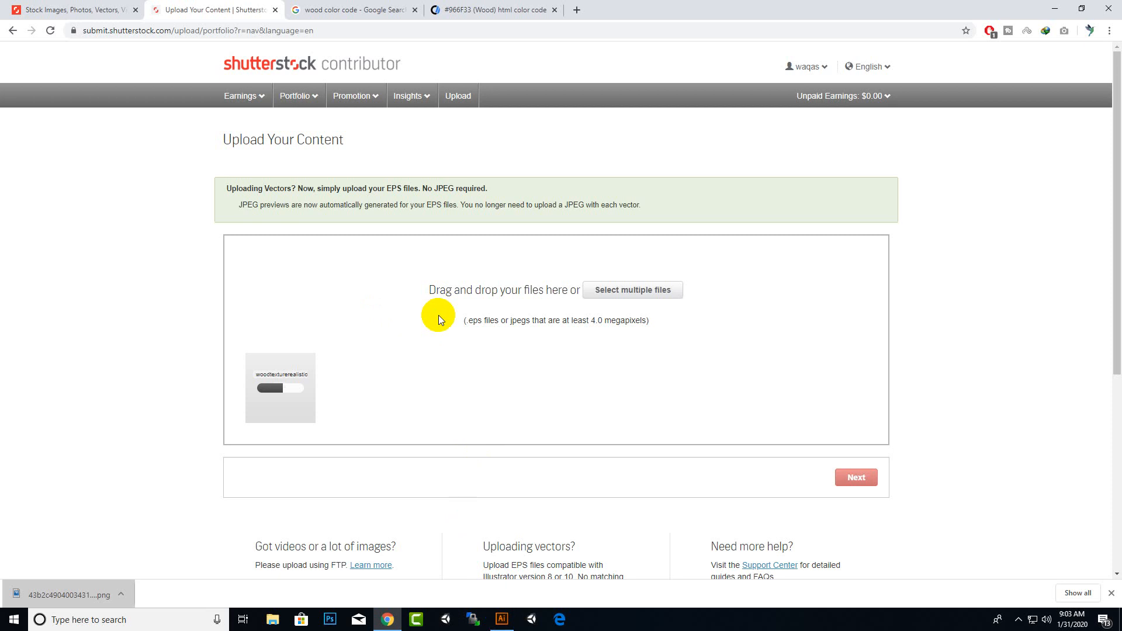
Close the two color-code browser tabs and the downloads bar
{"action": "left_click", "coordinate": [533, 9]}
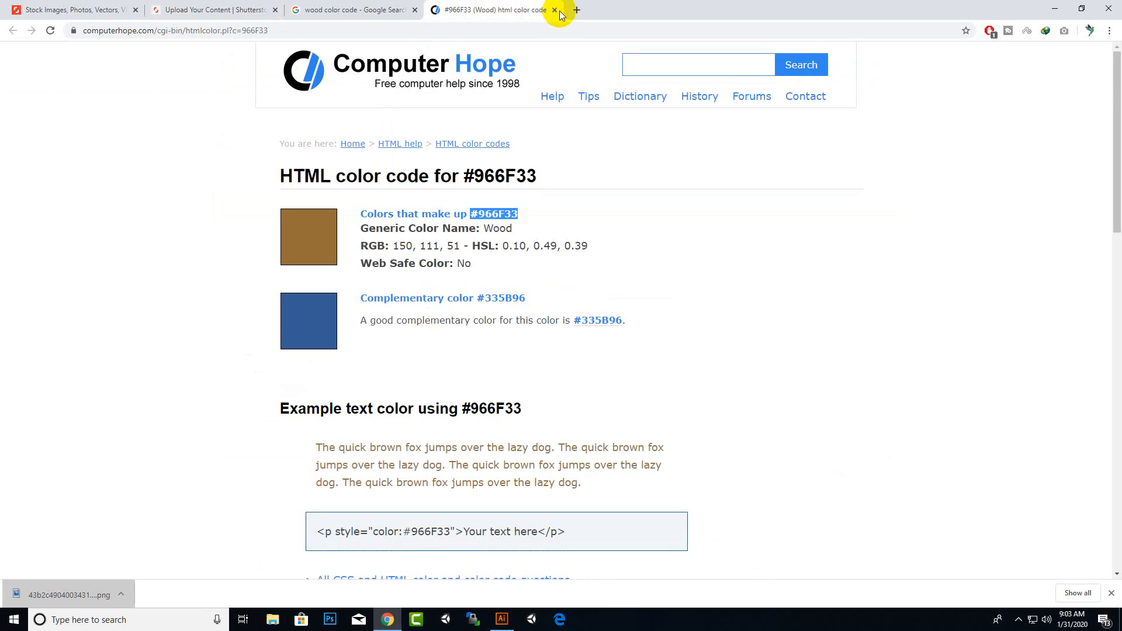
{"action": "left_click", "coordinate": [554, 10]}
{"action": "left_click", "coordinate": [415, 10]}
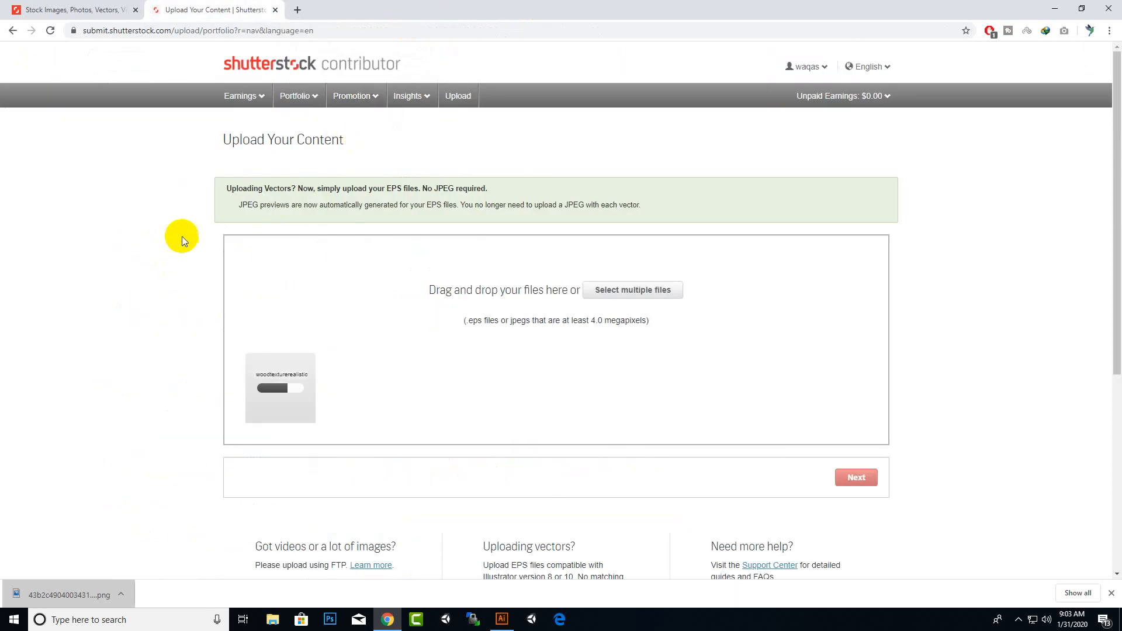
{"action": "left_click", "coordinate": [1111, 593]}
{"action": "left_click", "coordinate": [1018, 621]}
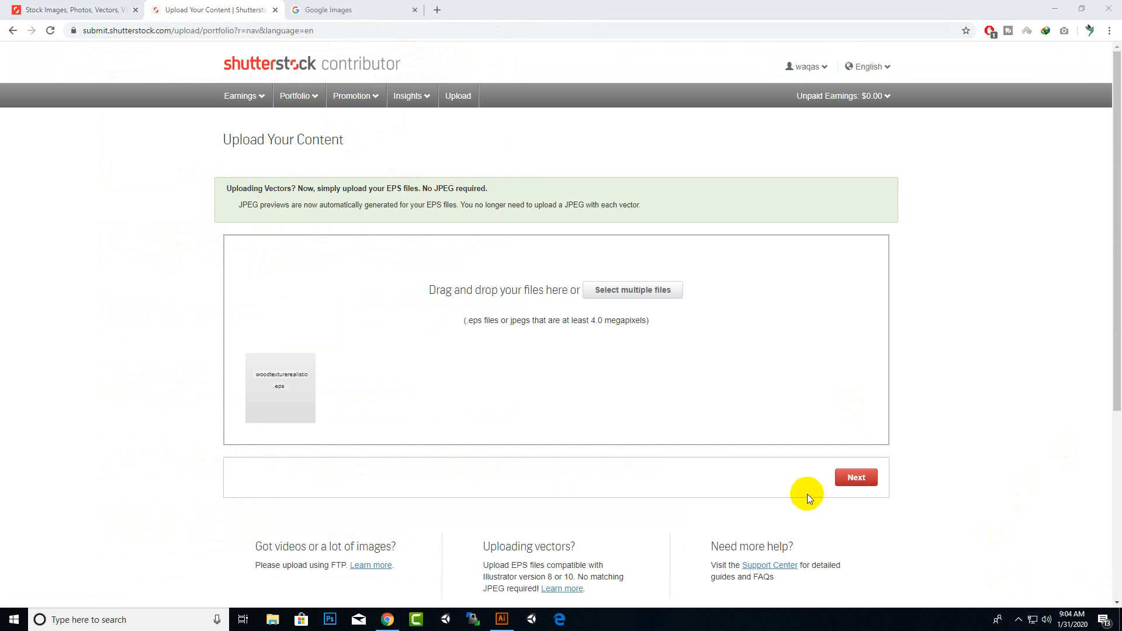
Continue to the submission page, dismiss the feedback survey and select woodtexturerealistic.eps to edit its details
{"action": "left_click", "coordinate": [854, 478]}
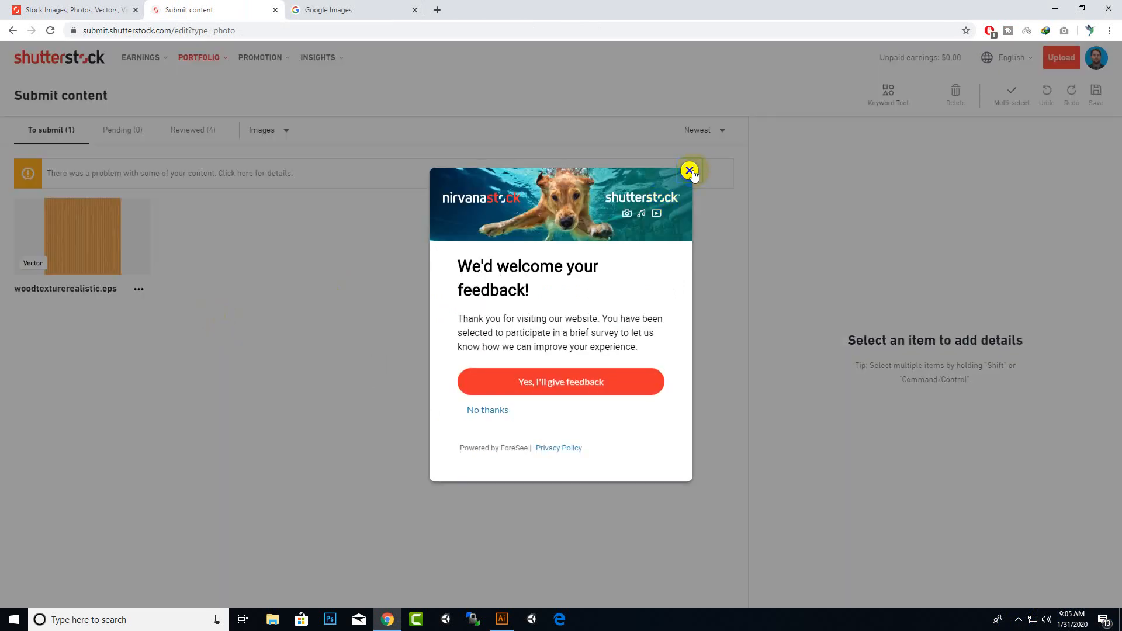
{"action": "left_click", "coordinate": [689, 170]}
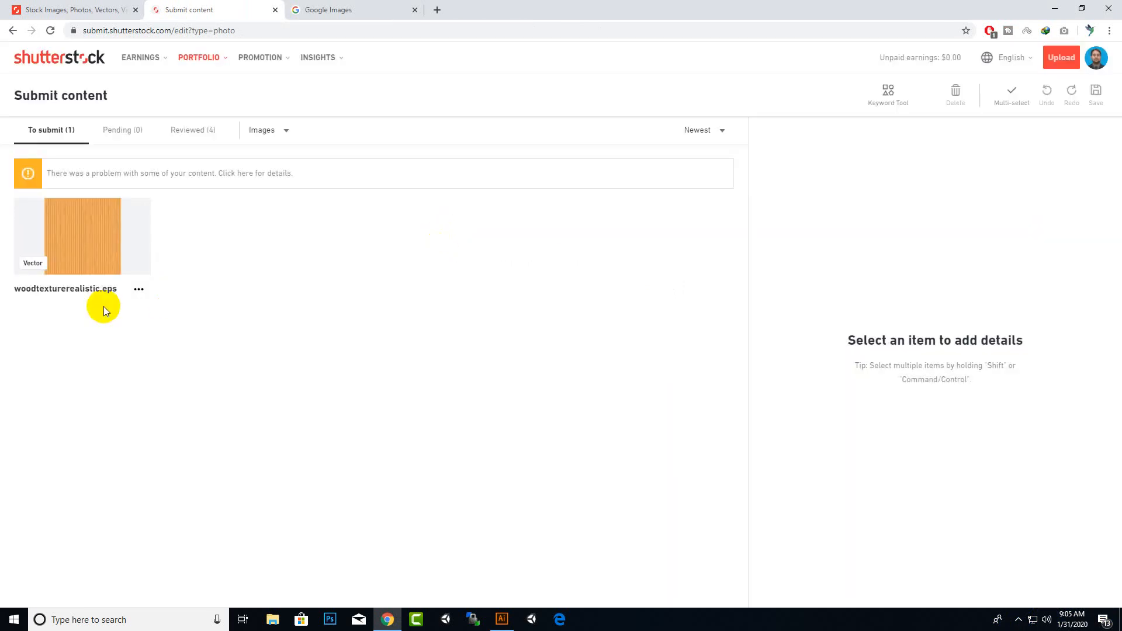
{"action": "left_click", "coordinate": [76, 232]}
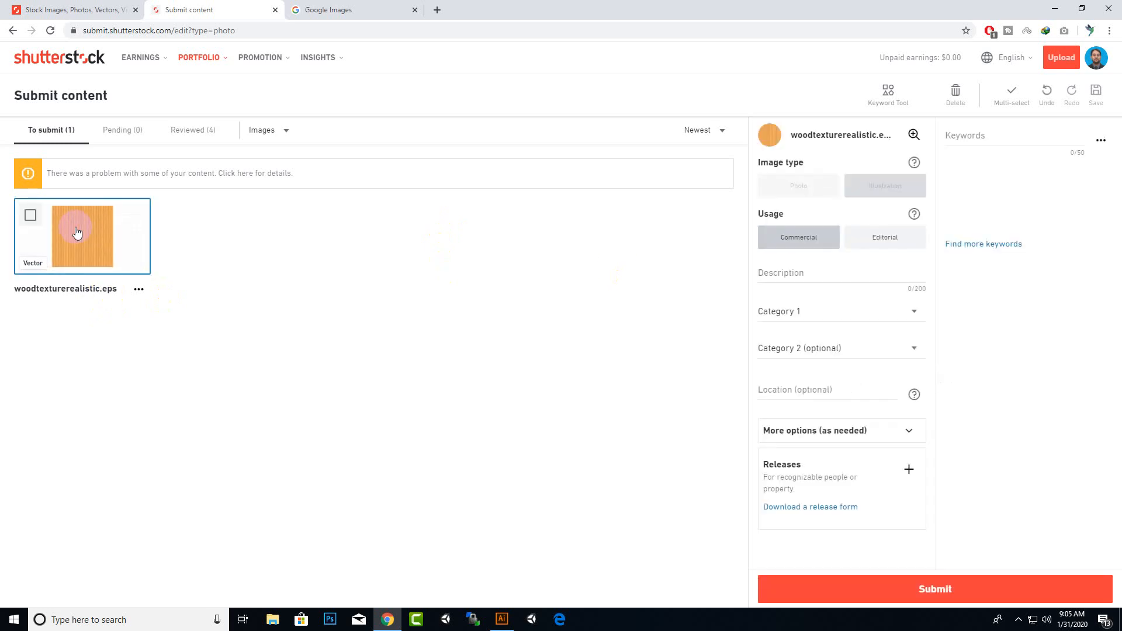
{"action": "left_click", "coordinate": [88, 248]}
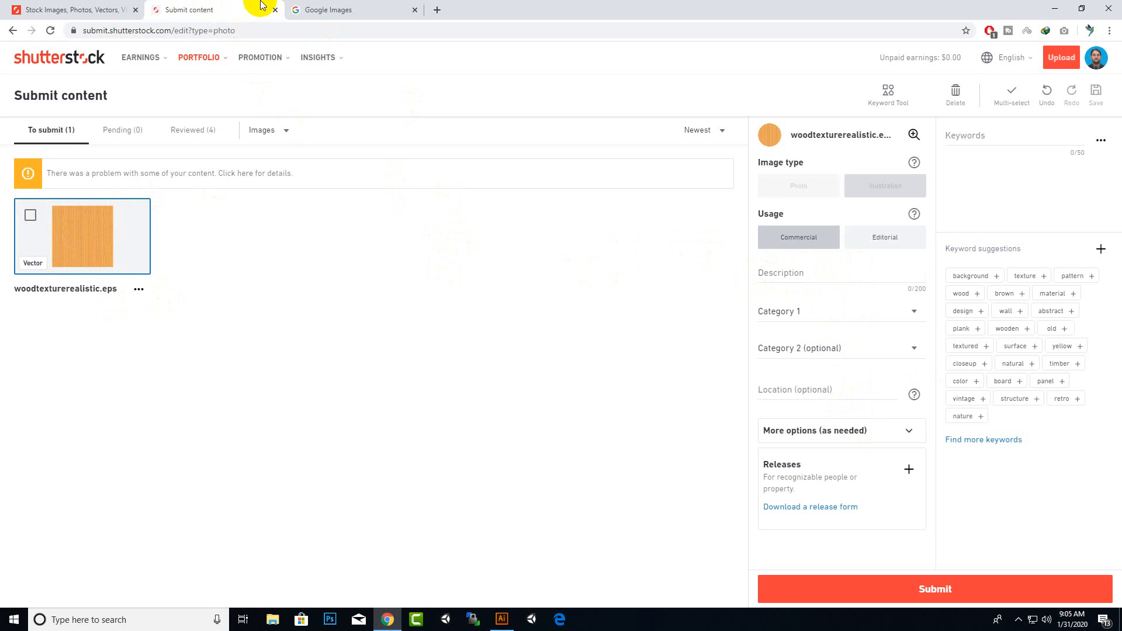
Run a Google reverse image search by uploading an image file from the Desktop
{"action": "left_click", "coordinate": [353, 9]}
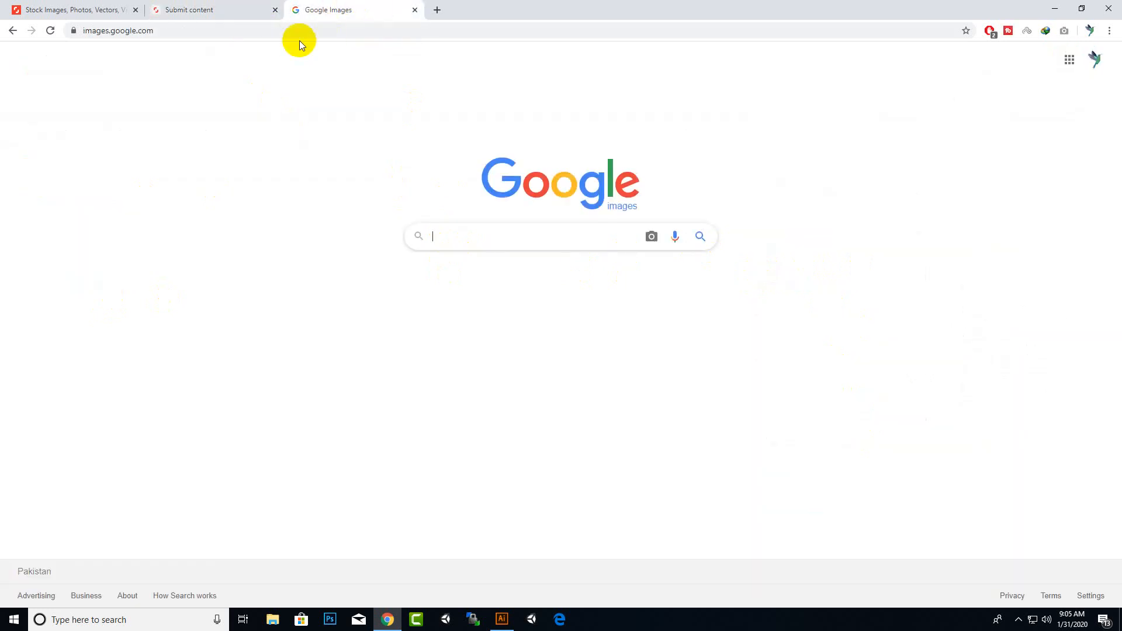
{"action": "left_click", "coordinate": [651, 236]}
{"action": "left_click", "coordinate": [547, 277]}
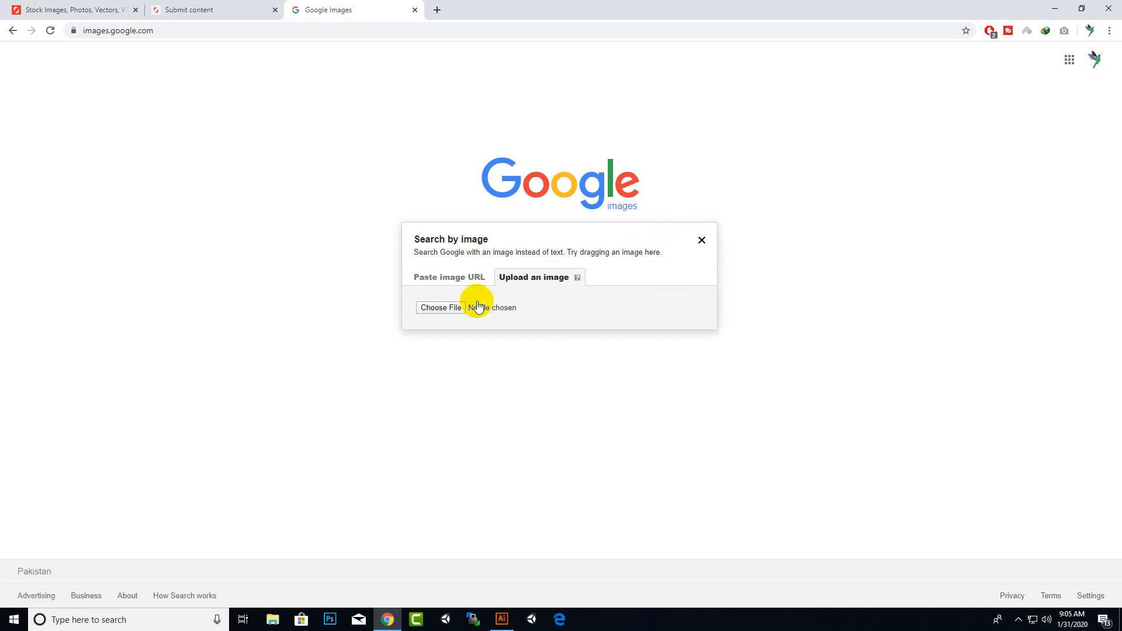
{"action": "left_click", "coordinate": [452, 310]}
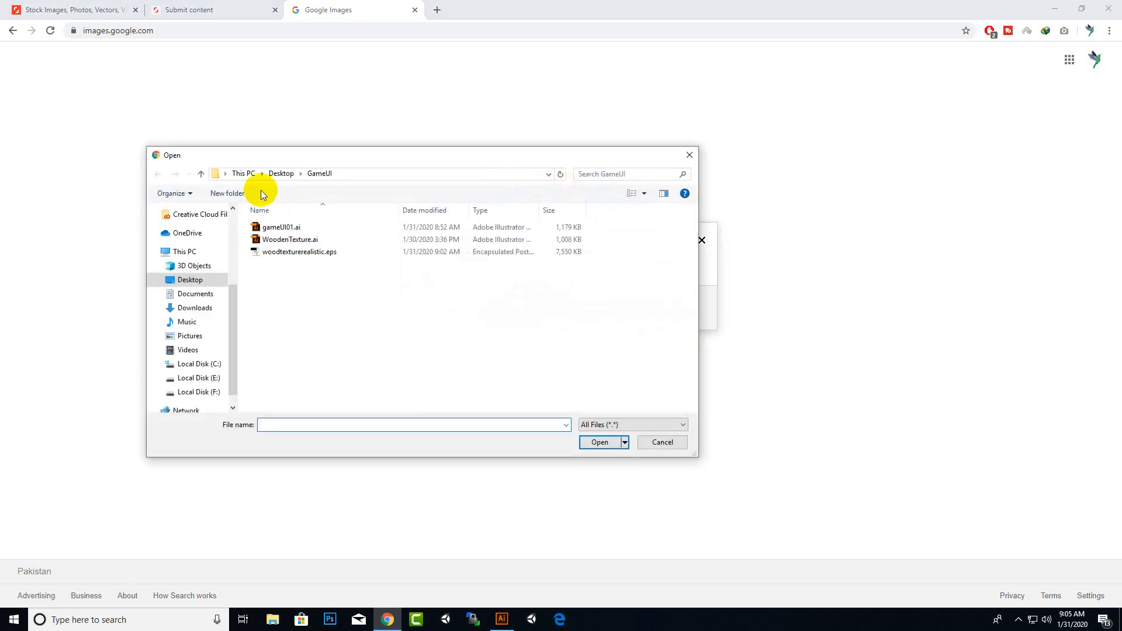
{"action": "left_click", "coordinate": [278, 174]}
{"action": "scroll", "coordinate": [407, 324], "scroll_direction": "down", "scroll_amount": 10}
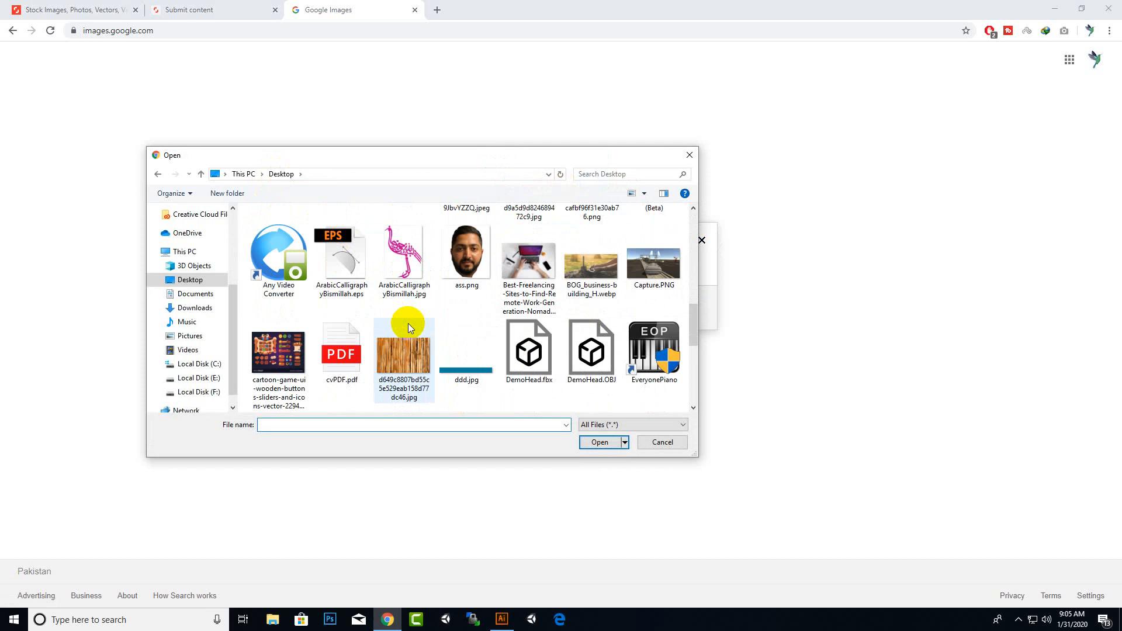
{"action": "scroll", "coordinate": [408, 329], "scroll_direction": "down", "scroll_amount": 3}
{"action": "double_click", "coordinate": [643, 298]}
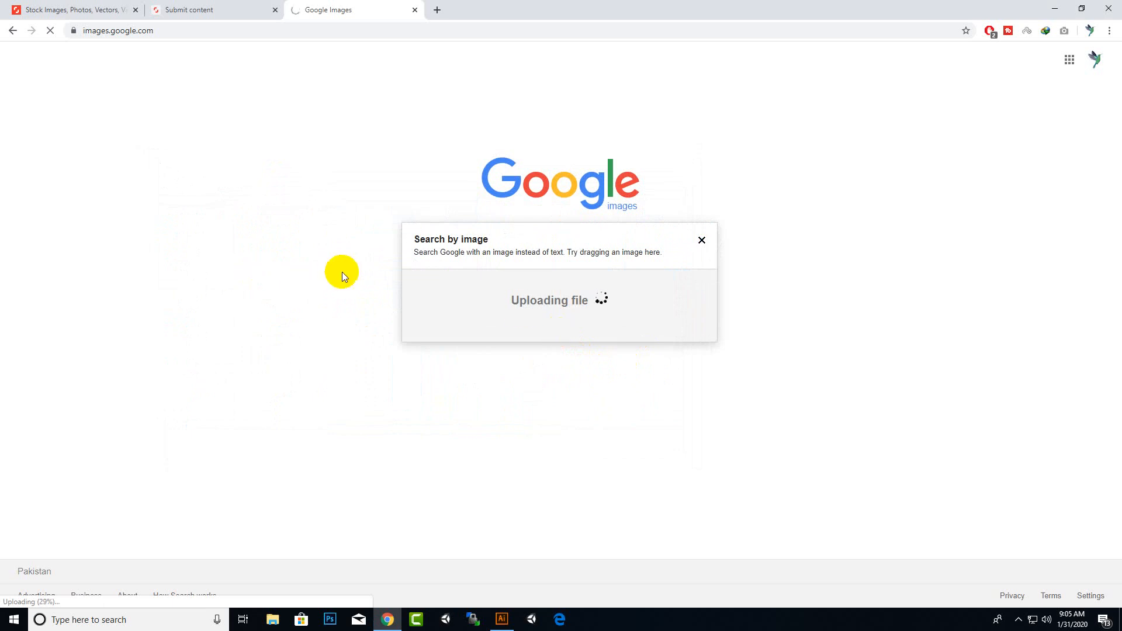
Return to the submission page and enter the description "Wood Texture Realistic Illustration With Illustrator"
{"action": "left_click", "coordinate": [159, 9]}
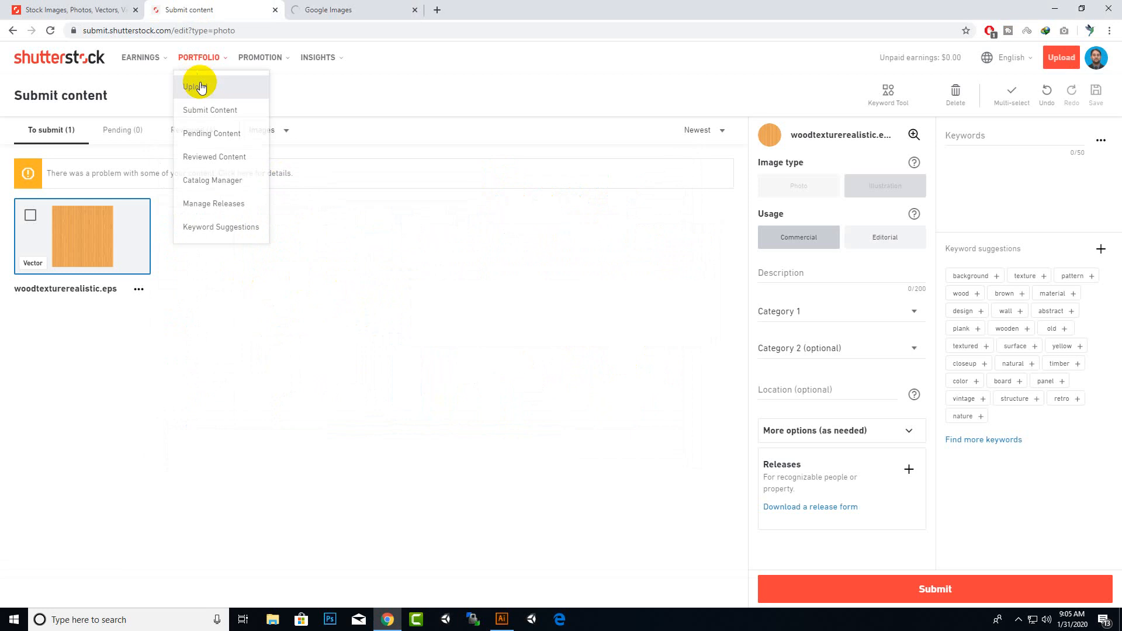
{"action": "left_click", "coordinate": [374, 7]}
{"action": "left_click", "coordinate": [190, 7]}
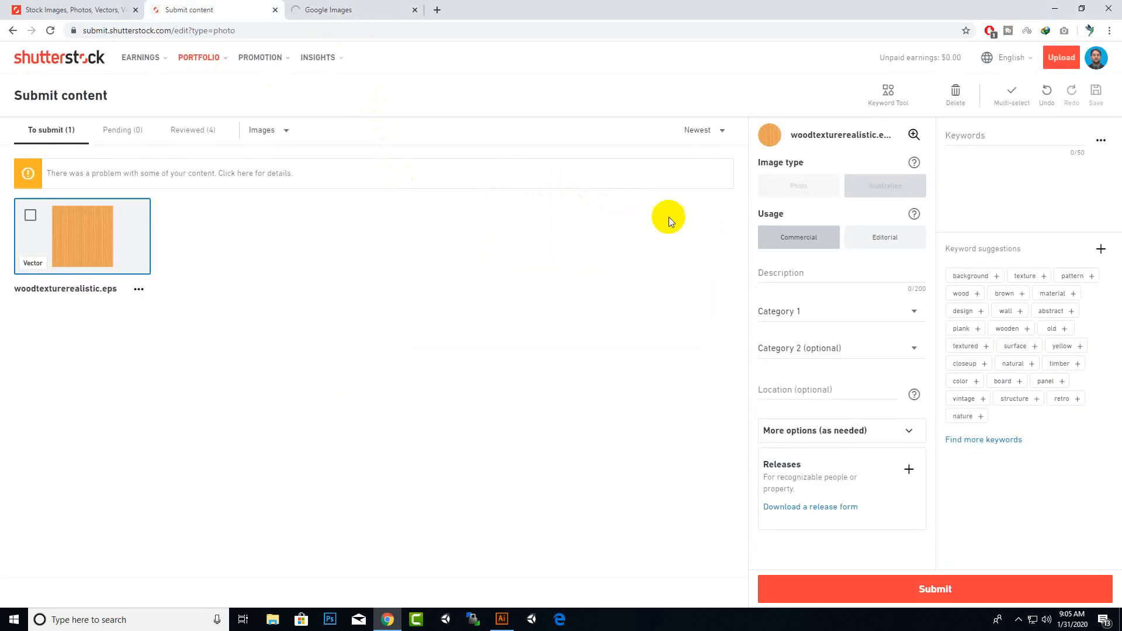
{"action": "left_click", "coordinate": [805, 272]}
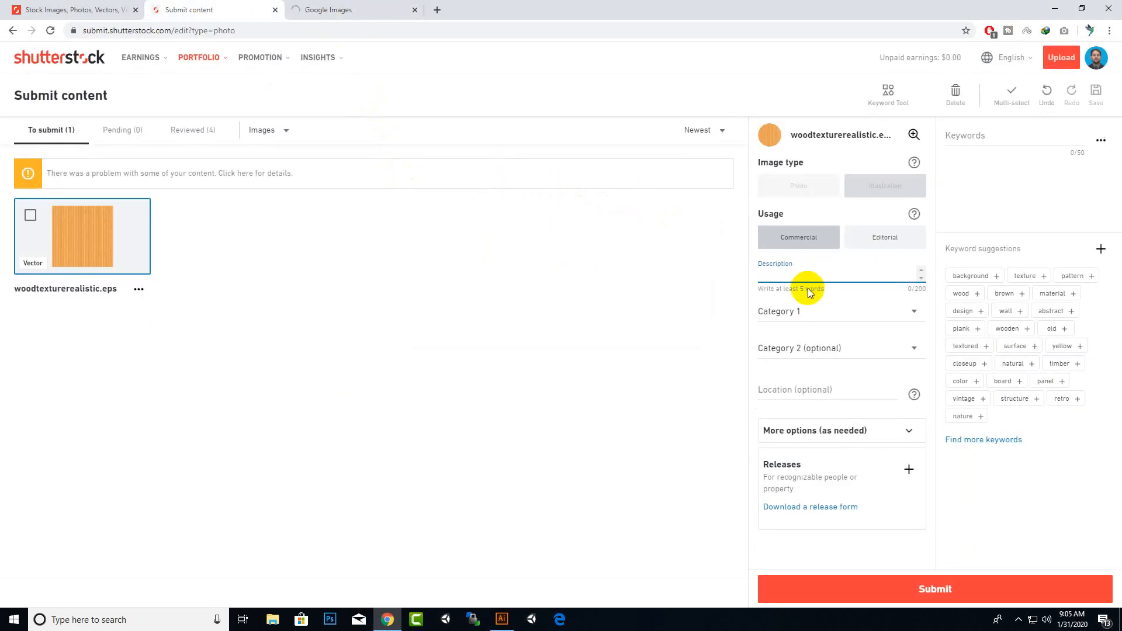
{"action": "type", "text": "Wood Texture Realistic Illustration E"}
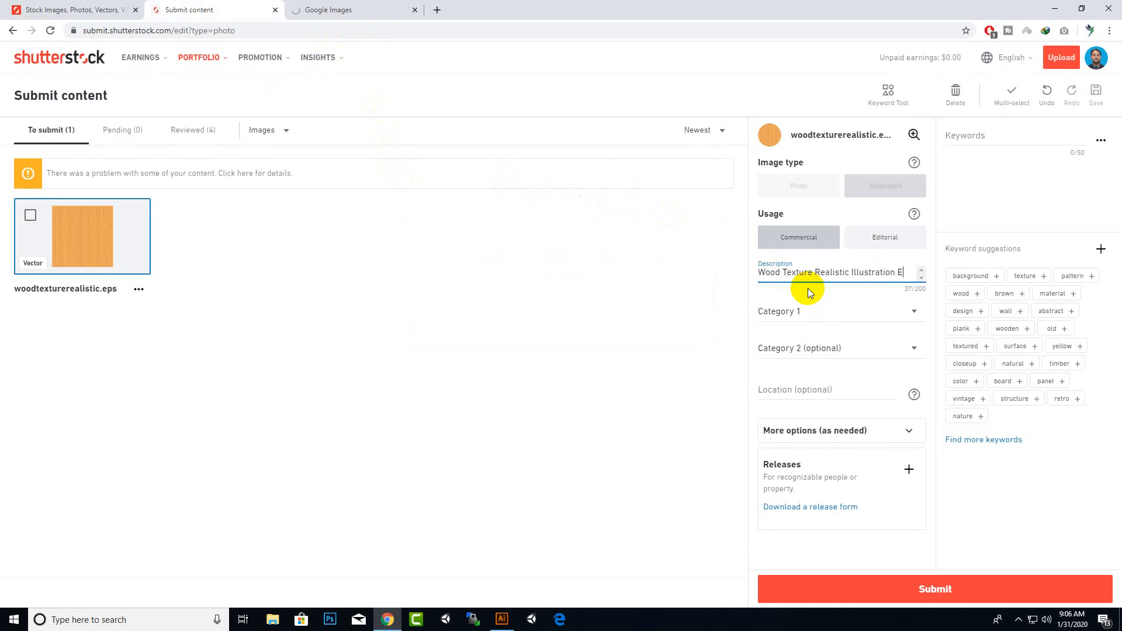
{"action": "key", "text": "BackSpace"}
{"action": "type", "text": "With Illustra"}
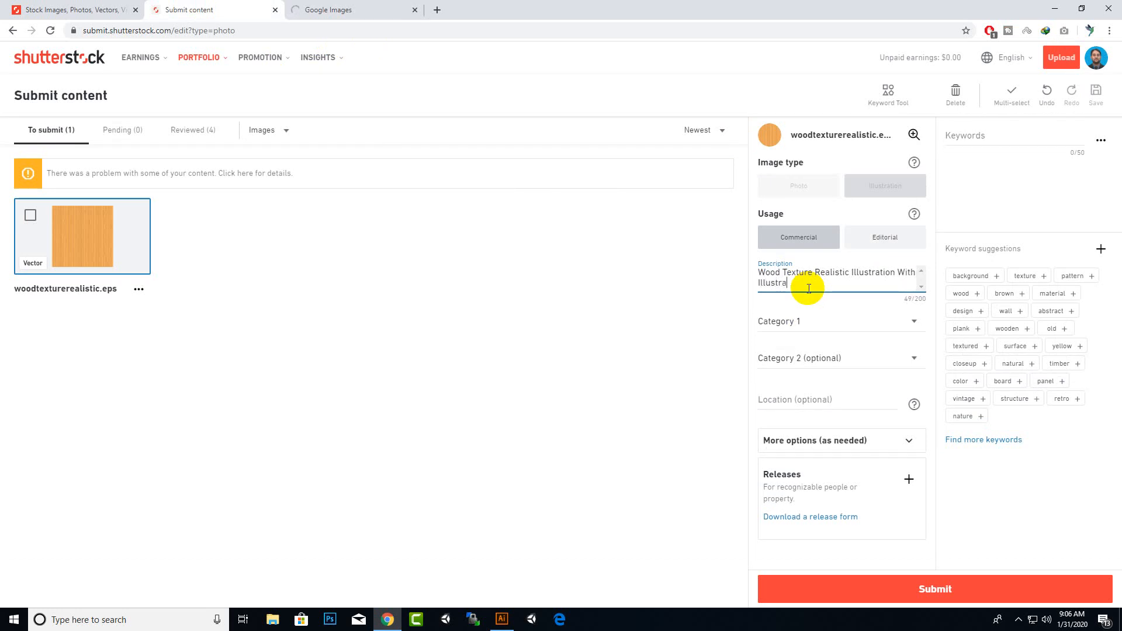
{"action": "type", "text": "tor"}
Set Category 1 to Backgrounds/Textures
{"action": "key", "text": "Tab"}
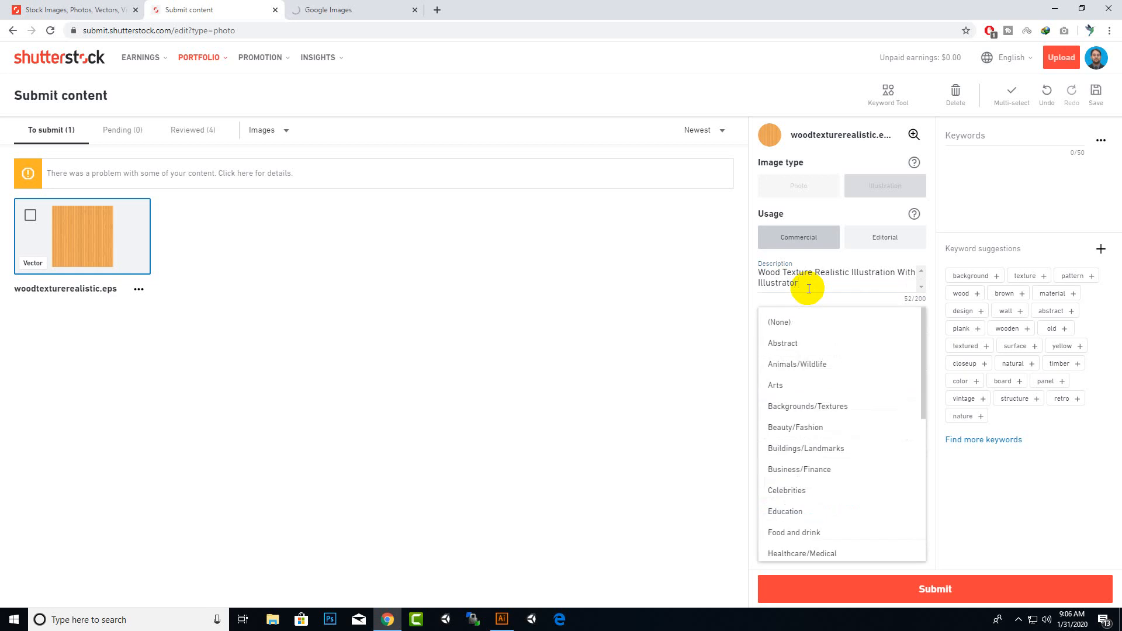
{"action": "left_click", "coordinate": [672, 338]}
{"action": "left_click", "coordinate": [859, 326]}
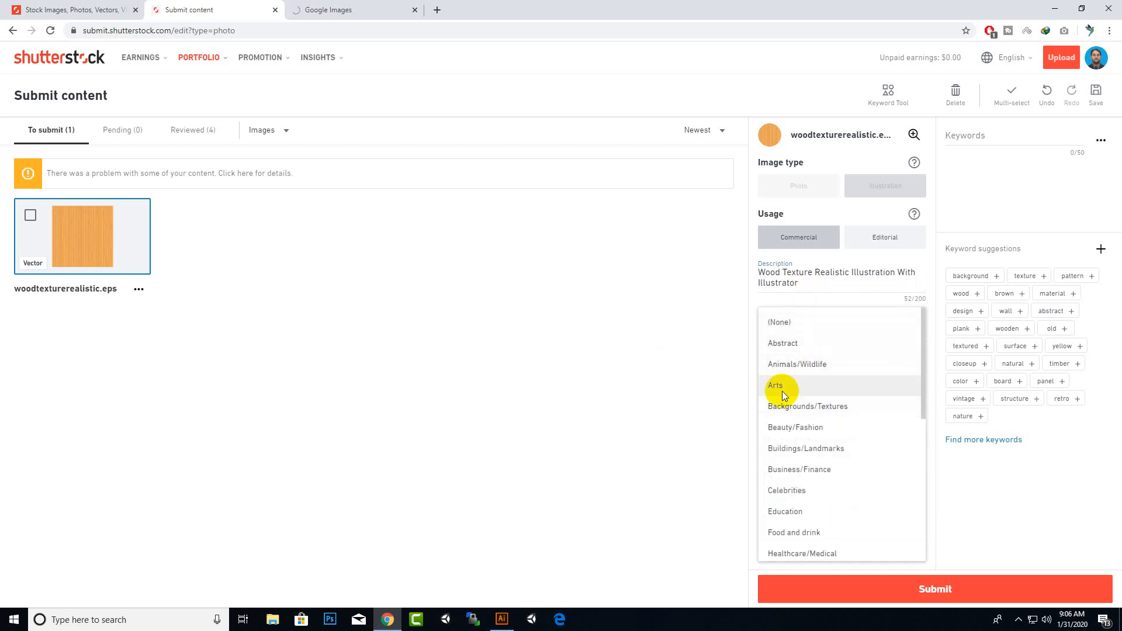
{"action": "left_click", "coordinate": [830, 408]}
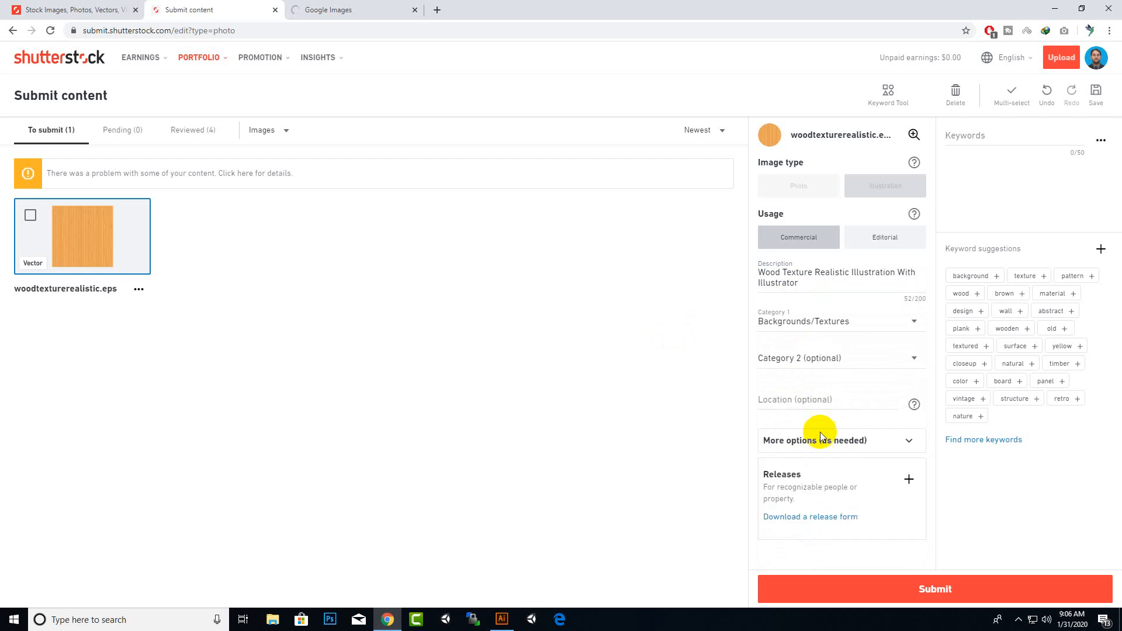
Set Category 2 to Interiors and pick the suggested city as the location
{"action": "left_click", "coordinate": [845, 359]}
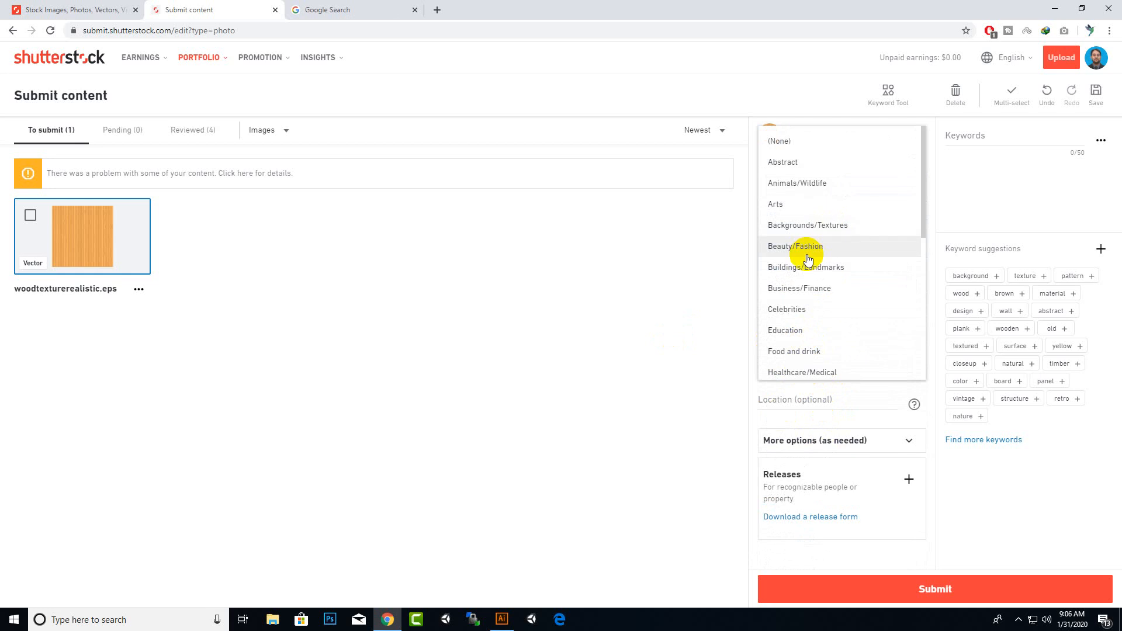
{"action": "scroll", "coordinate": [818, 269], "scroll_direction": "down", "scroll_amount": 4}
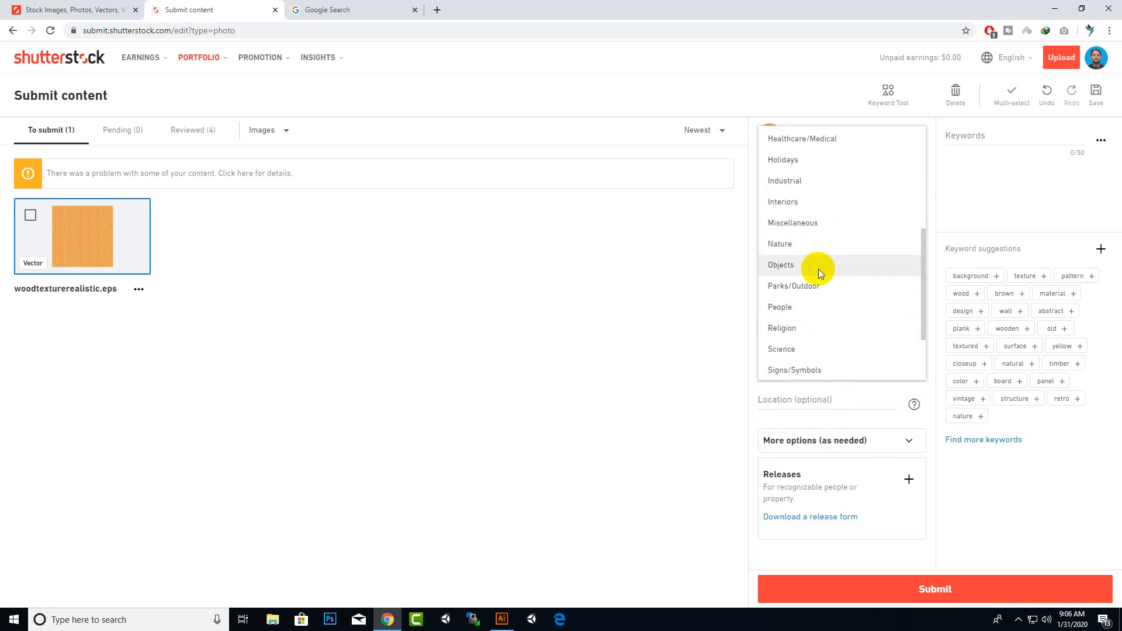
{"action": "scroll", "coordinate": [818, 269], "scroll_direction": "down", "scroll_amount": 2}
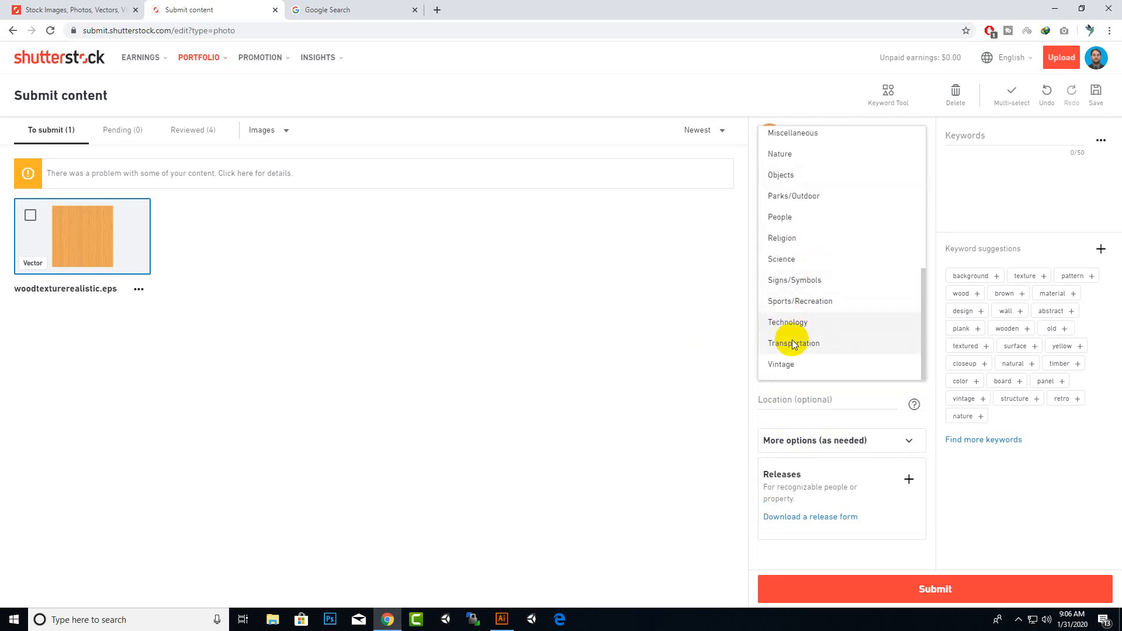
{"action": "scroll", "coordinate": [794, 322], "scroll_direction": "up", "scroll_amount": 3}
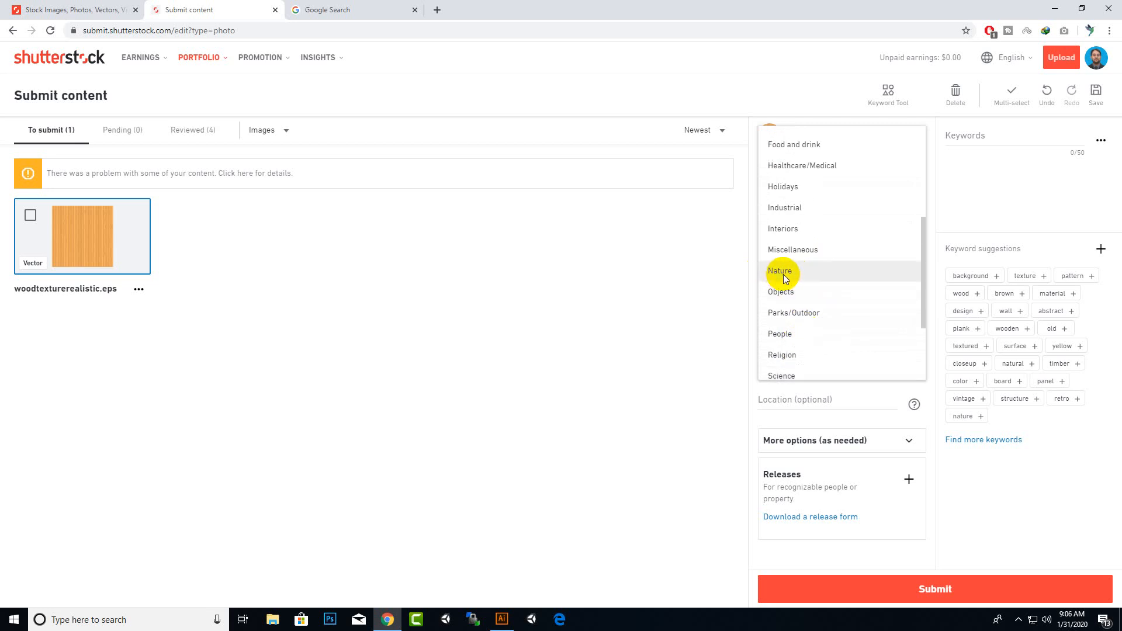
{"action": "left_click", "coordinate": [785, 231]}
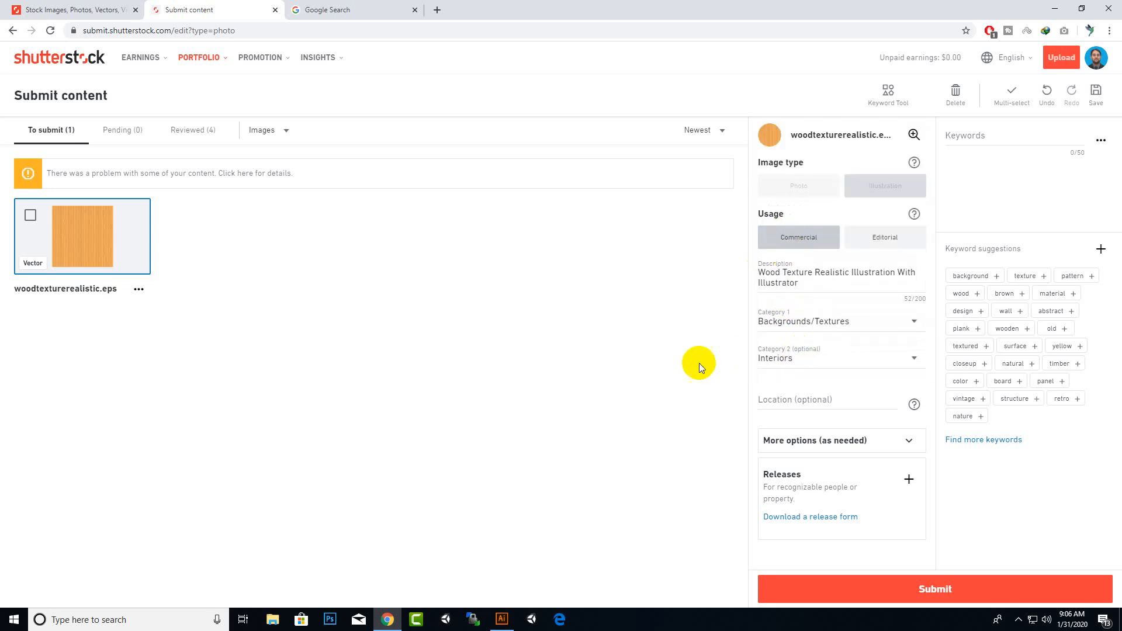
{"action": "left_click", "coordinate": [831, 403]}
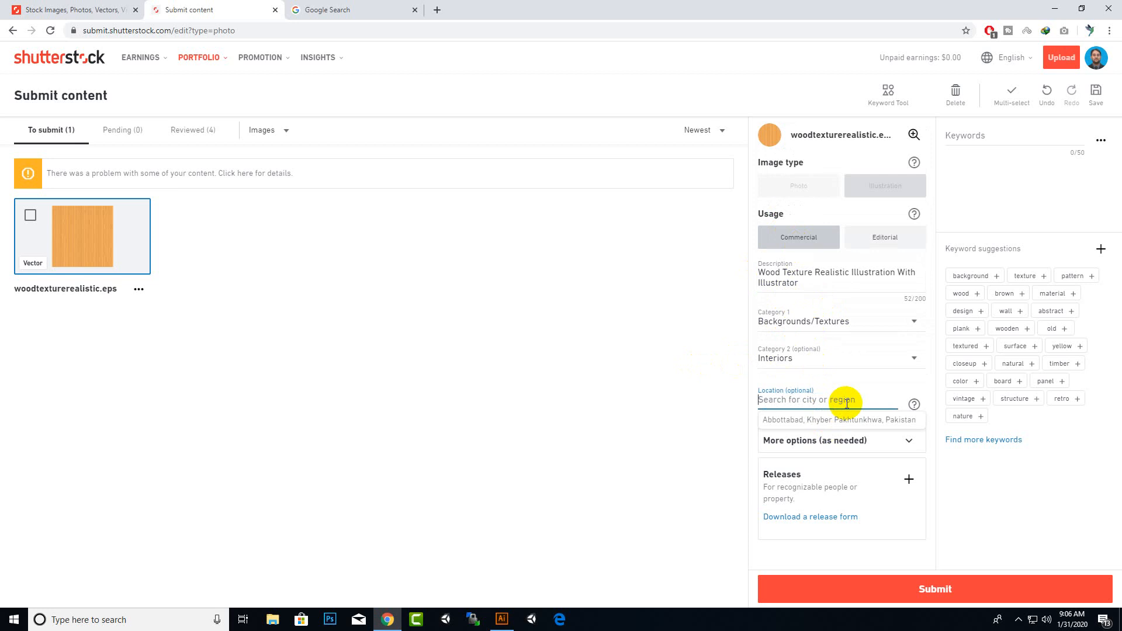
{"action": "left_click", "coordinate": [852, 419]}
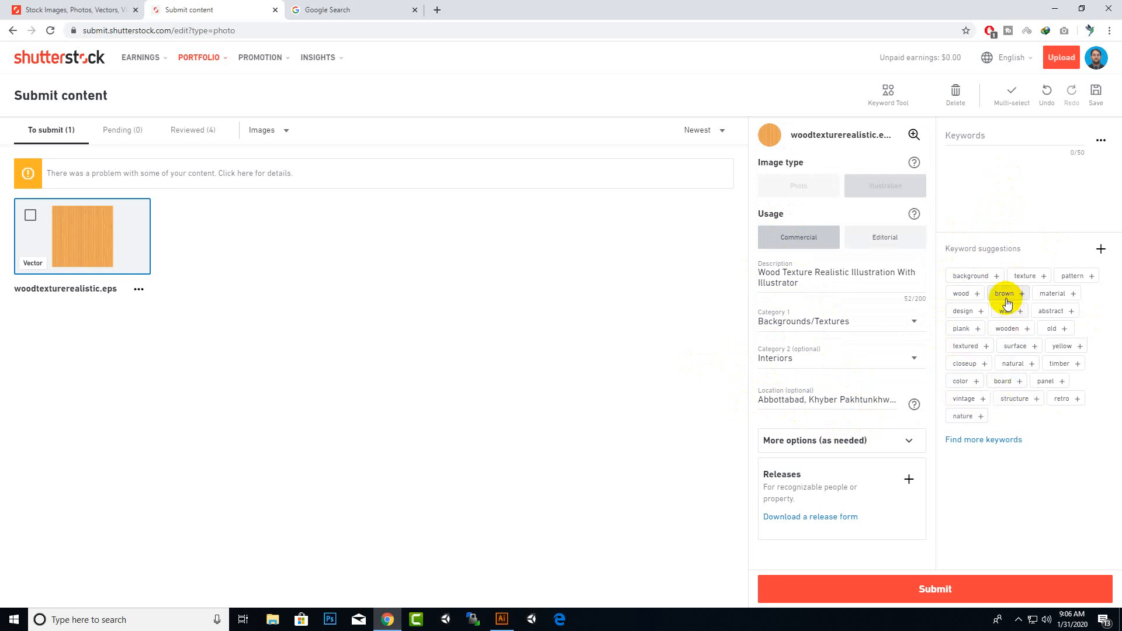
Add the suggested keywords wood, brown, texture, pattern, design, plank and board
{"action": "left_click", "coordinate": [961, 293]}
{"action": "left_click", "coordinate": [959, 292]}
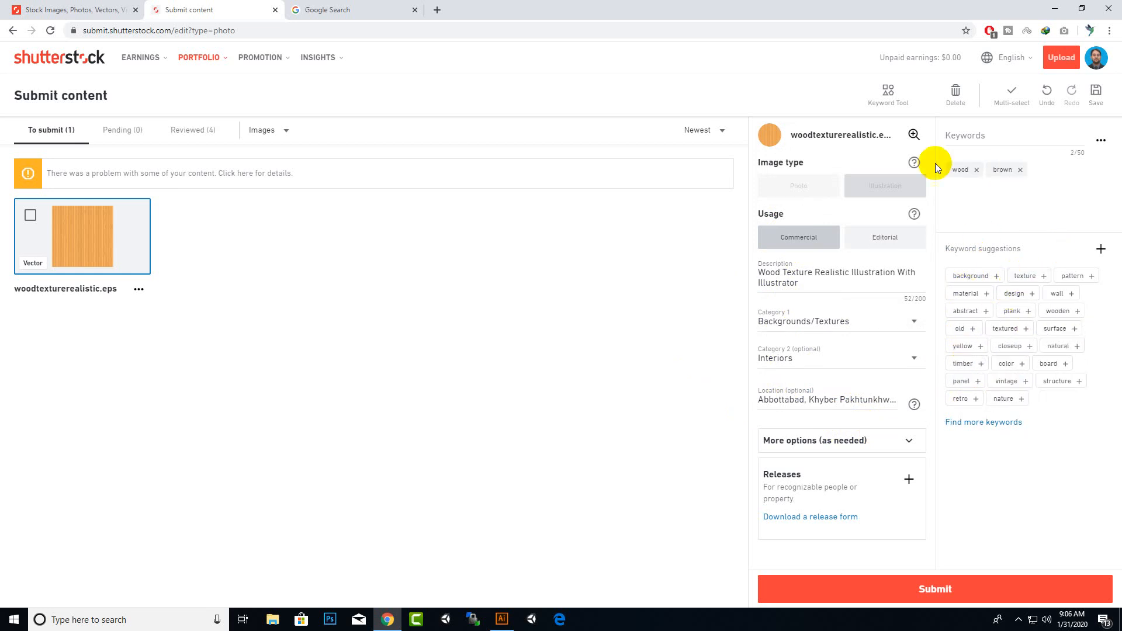
{"action": "left_click", "coordinate": [1022, 276]}
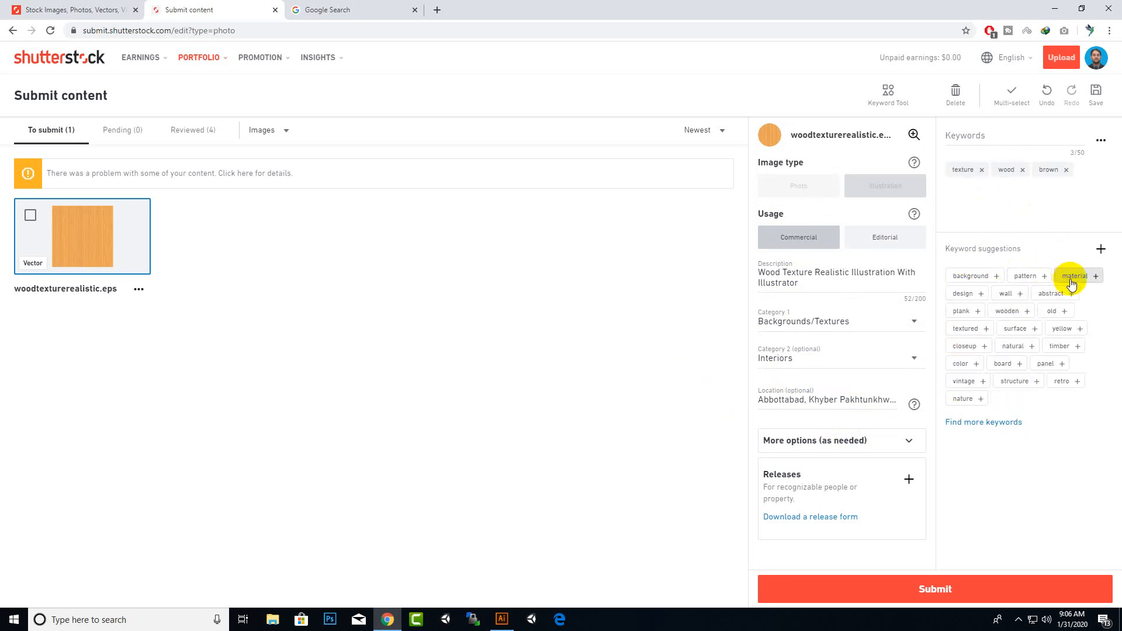
{"action": "left_click", "coordinate": [1027, 275]}
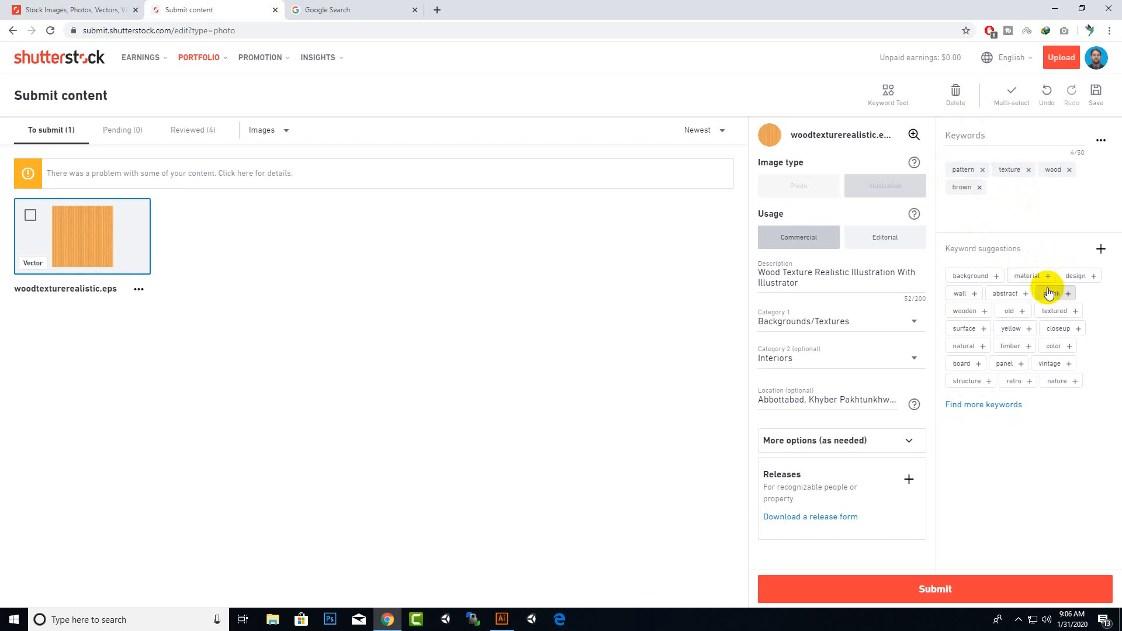
{"action": "left_click", "coordinate": [1073, 278]}
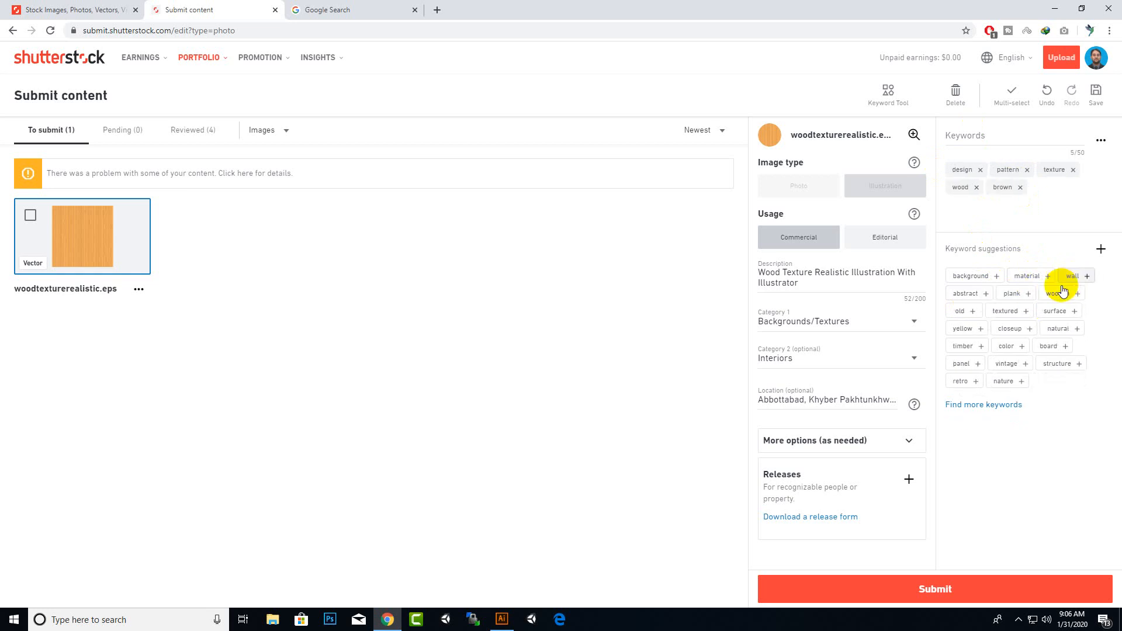
{"action": "left_click", "coordinate": [1012, 295]}
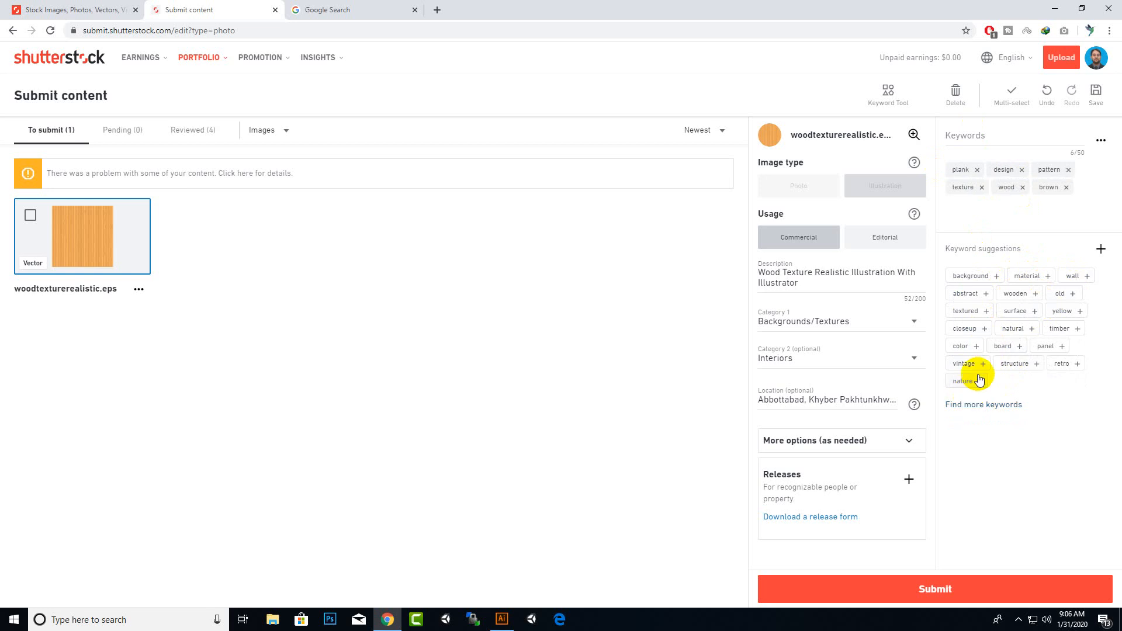
{"action": "left_click", "coordinate": [1002, 344]}
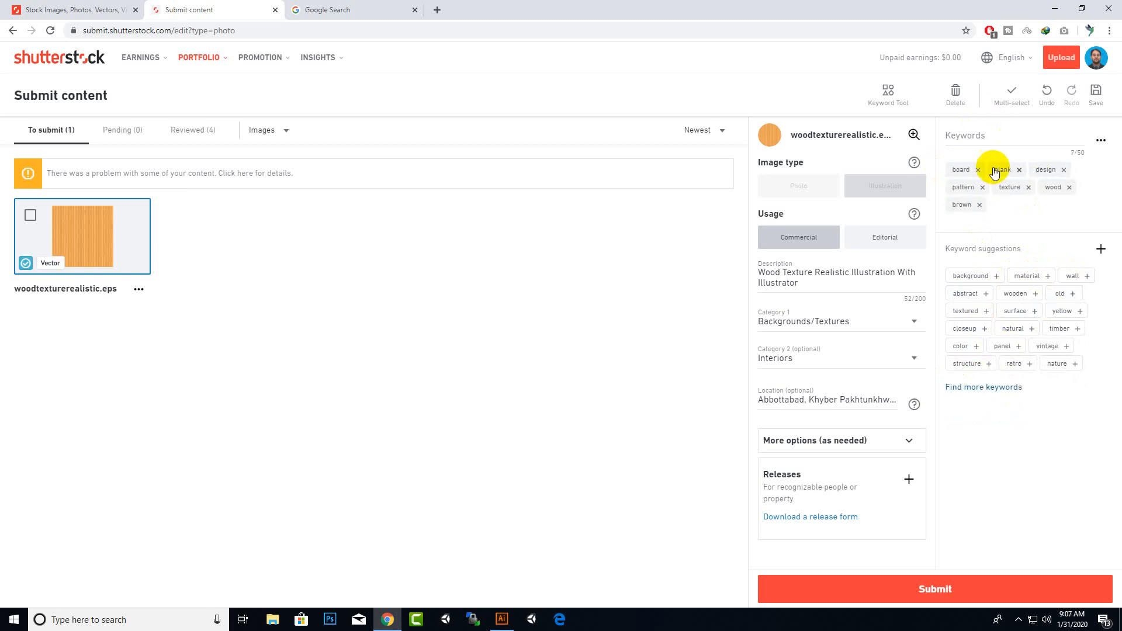
{"action": "left_click", "coordinate": [988, 134]}
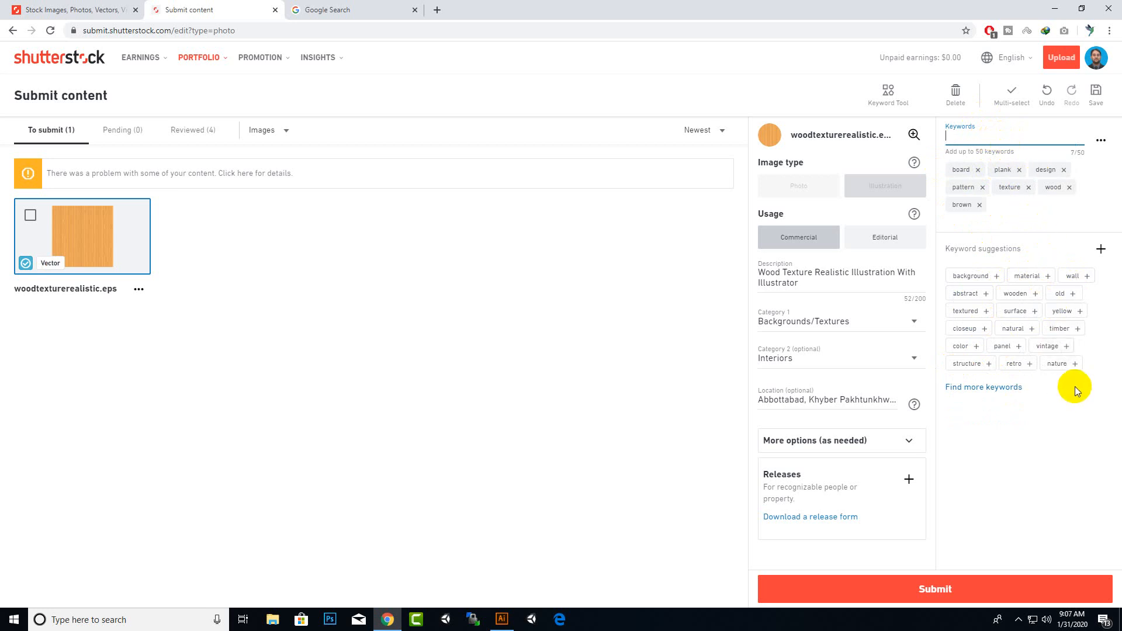
{"action": "left_click", "coordinate": [608, 353]}
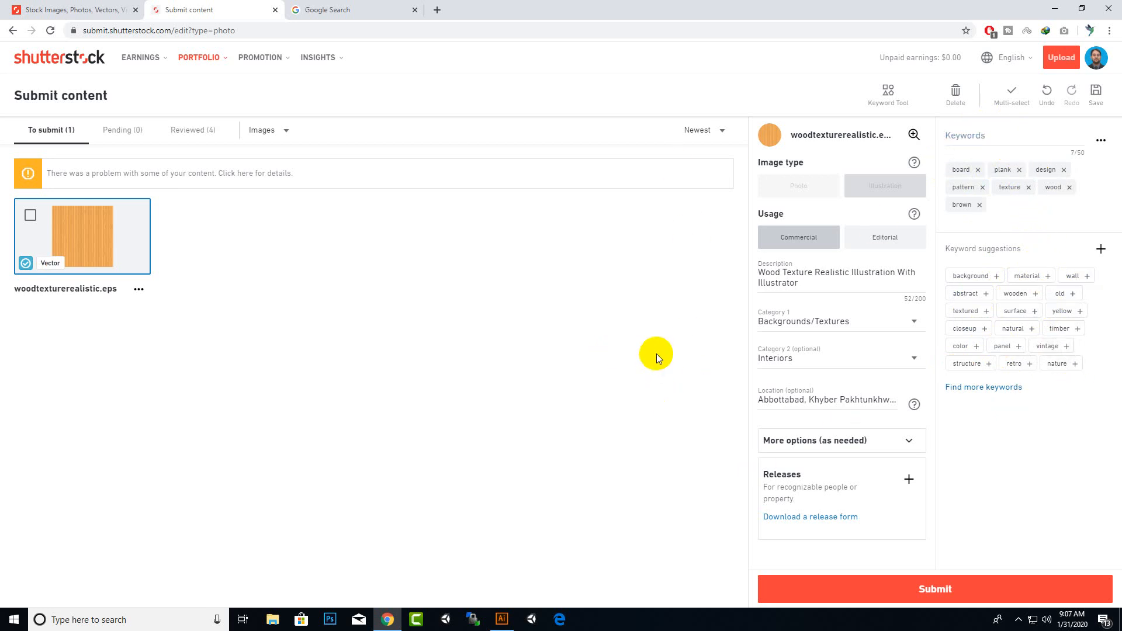
Copy the opening sentence of the Wood definition from the Google search results
{"action": "left_click", "coordinate": [310, 9]}
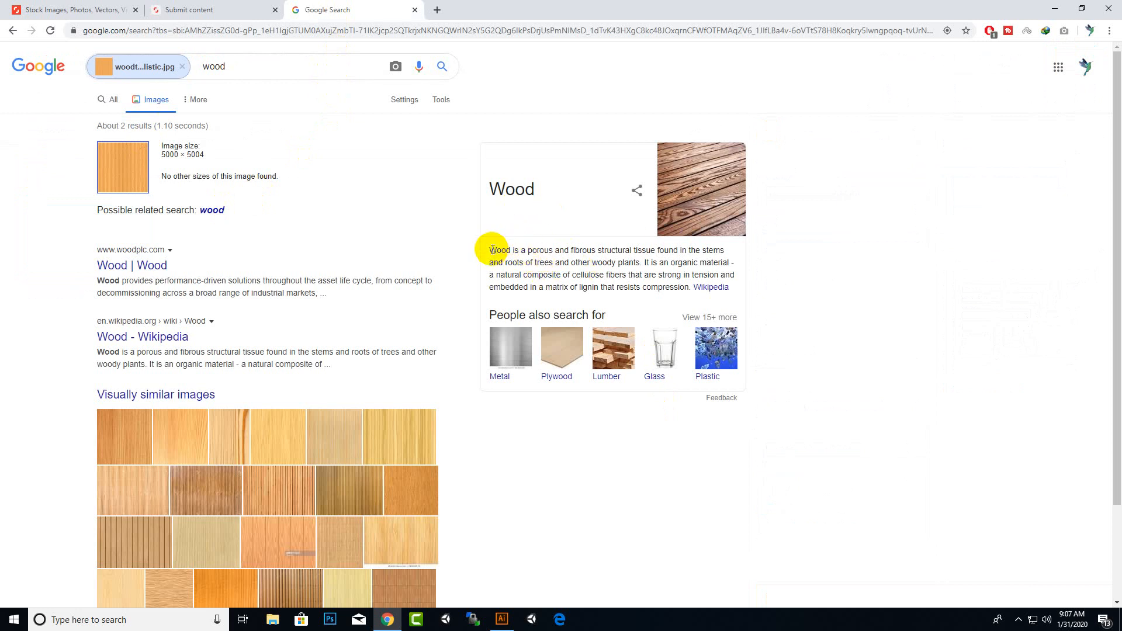
{"action": "left_click_drag", "start_coordinate": [490, 250], "coordinate": [641, 264]}
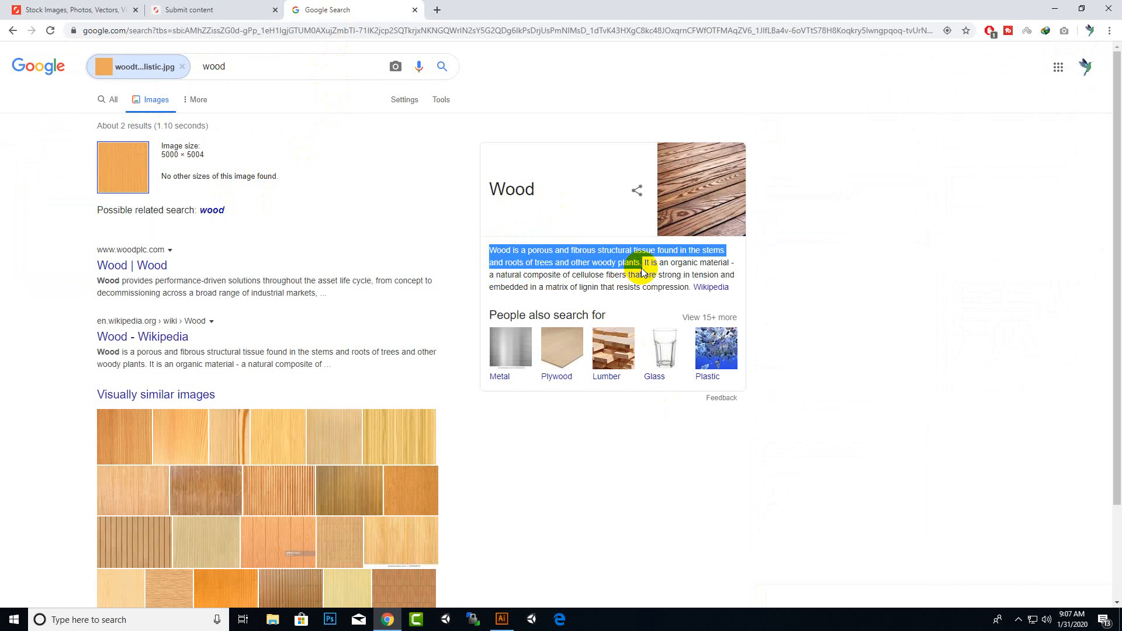
{"action": "left_click", "coordinate": [553, 264]}
{"action": "left_click_drag", "start_coordinate": [641, 264], "coordinate": [489, 250]}
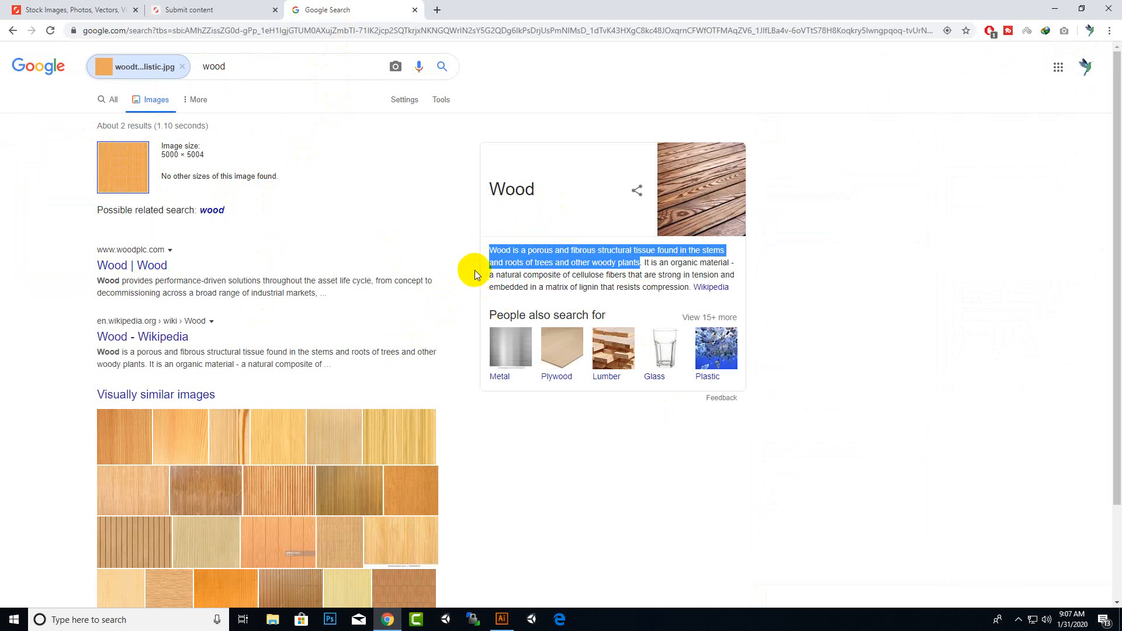
{"action": "right_click", "coordinate": [503, 257]}
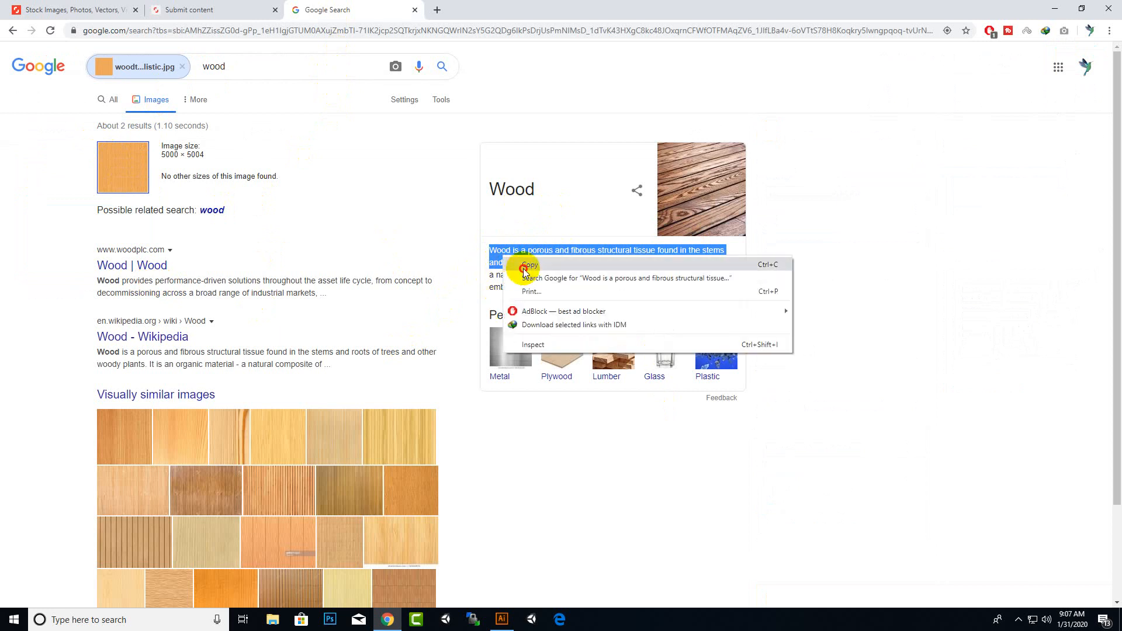
{"action": "left_click", "coordinate": [529, 265]}
Return to the submission page and paste the copied wood definition at the end of the description
{"action": "left_click", "coordinate": [229, 5]}
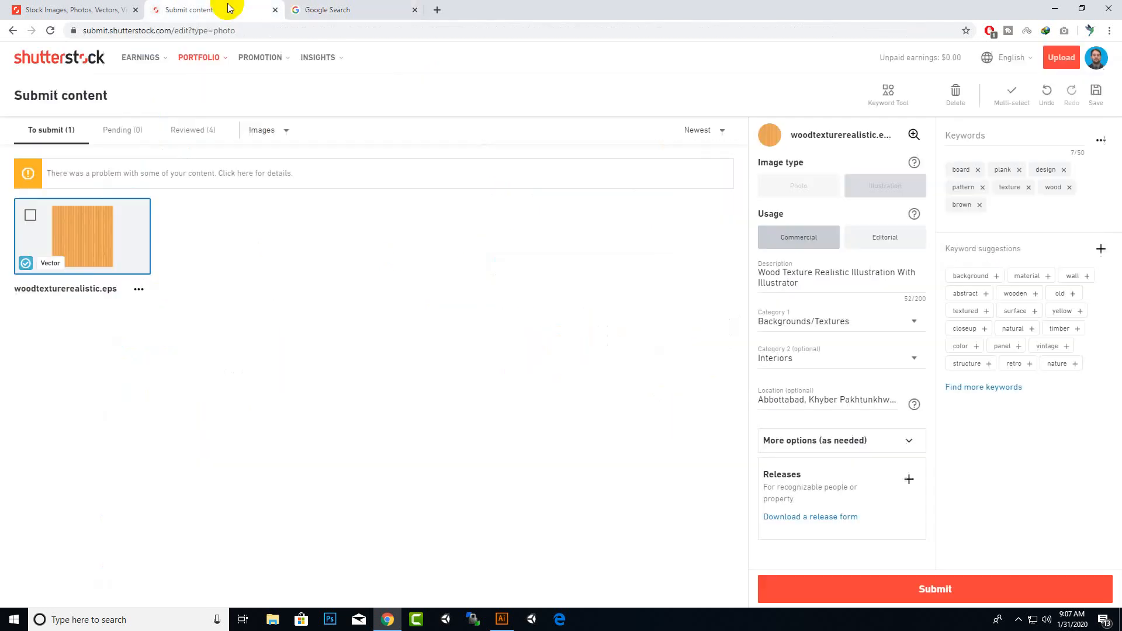
{"action": "left_click", "coordinate": [815, 282]}
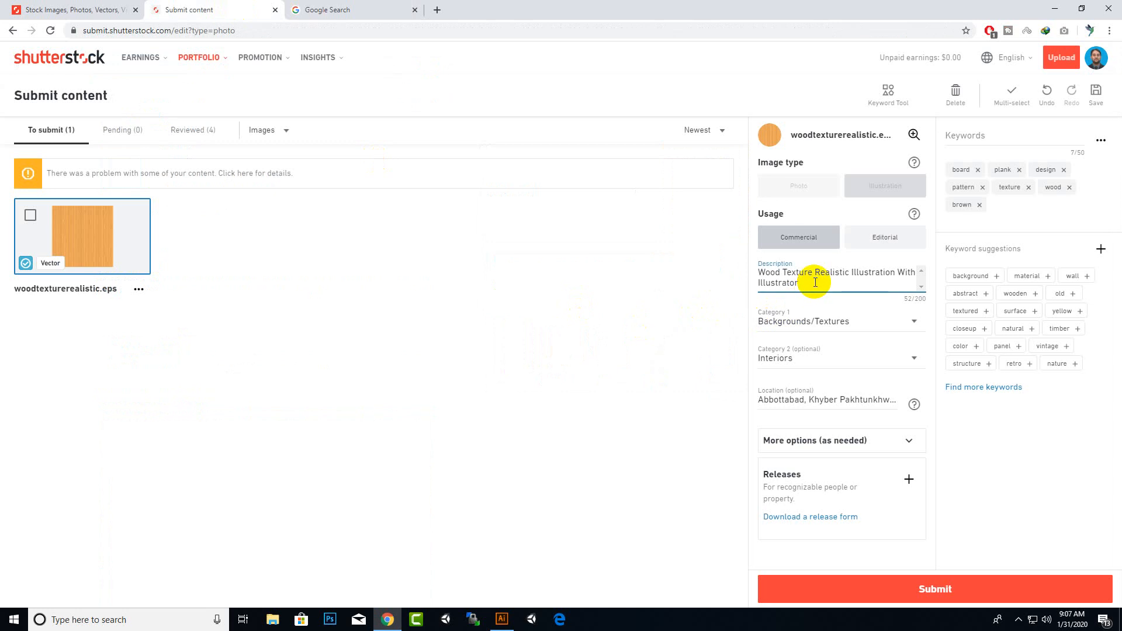
{"action": "key", "text": "ctrl+v"}
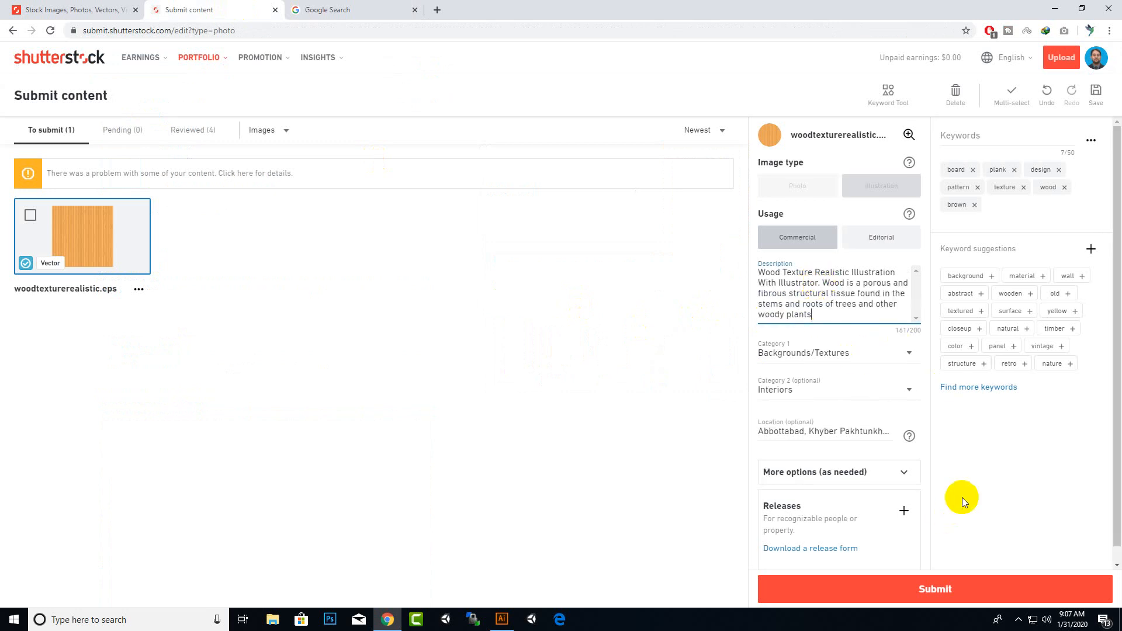
Submit the wood texture image for review
{"action": "scroll", "coordinate": [961, 493], "scroll_direction": "down", "scroll_amount": 1}
{"action": "left_click", "coordinate": [930, 589]}
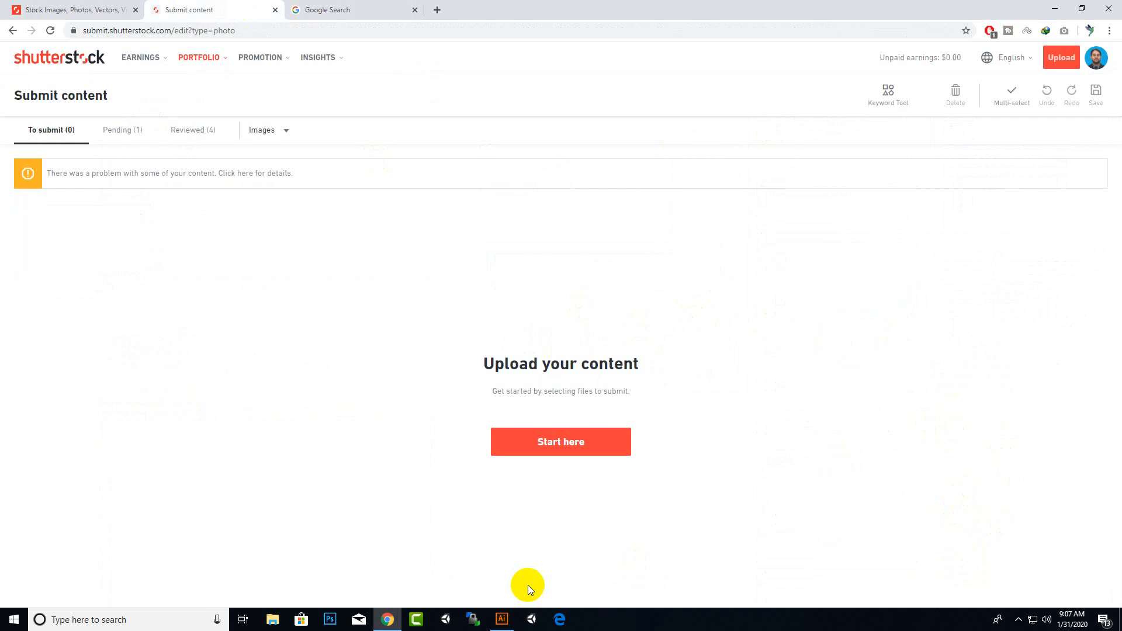
Browse the Pending and Reviewed lists of submitted content
{"action": "left_click", "coordinate": [108, 135]}
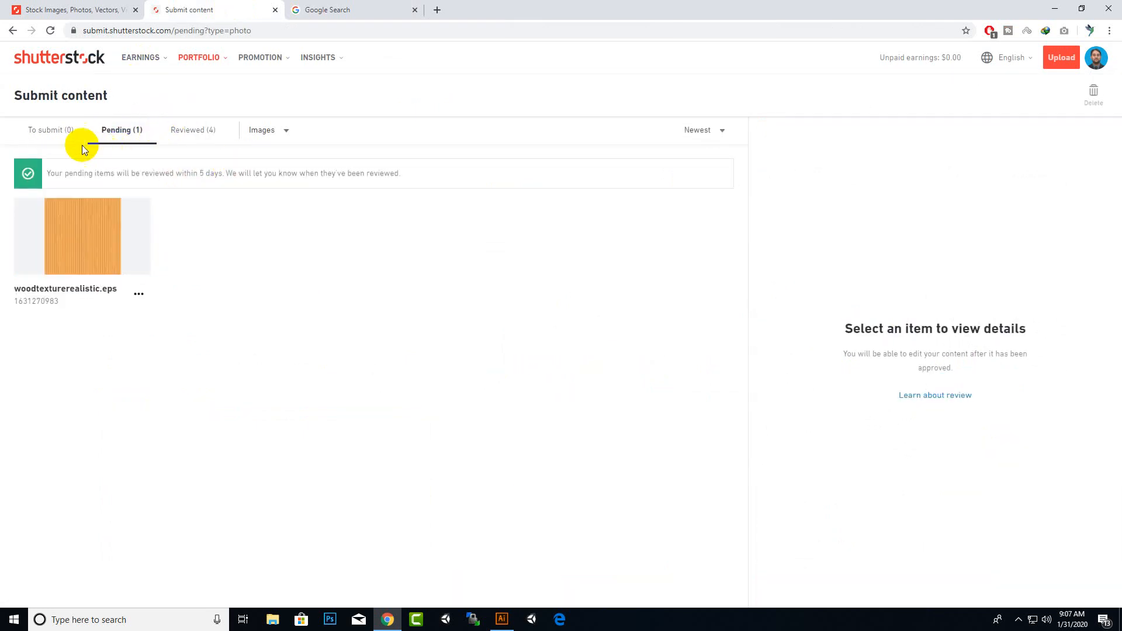
{"action": "left_click", "coordinate": [181, 135]}
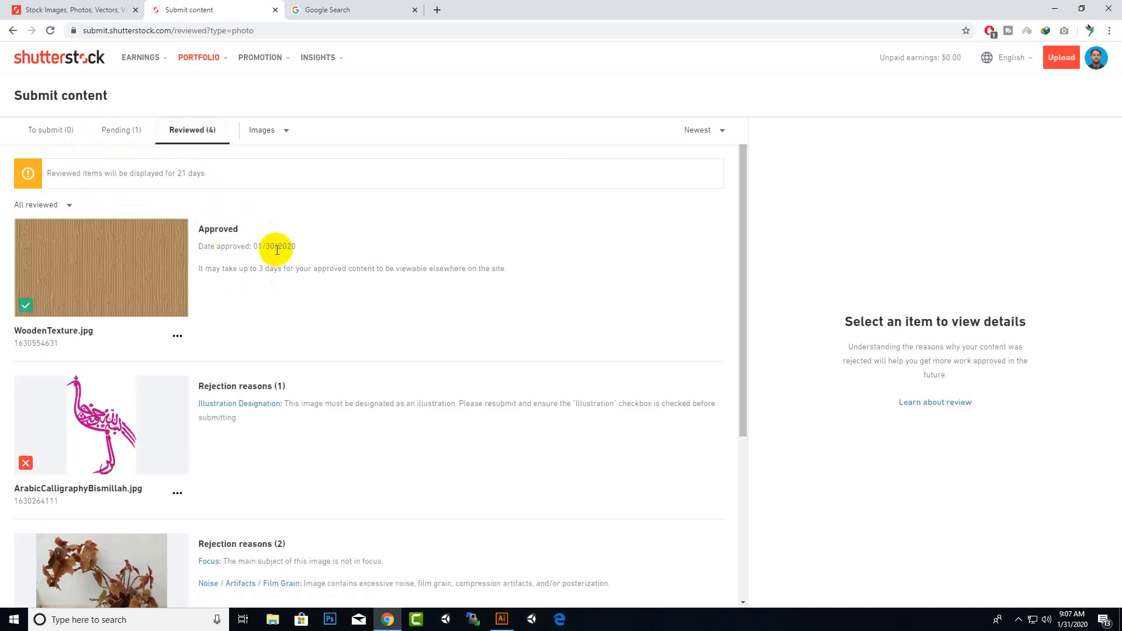
{"action": "scroll", "coordinate": [276, 250], "scroll_direction": "down", "scroll_amount": 4}
{"action": "scroll", "coordinate": [276, 250], "scroll_direction": "up", "scroll_amount": 4}
Close the Google Search tab
{"action": "left_click", "coordinate": [319, 7]}
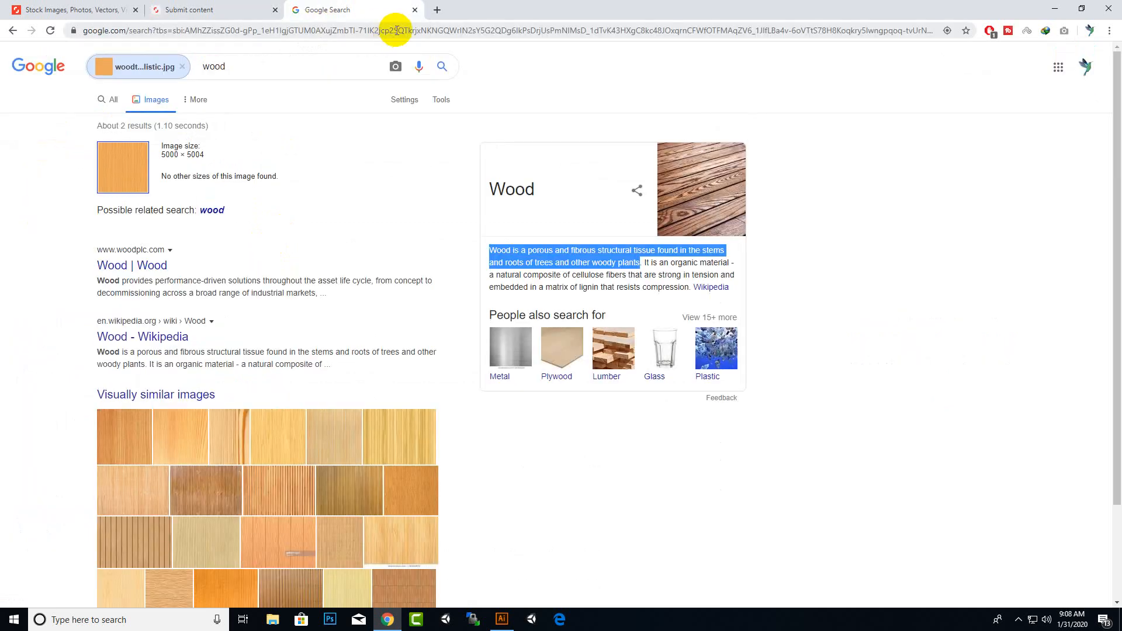
{"action": "left_click", "coordinate": [416, 10]}
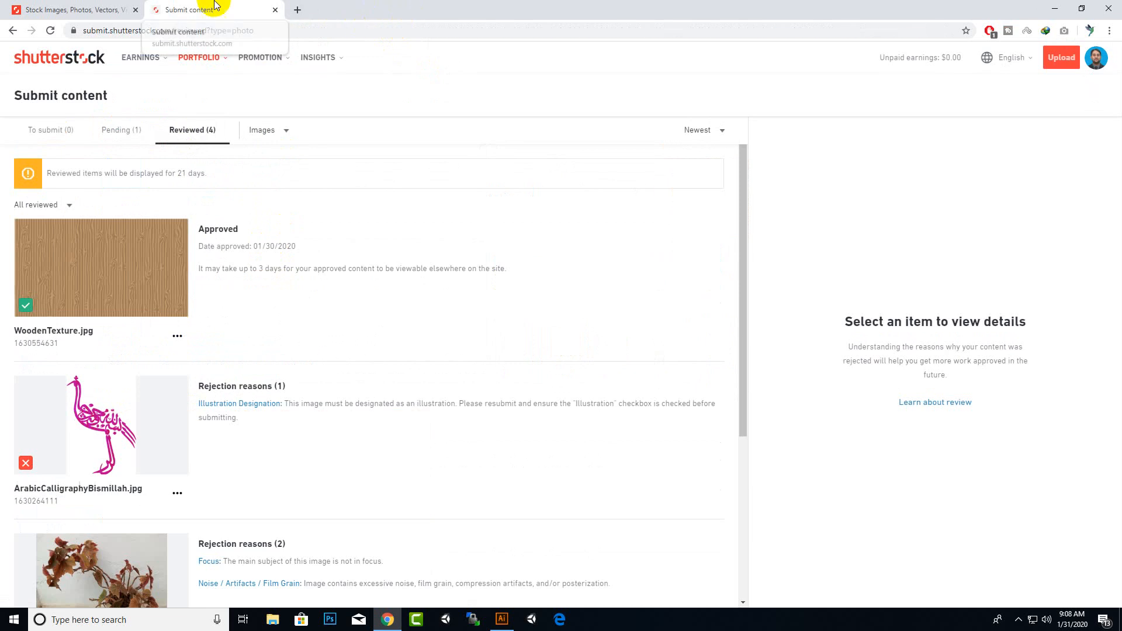
{"action": "right_click", "coordinate": [266, 9]}
{"action": "left_click", "coordinate": [168, 10]}
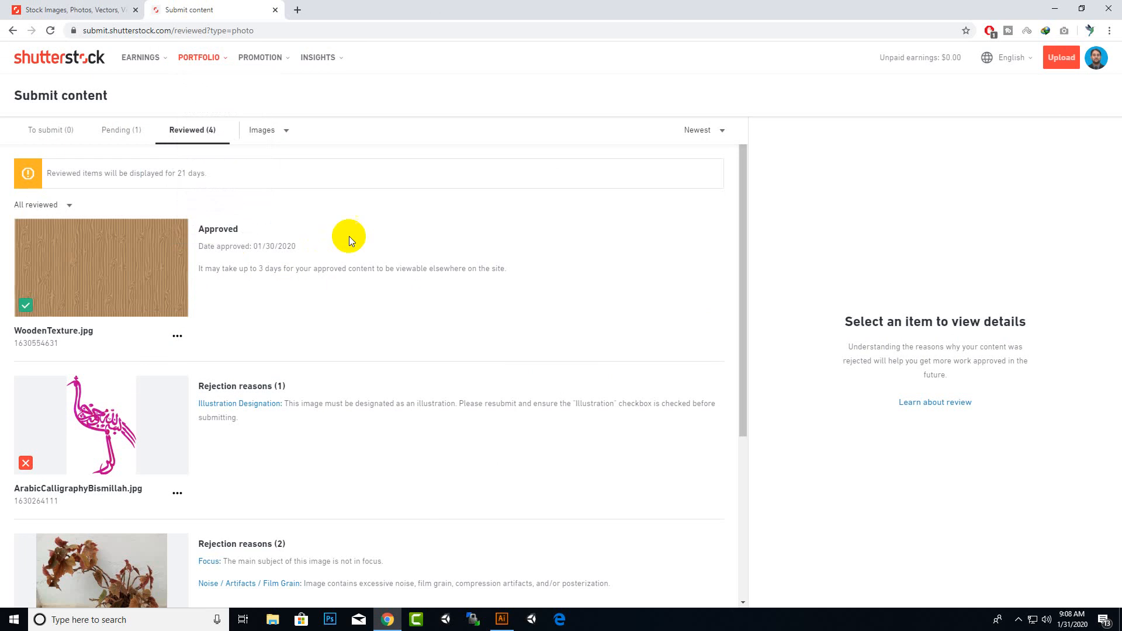
{"action": "right_click", "coordinate": [422, 5]}
{"action": "left_click", "coordinate": [372, 4]}
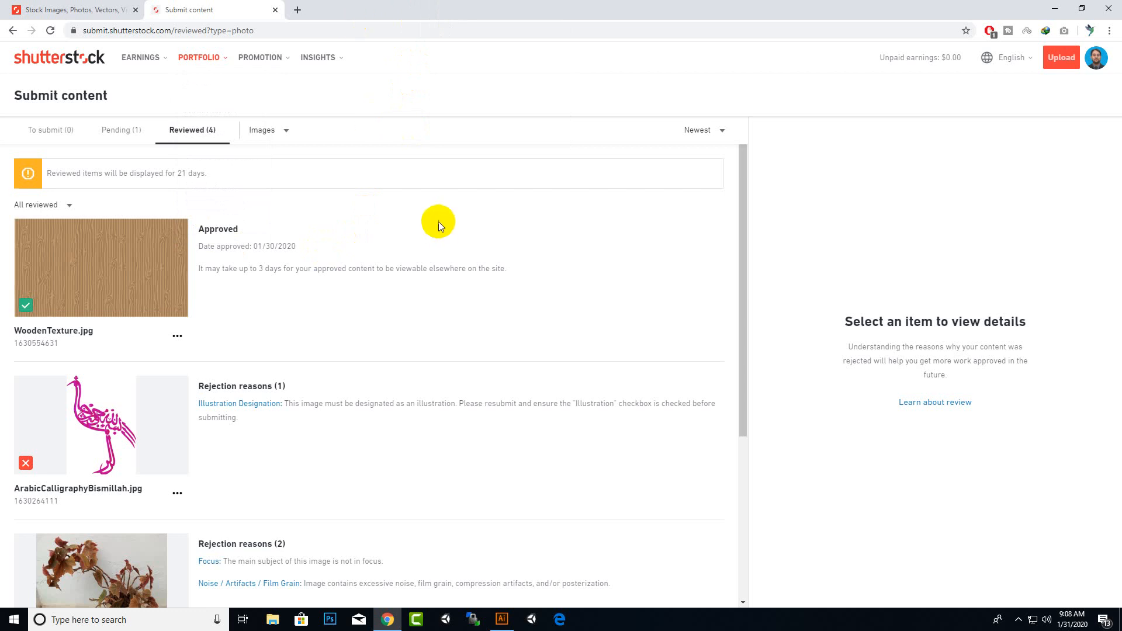
{"action": "scroll", "coordinate": [438, 222], "scroll_direction": "down", "scroll_amount": 4}
{"action": "scroll", "coordinate": [440, 218], "scroll_direction": "up", "scroll_amount": 4}
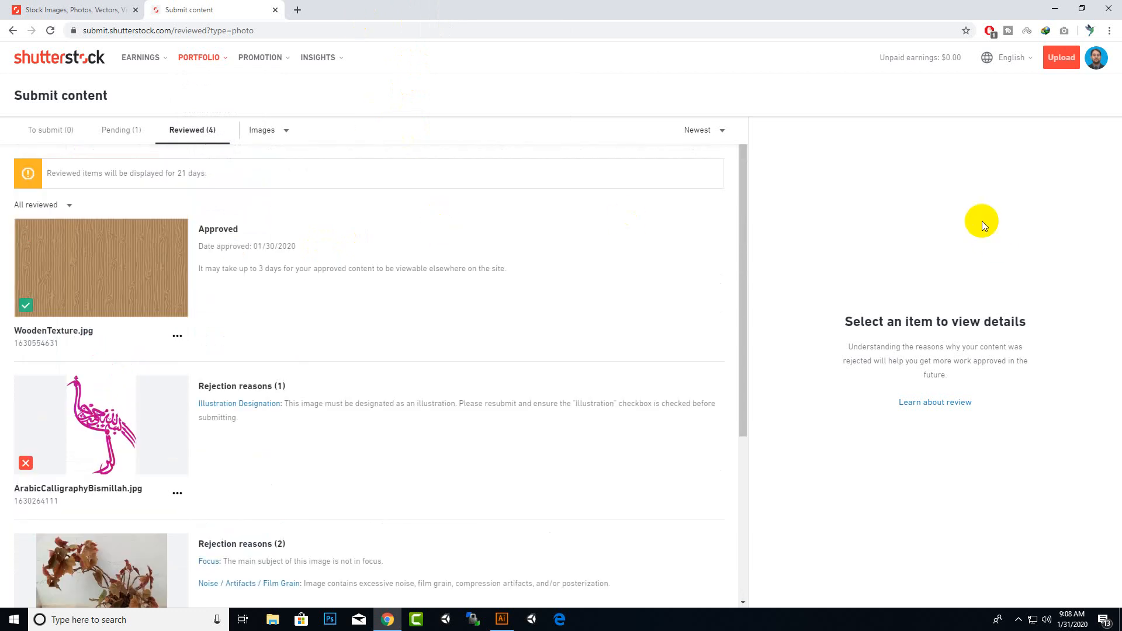